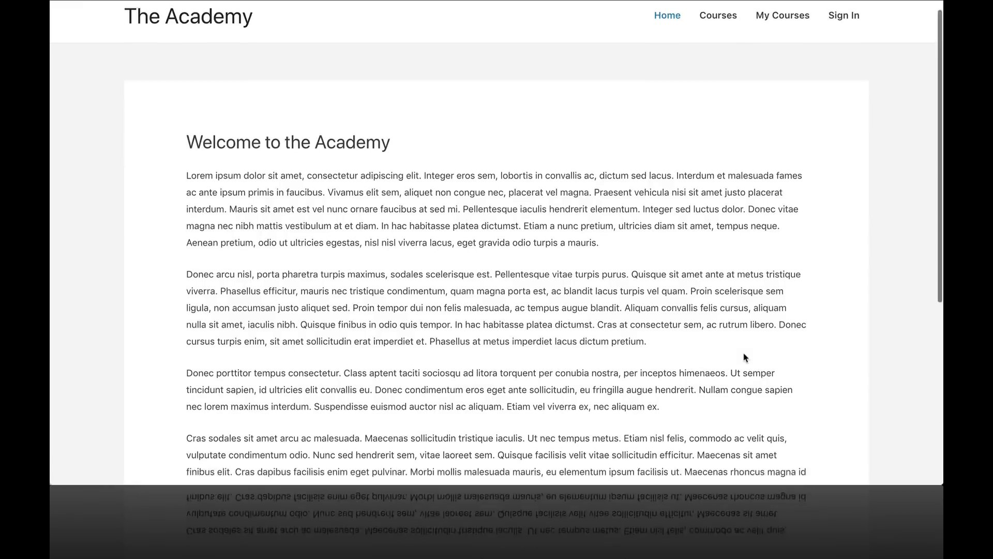
Step: Open the Health and Fitness Course from Courses and start checkout on its Full Payment plan
scroll(743, 355, "down", 5)
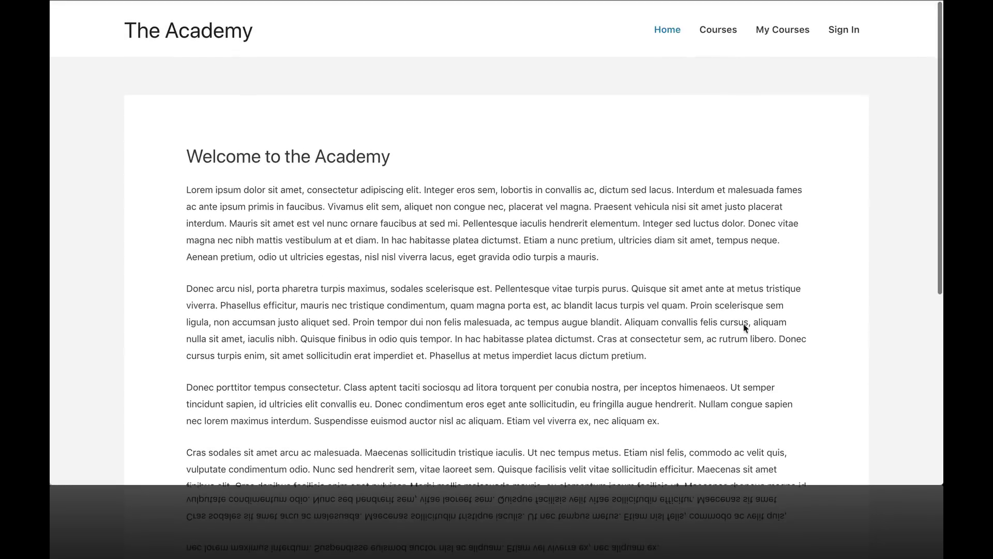
left_click(717, 38)
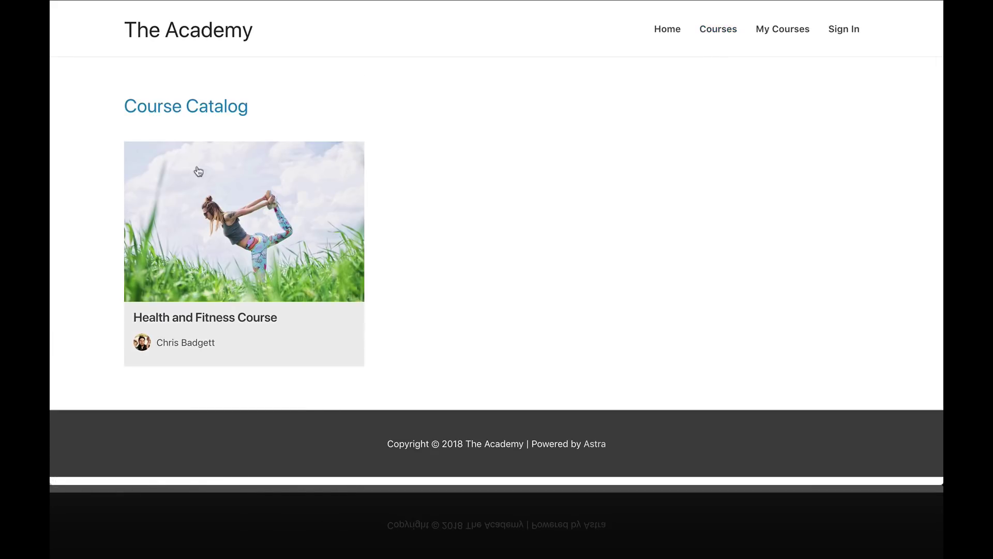
left_click(233, 250)
scroll(375, 296, "down", 3)
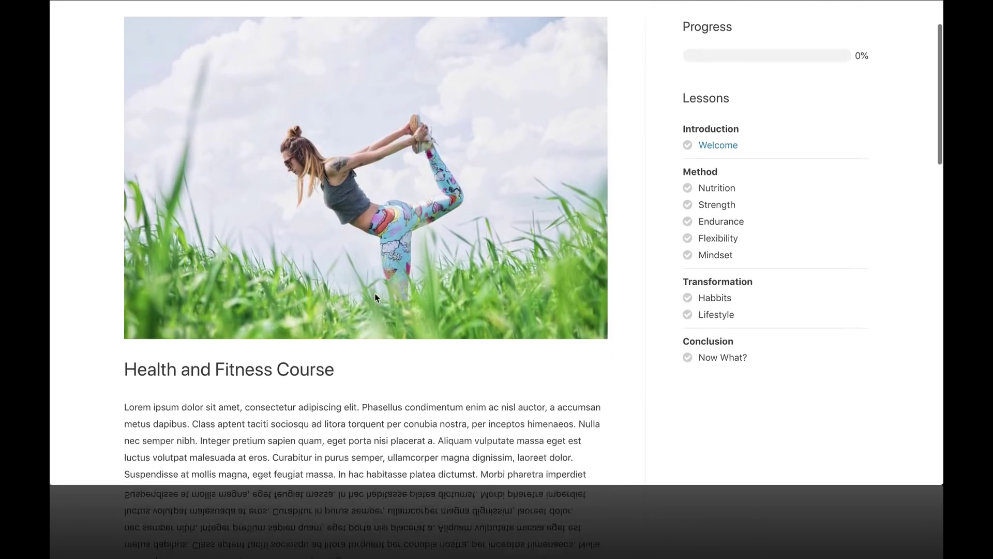
scroll(376, 297, "down", 9)
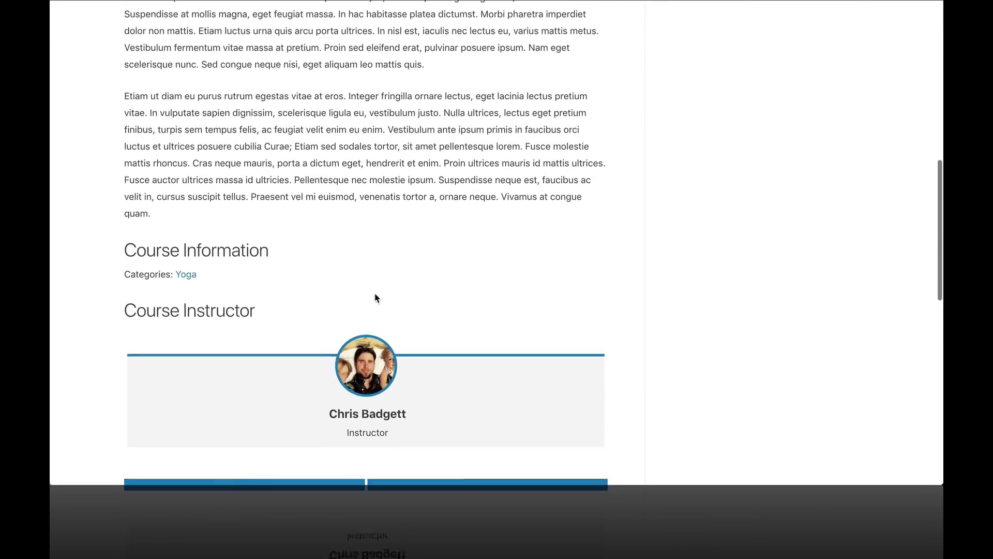
scroll(376, 297, "down", 5)
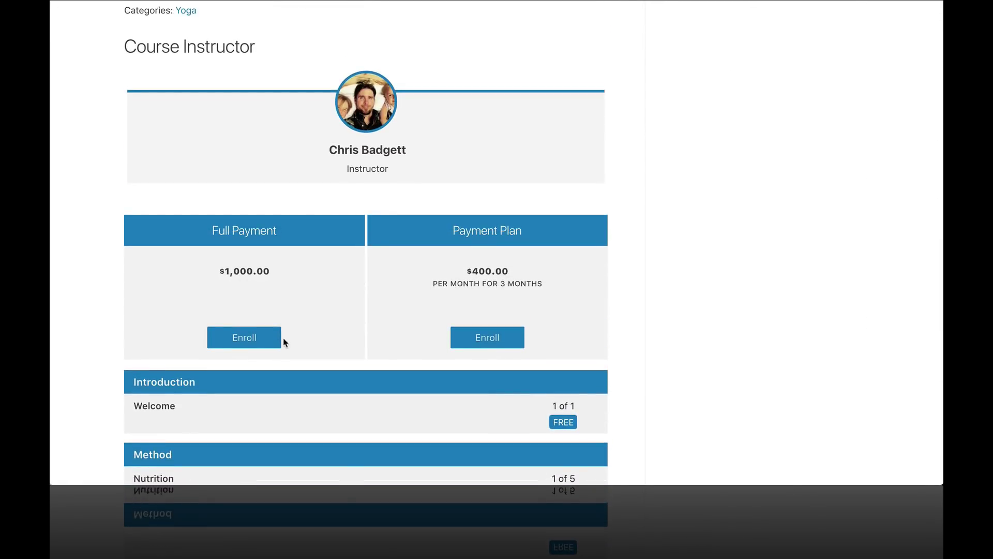
left_click(272, 345)
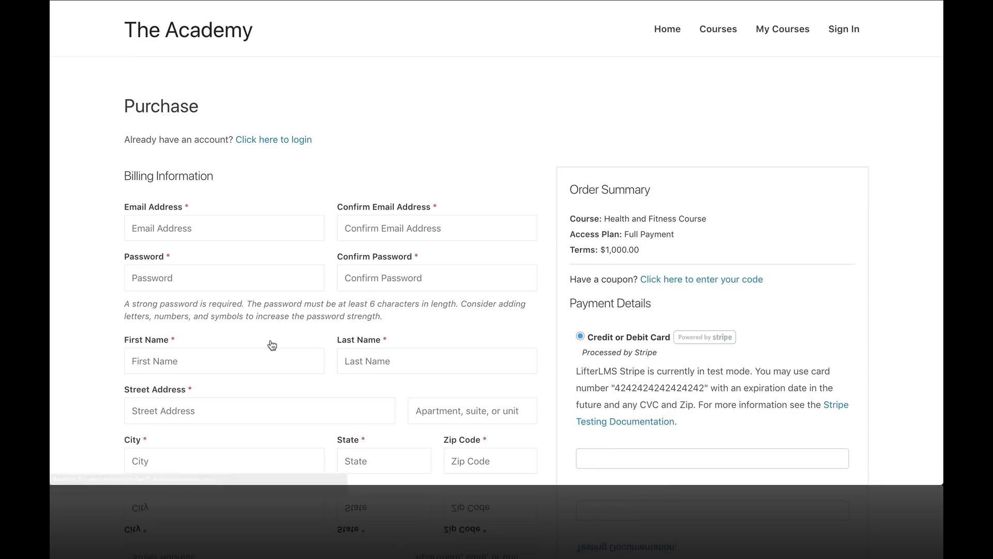
scroll(272, 345, "down", 1)
scroll(272, 344, "up", 1)
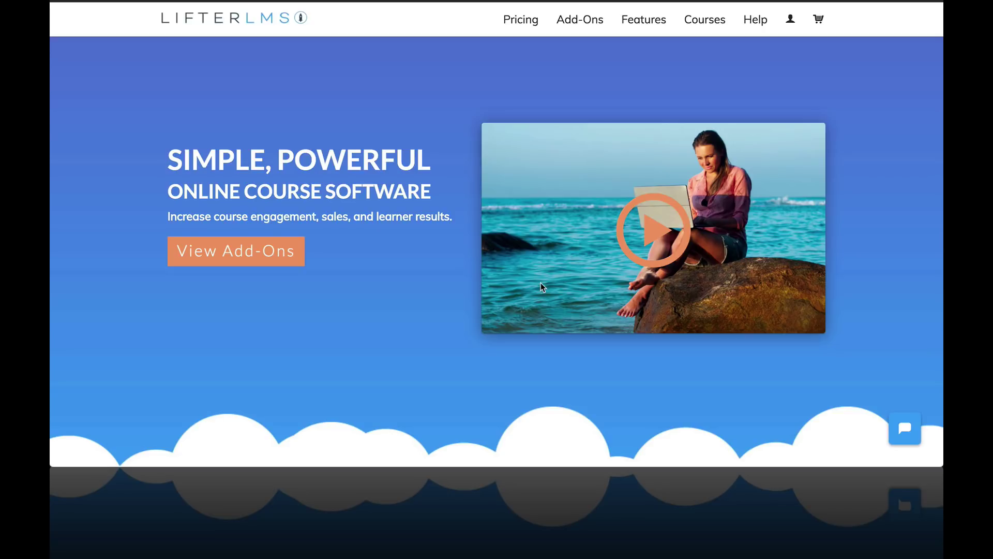
Step: Download the core LifterLMS zip (lifterlms.3.17.1.zip) from the Licenses list and save it to the Desktop
scroll(541, 284, "down", 2)
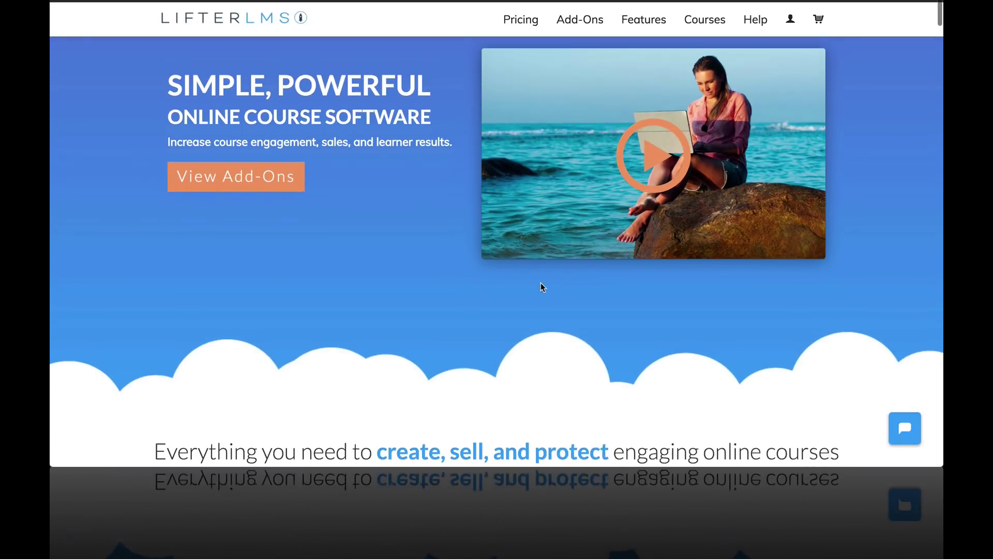
scroll(541, 284, "up", 2)
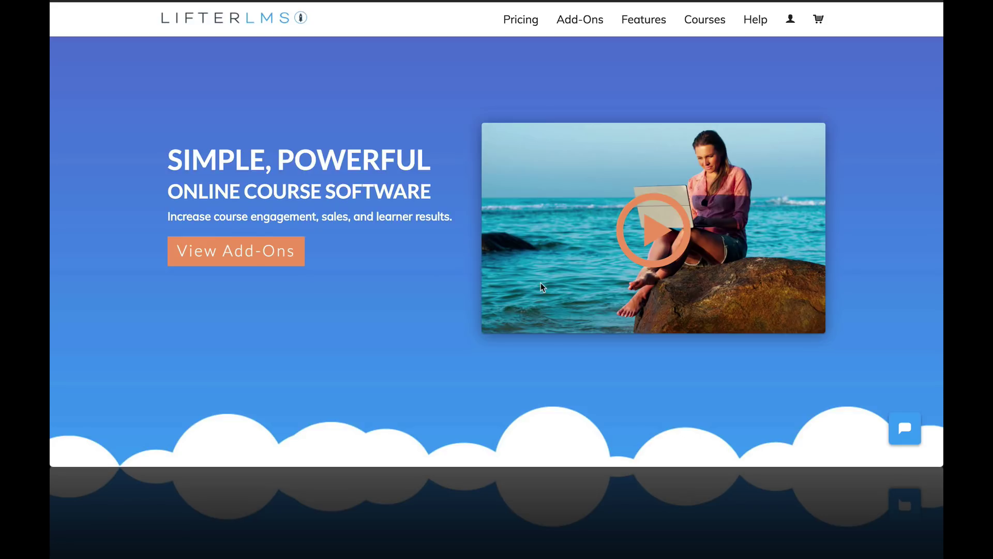
scroll(541, 284, "down", 1)
scroll(541, 284, "up", 1)
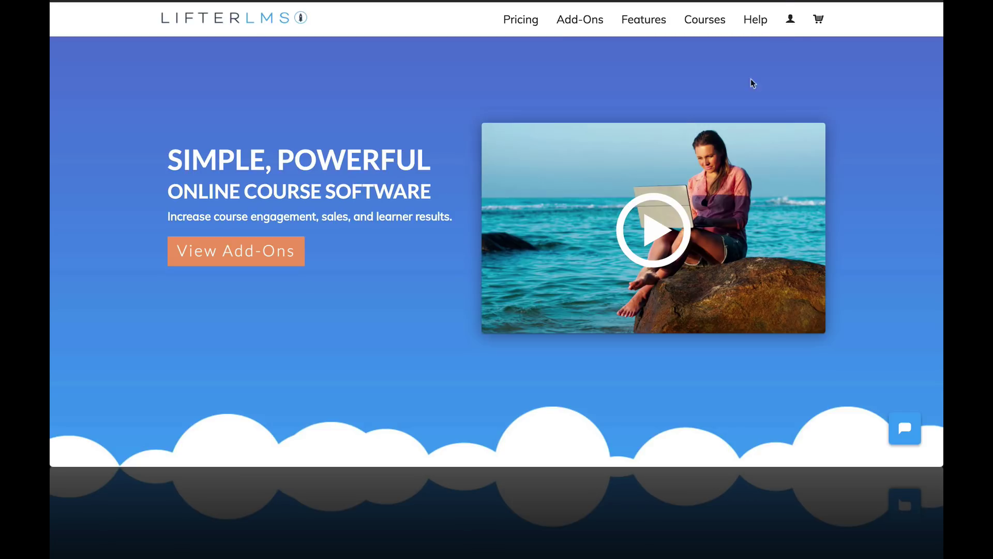
mouse_move(791, 22)
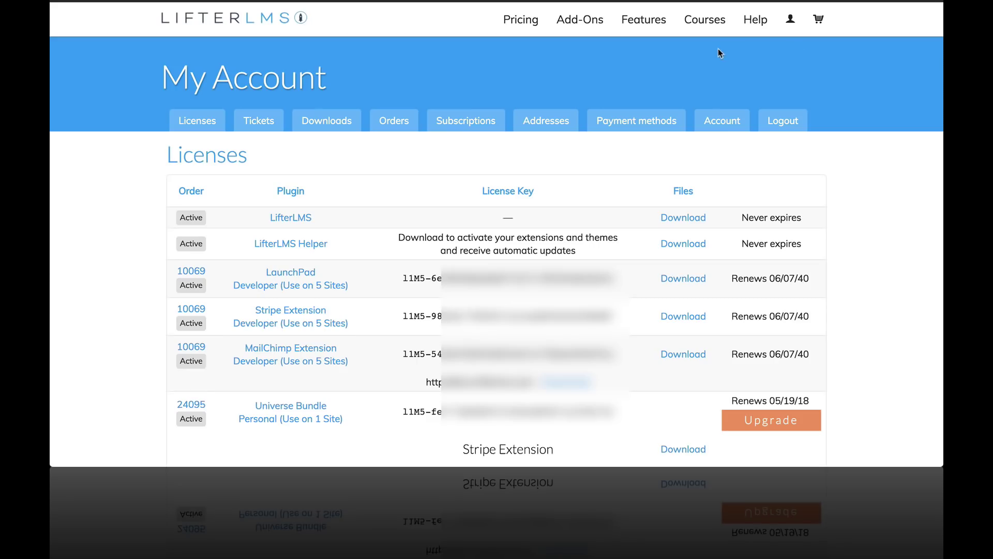
left_click(683, 218)
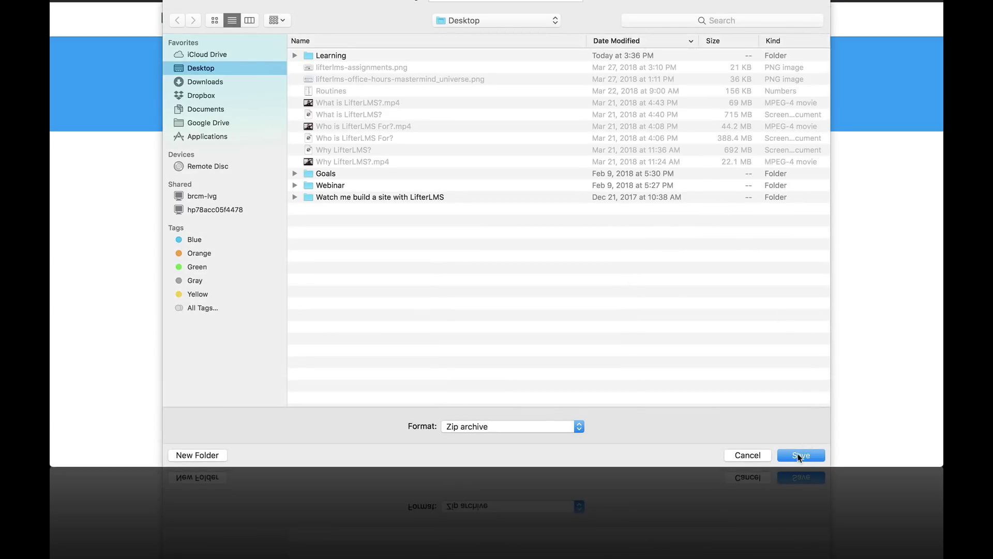
left_click(799, 455)
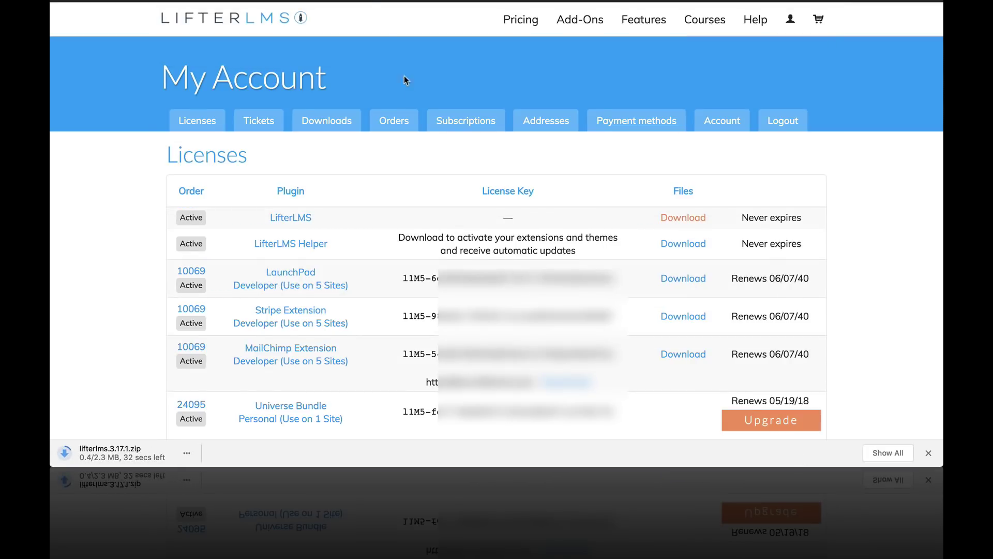
Step: Upload lifterlms.3.17.1.zip through Plugins > Add New, install it, and activate the plugin
key("ctrl+Tab")
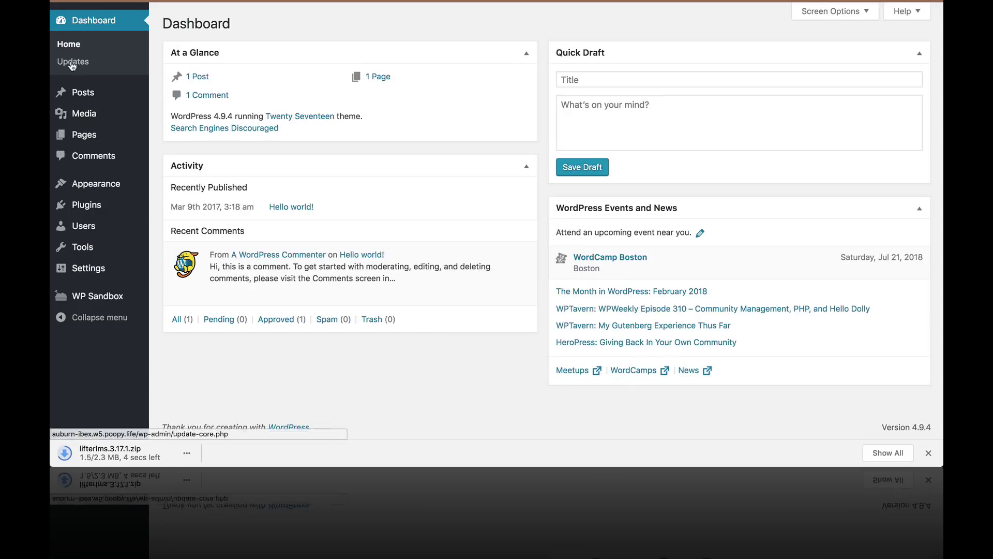
left_click(92, 209)
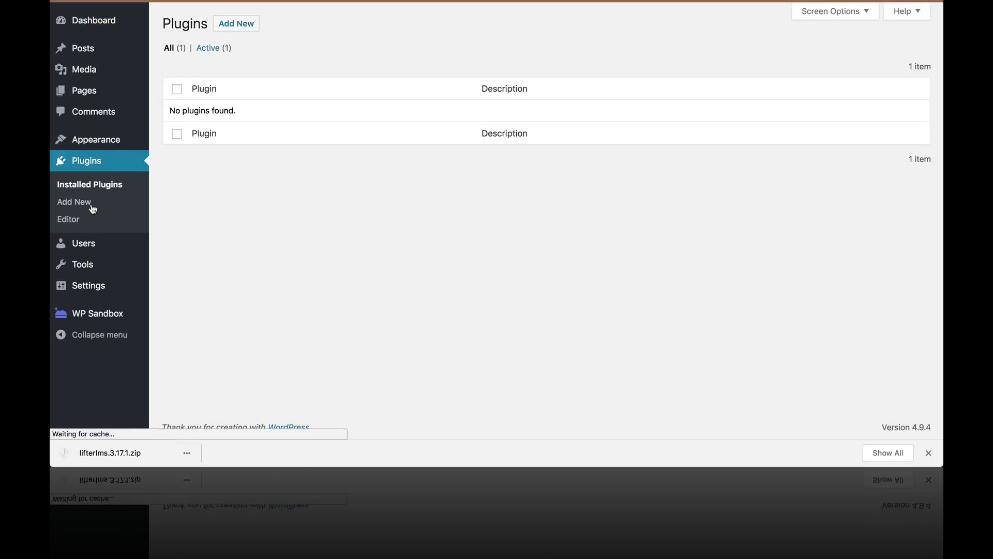
left_click(232, 30)
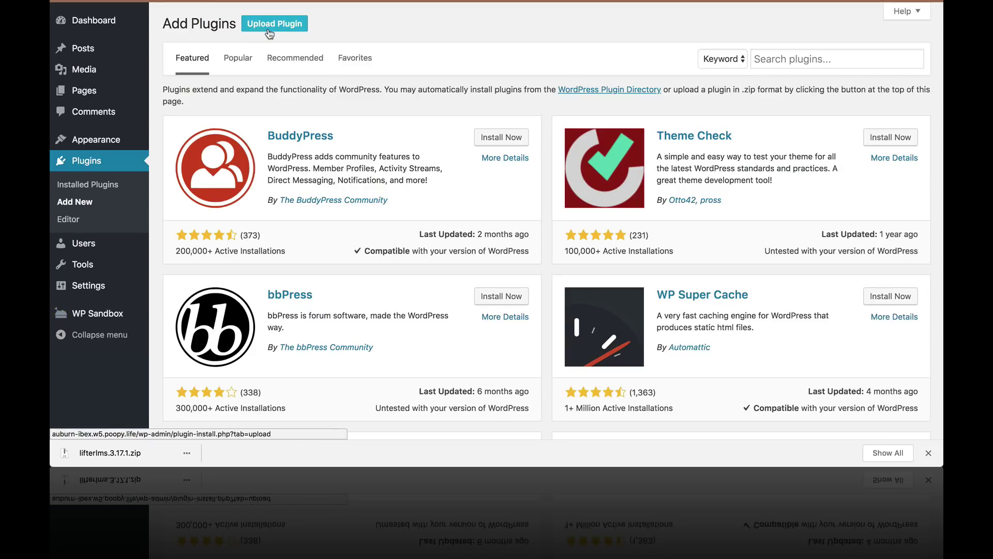
left_click(270, 34)
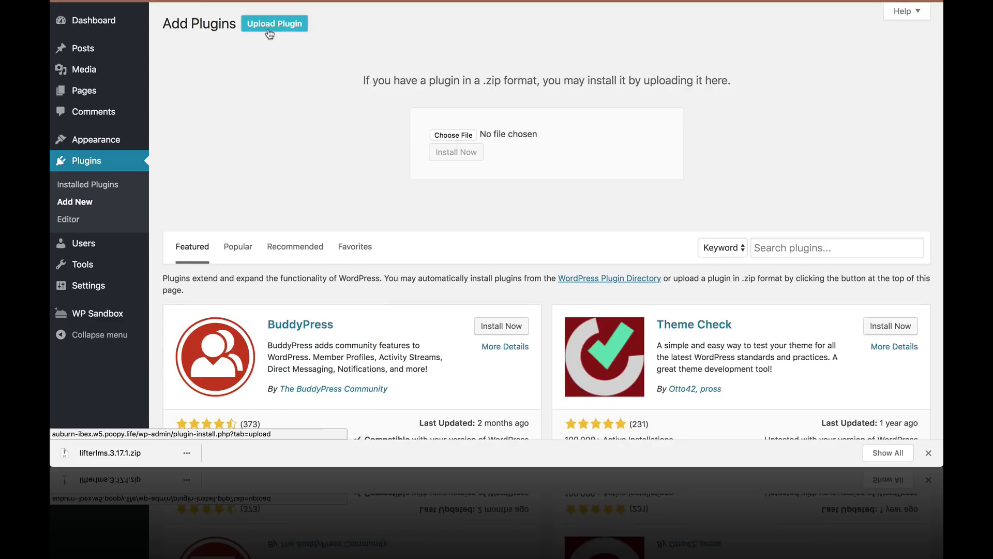
left_click(453, 135)
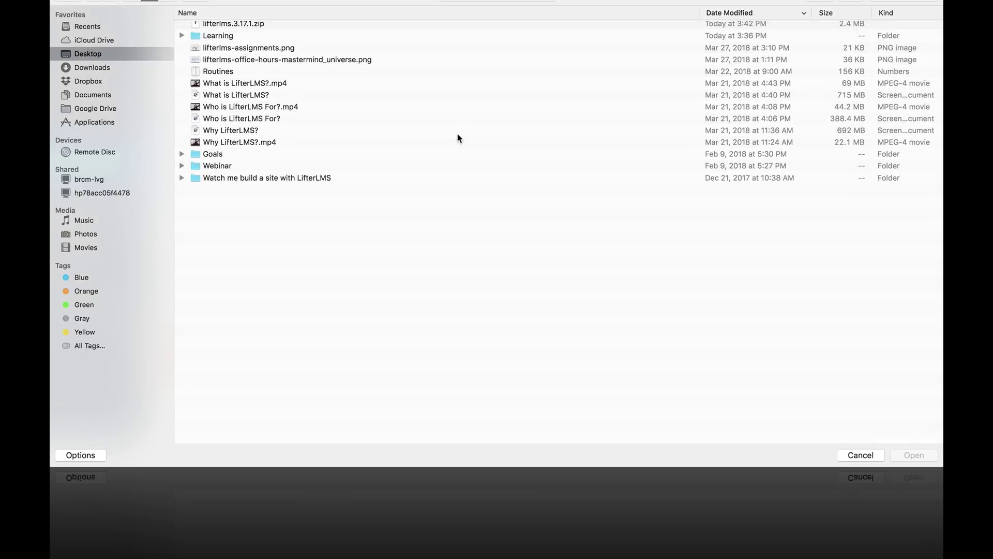
left_click(228, 29)
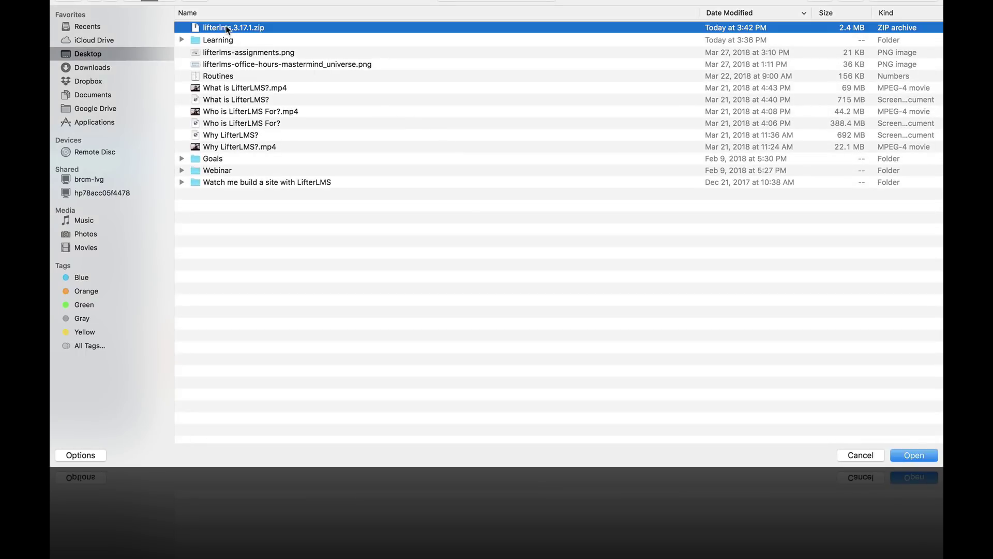
left_click(914, 455)
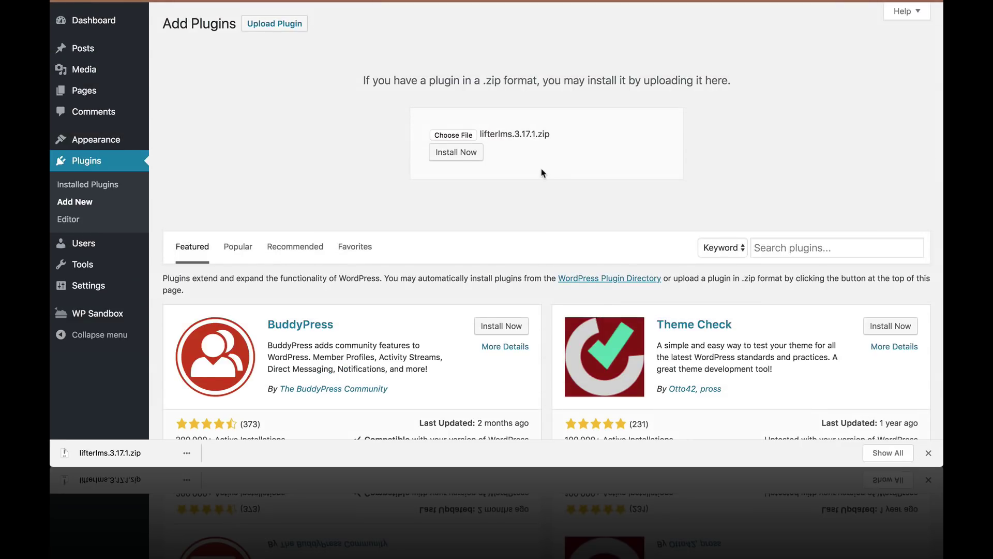
left_click(458, 157)
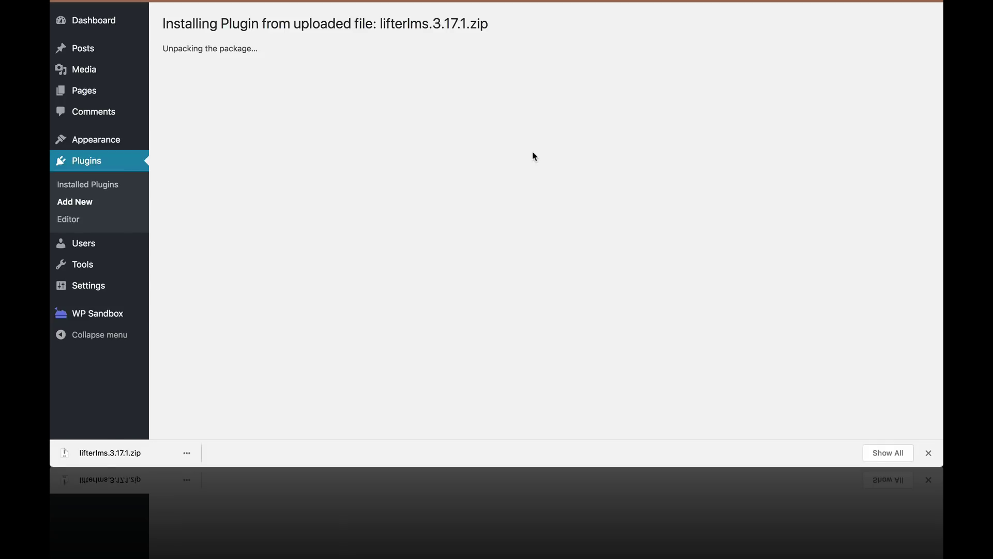
left_click(182, 117)
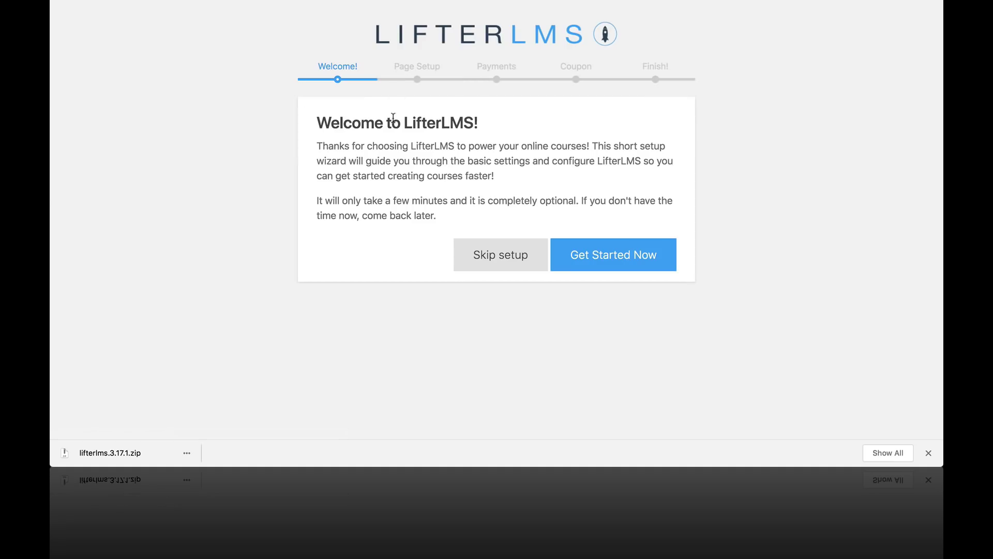
Step: Start the LifterLMS setup wizard and accept the default course pages
left_click(640, 259)
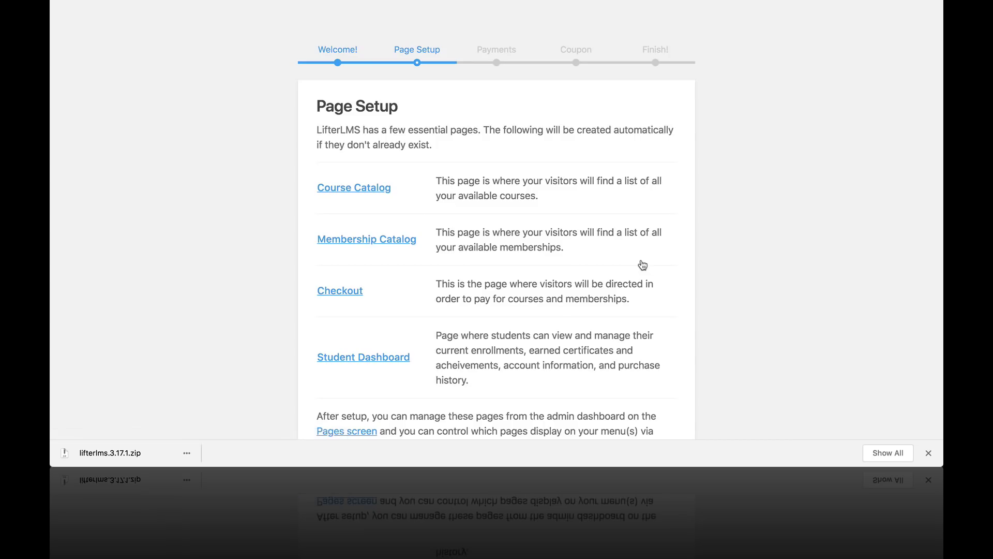
scroll(526, 241, "down", 3)
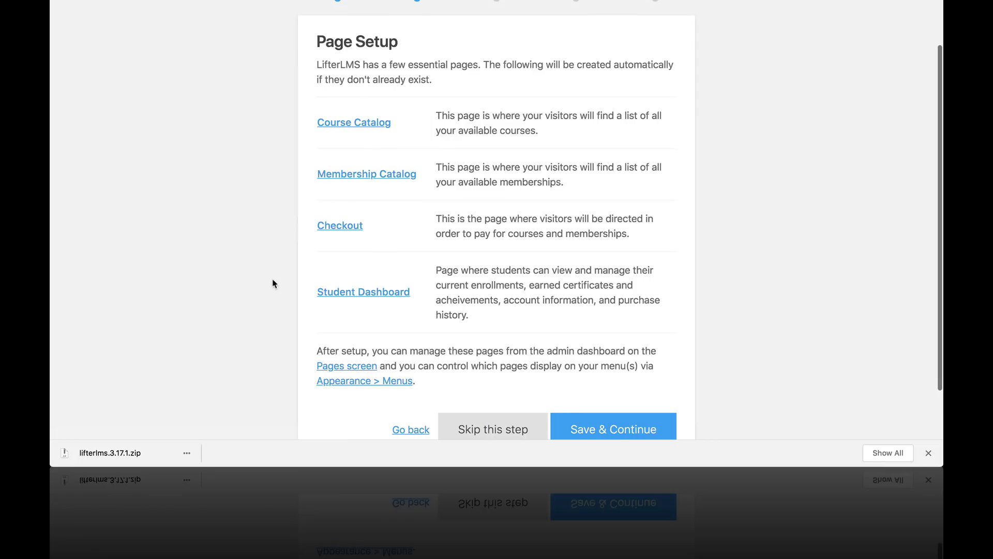
scroll(549, 346, "down", 2)
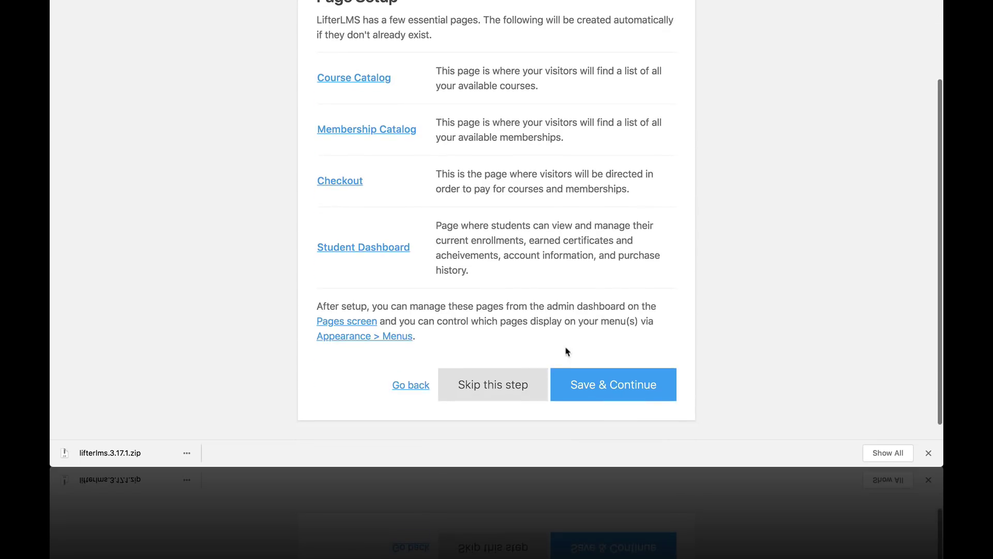
left_click(593, 383)
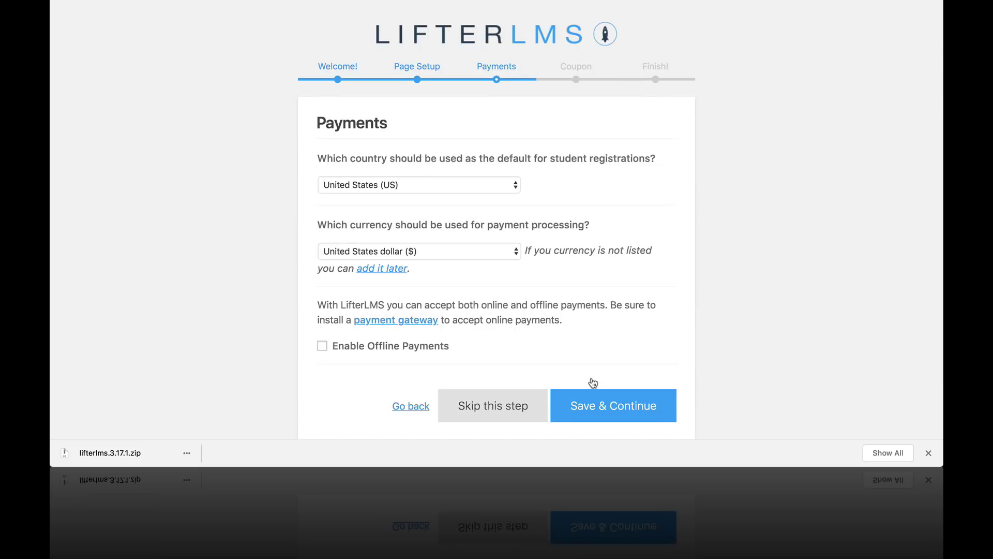
Step: Keep United States and US dollar, enable offline payments, and save the payment settings
left_click(423, 188)
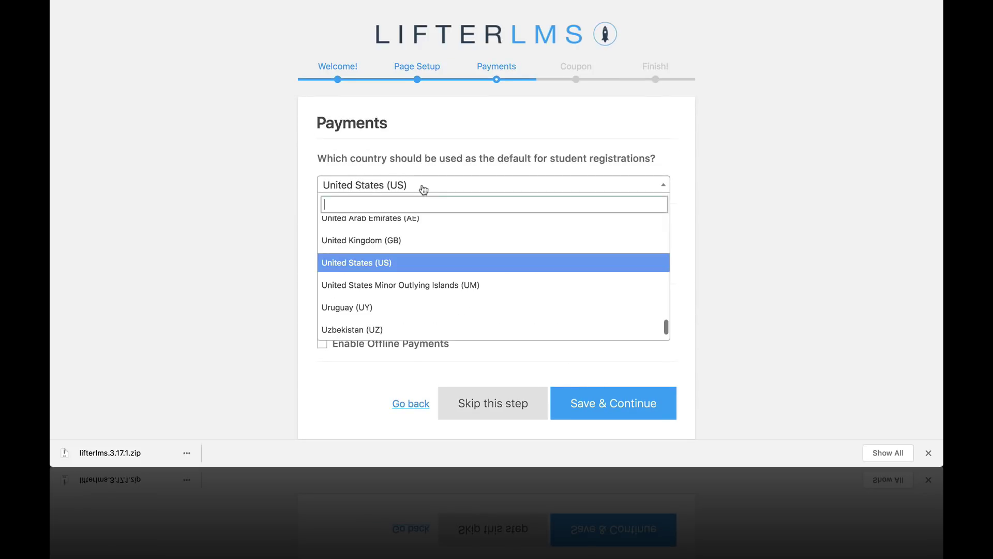
left_click(423, 189)
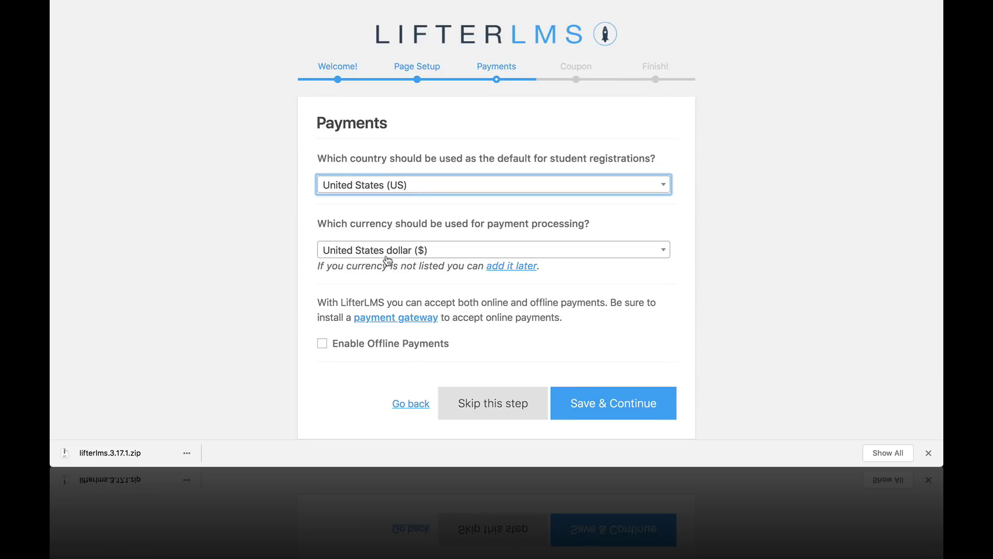
scroll(505, 285, "down", 1)
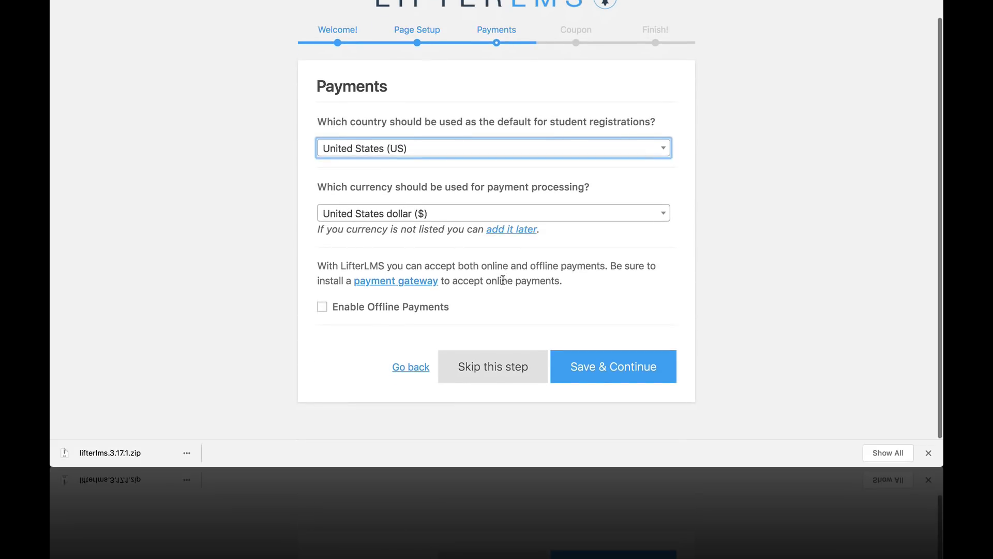
left_click(322, 307)
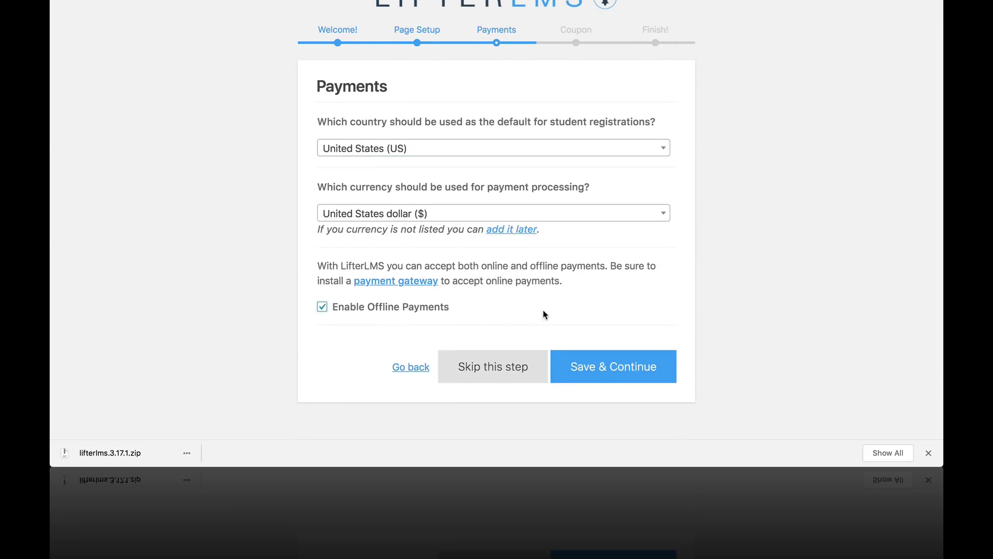
left_click(605, 367)
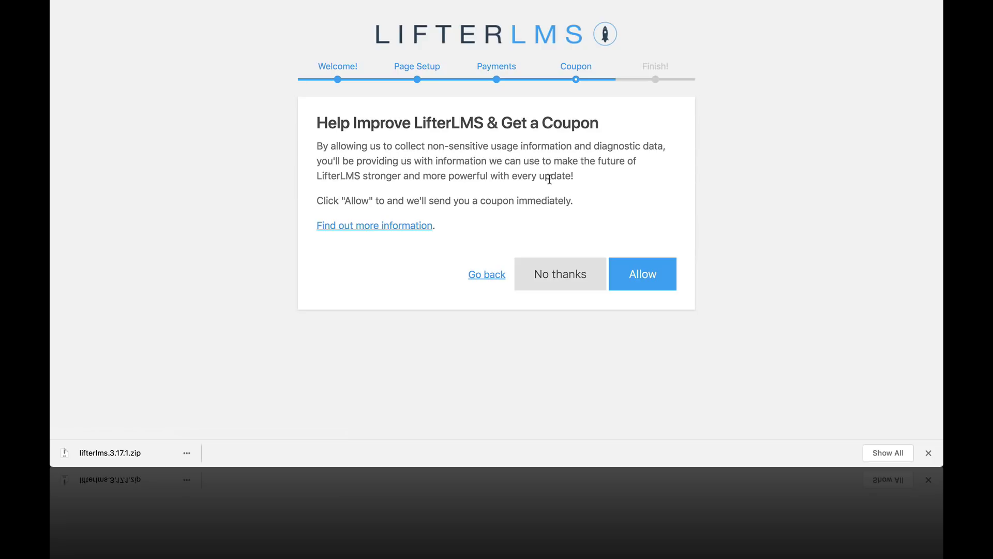
Step: Allow usage data sharing for the coupon, then install the sample course
left_click_drag(573, 201, 420, 151)
left_click(589, 203)
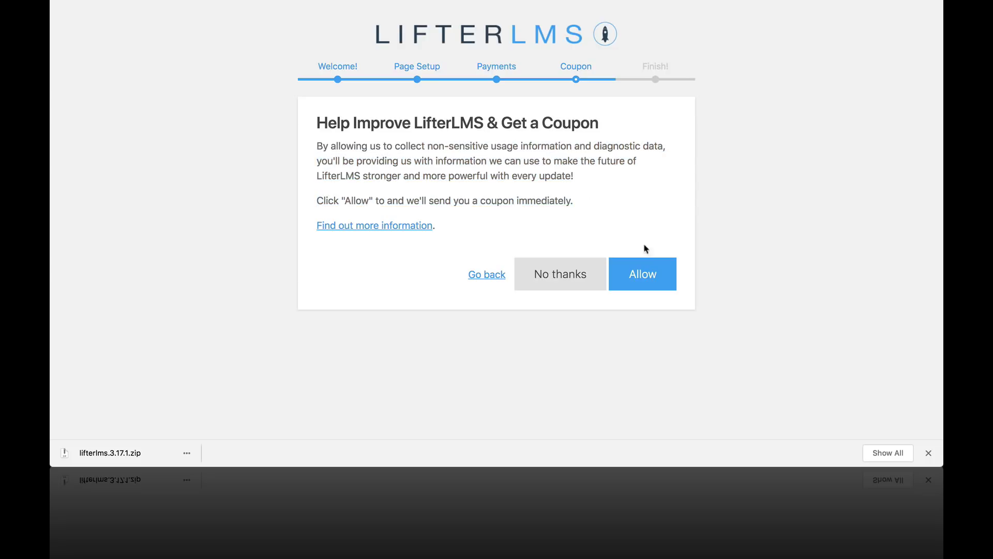
left_click(653, 280)
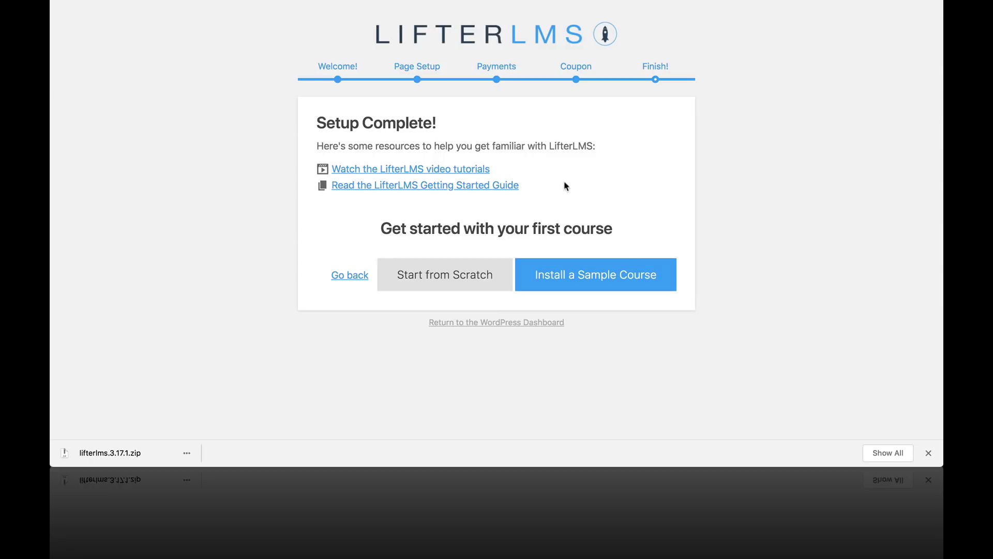
left_click(586, 280)
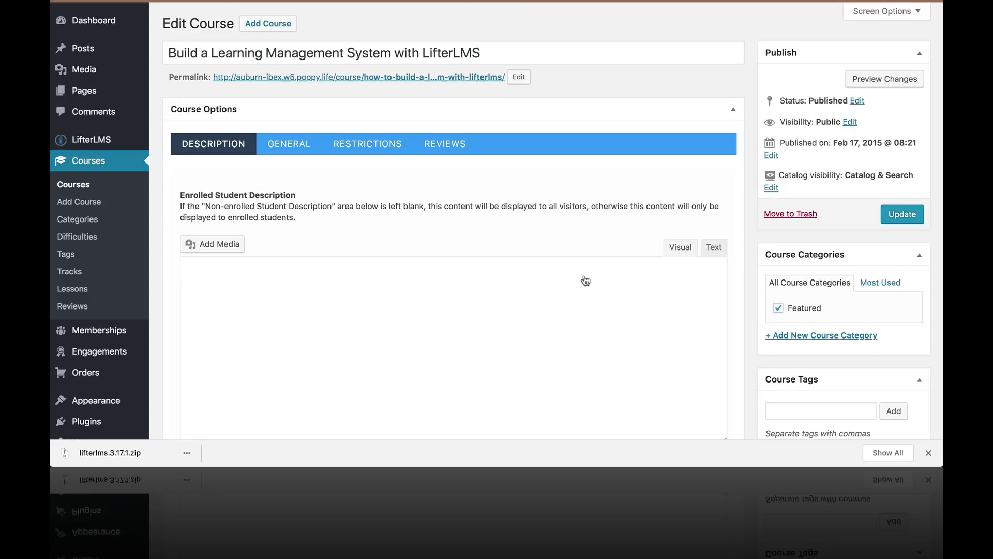
scroll(585, 280, "down", 5)
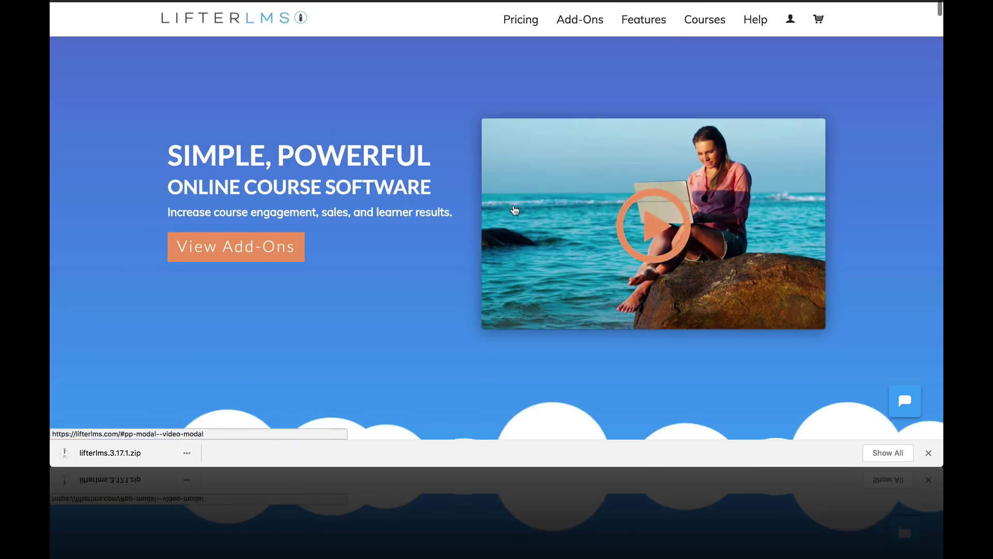
Step: Go to Free Download from the lifterlms.com footer, request LifterLMS, and close the signup popup
scroll(515, 209, "down", 3)
scroll(515, 209, "up", 4)
scroll(514, 209, "down", 20)
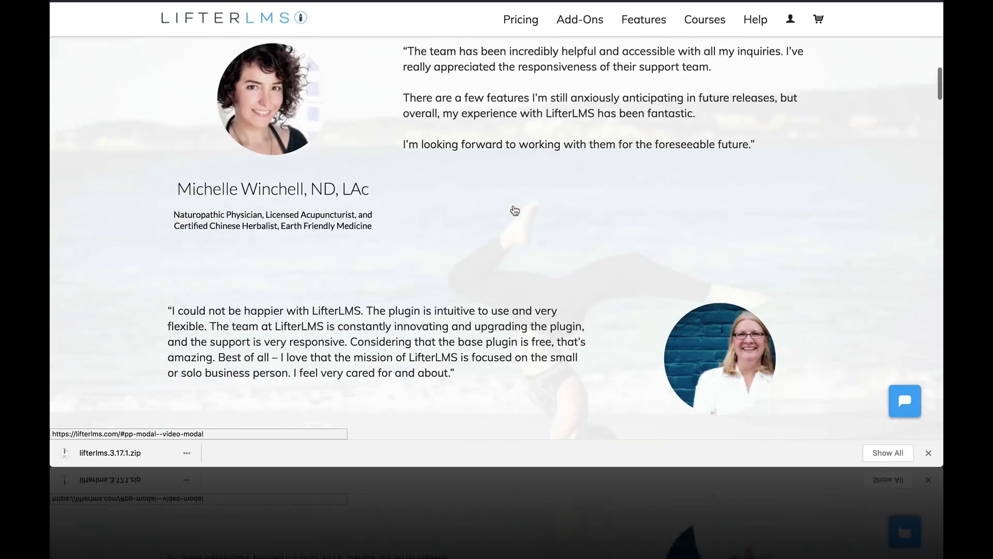
scroll(514, 167, "down", 20)
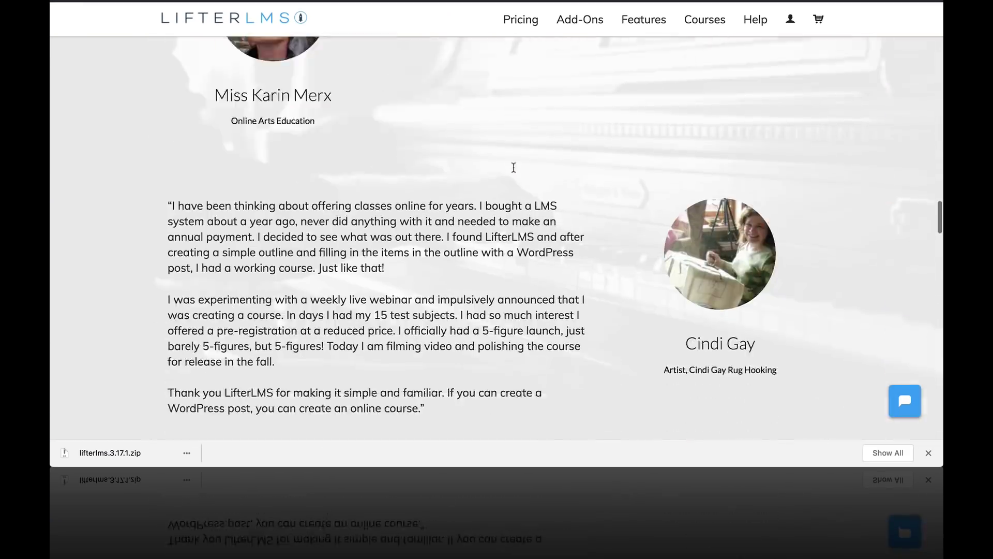
scroll(514, 167, "down", 10)
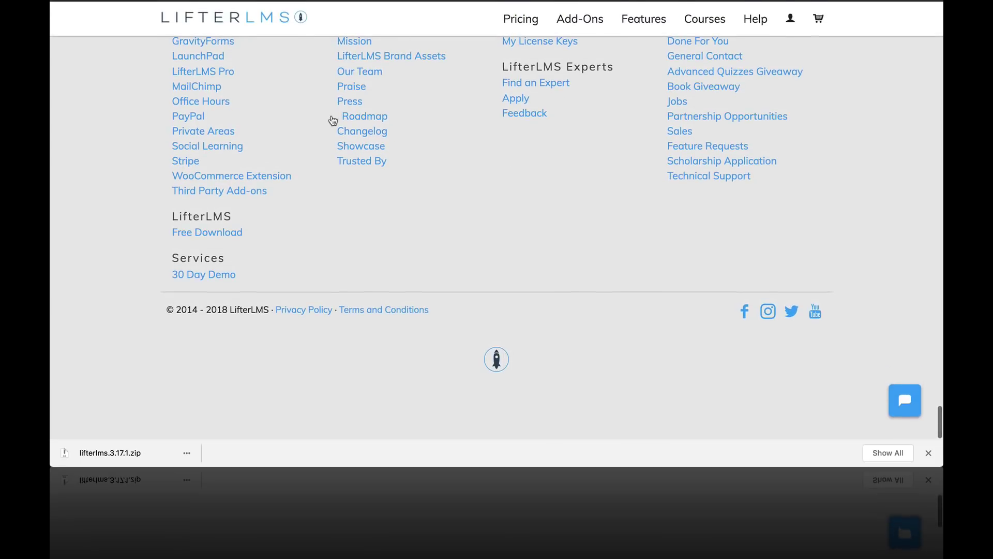
left_click(235, 241)
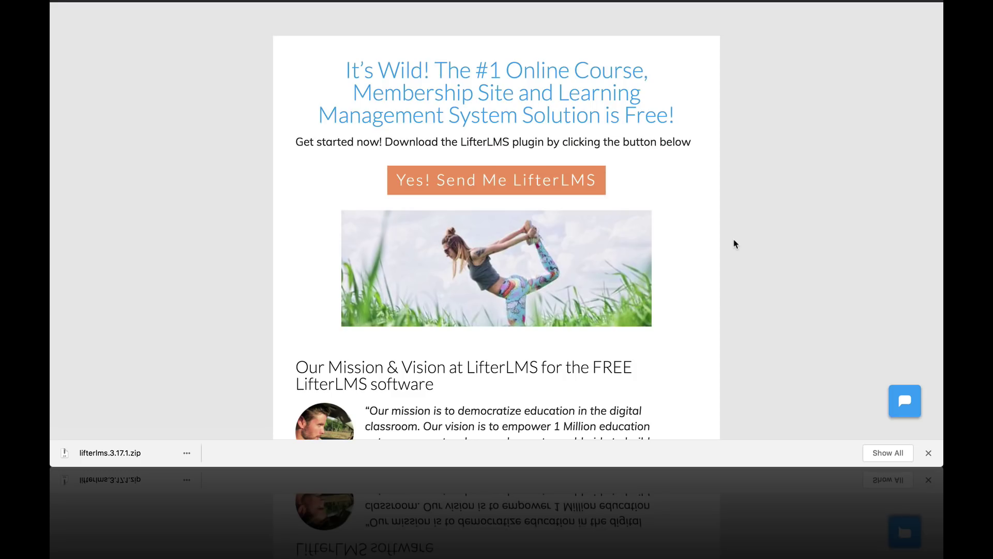
scroll(735, 243, "down", 3)
scroll(735, 243, "up", 3)
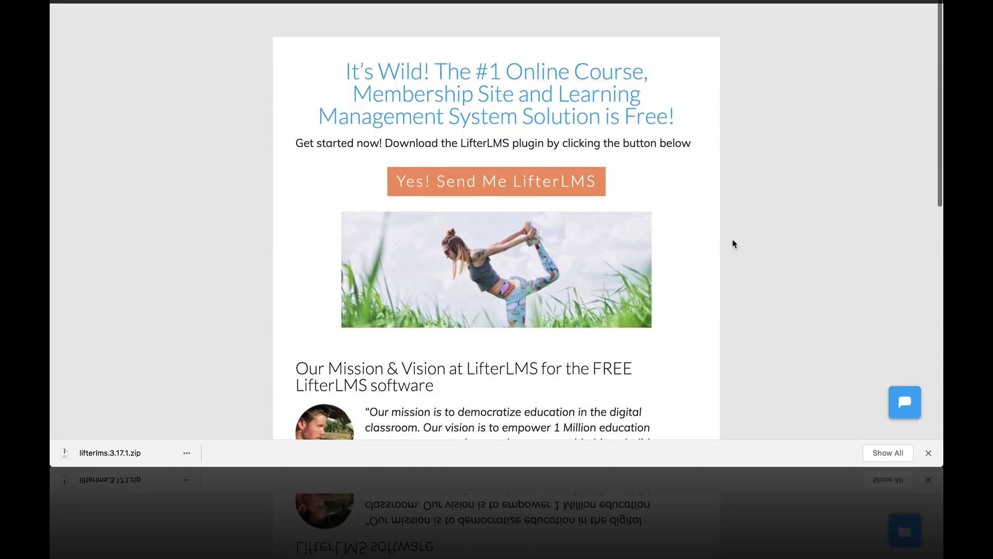
left_click(547, 183)
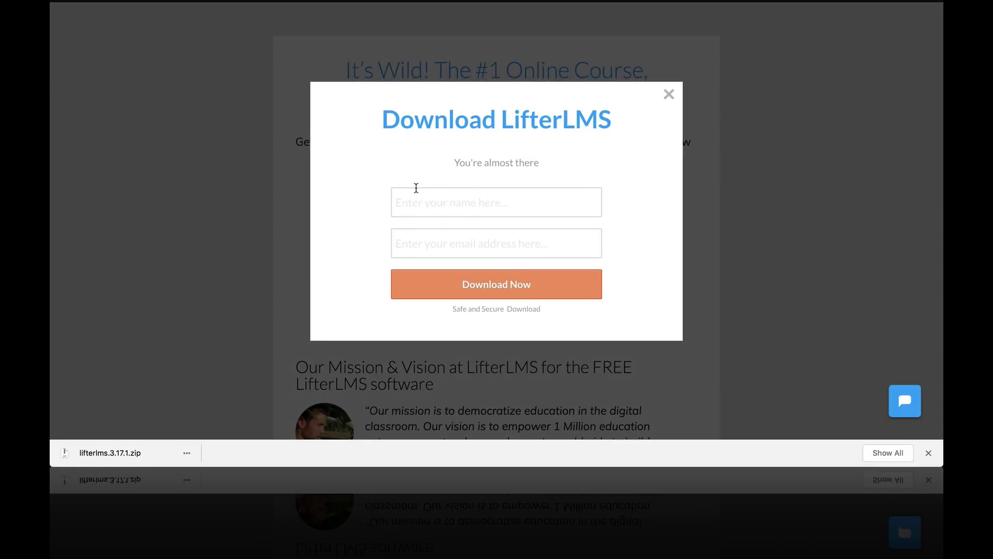
left_click(668, 96)
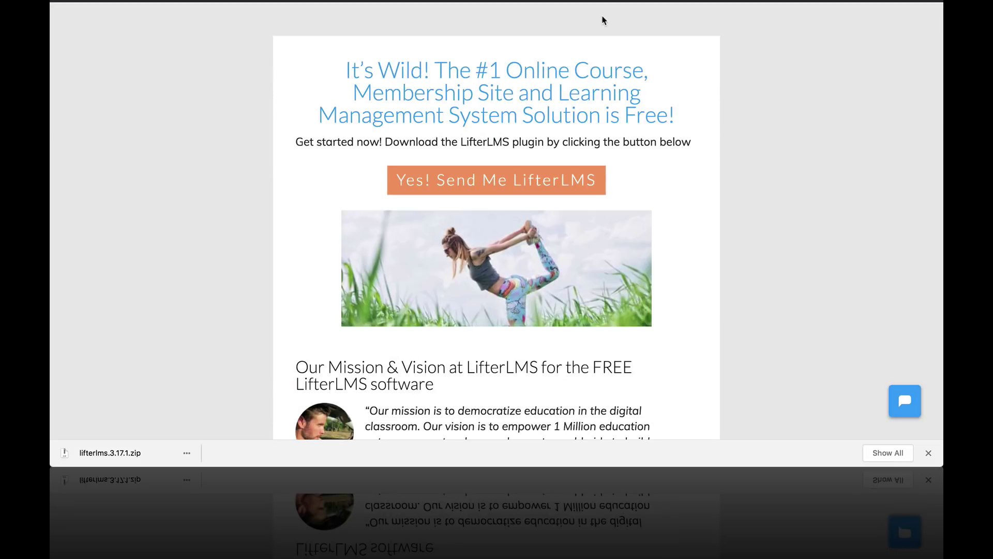
Step: Search the WordPress plugin directory for 'lifterlms', then install and activate LifterLMS
left_click(528, 1)
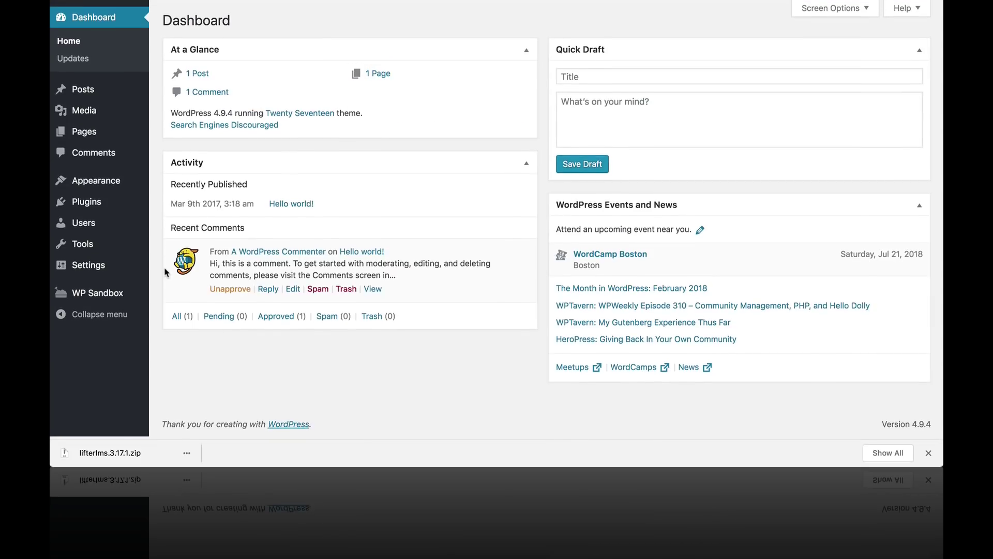
mouse_move(102, 232)
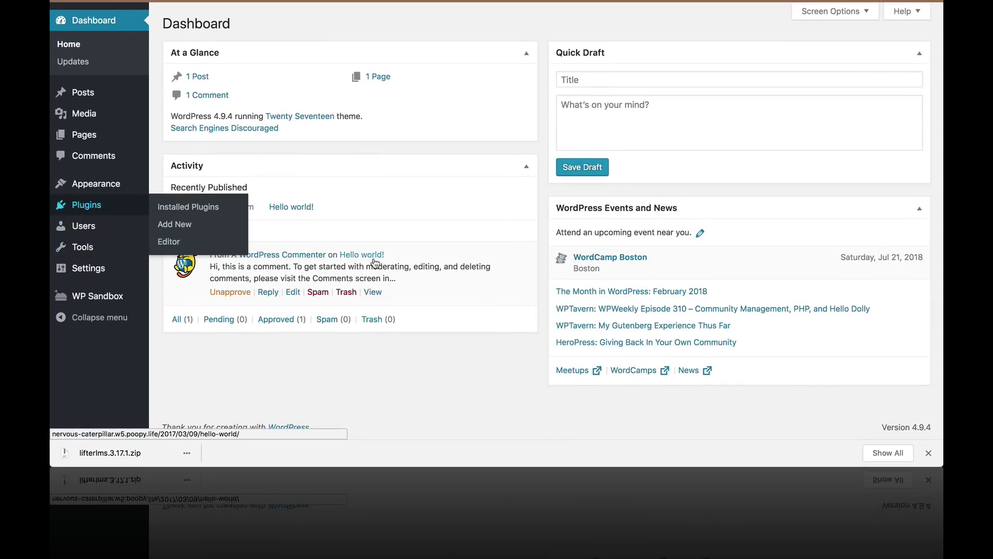
left_click(89, 206)
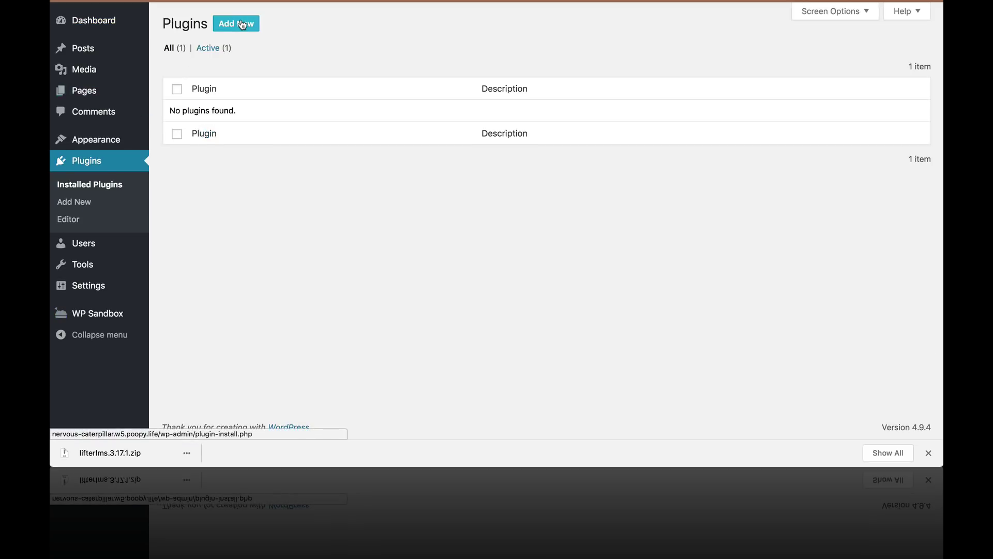
left_click(242, 25)
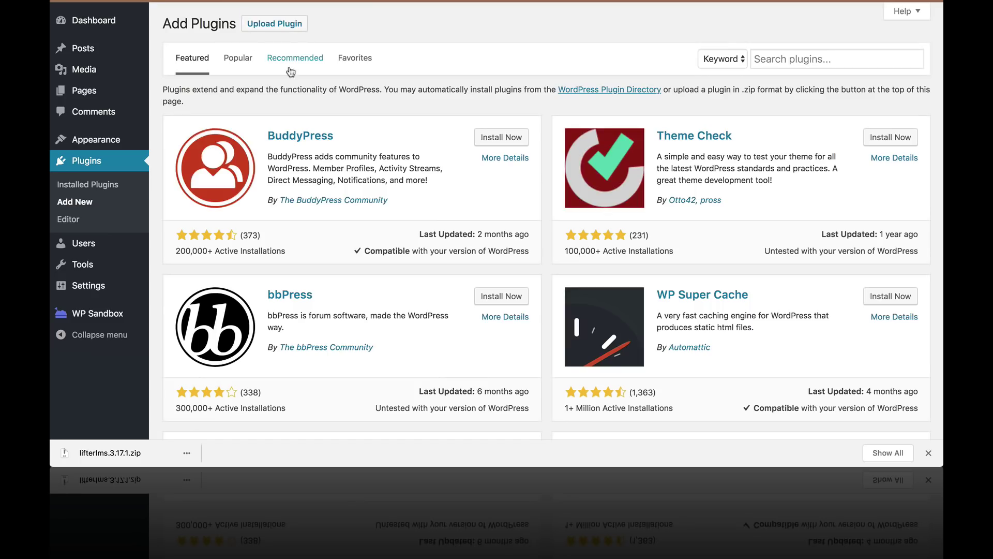
left_click(819, 63)
type("lifterlms")
key("Return")
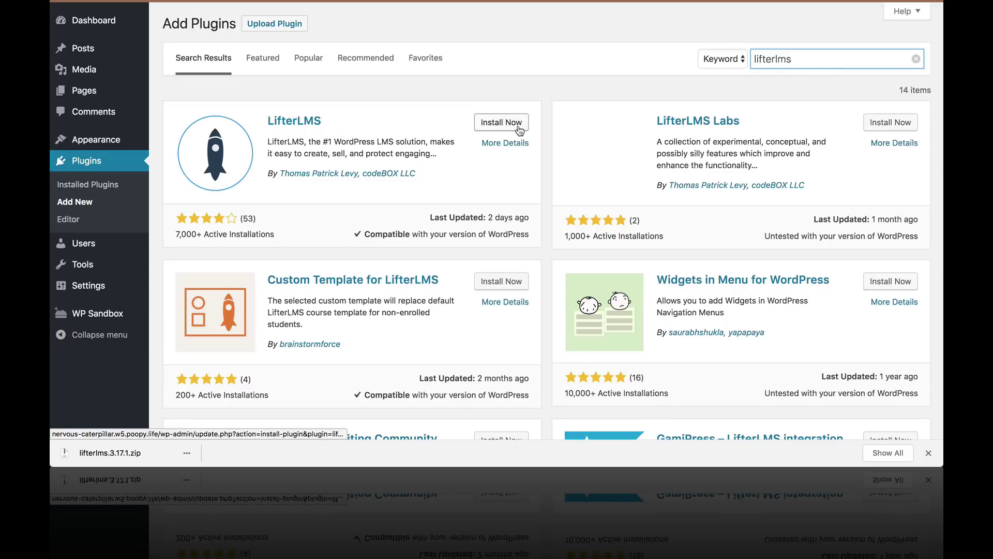
left_click(517, 127)
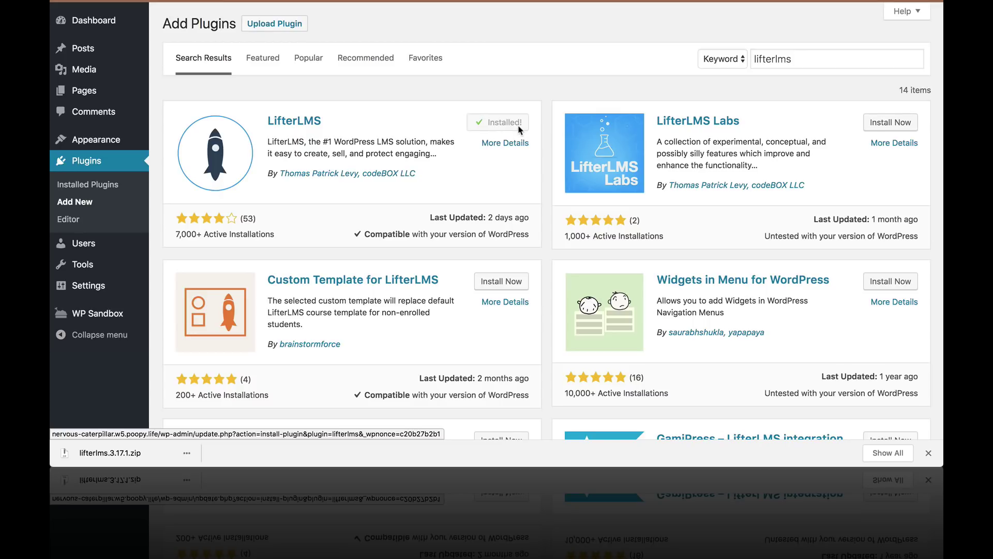
left_click(508, 128)
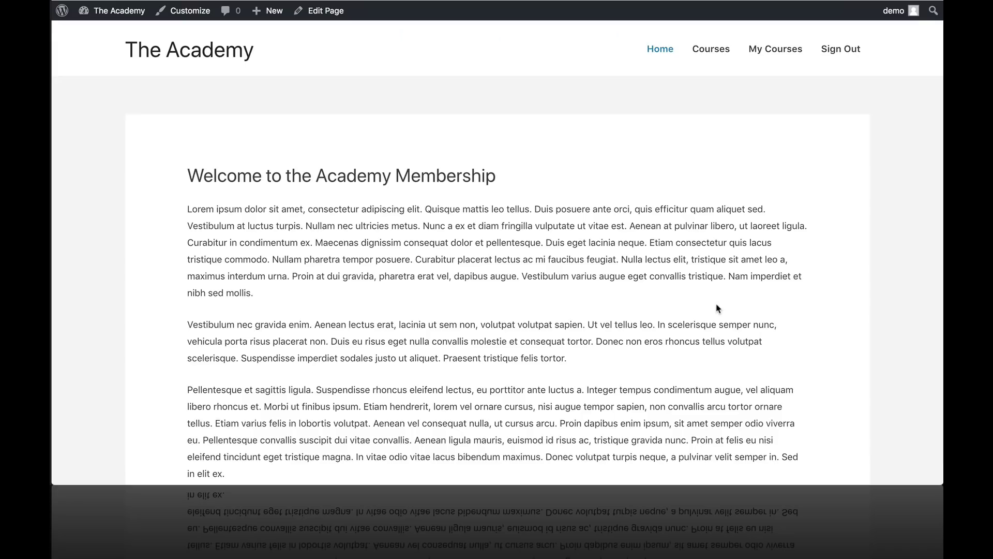
Step: From The Academy dashboard, add a new course titled 'Health and Fitness Course'
scroll(718, 310, "down", 5)
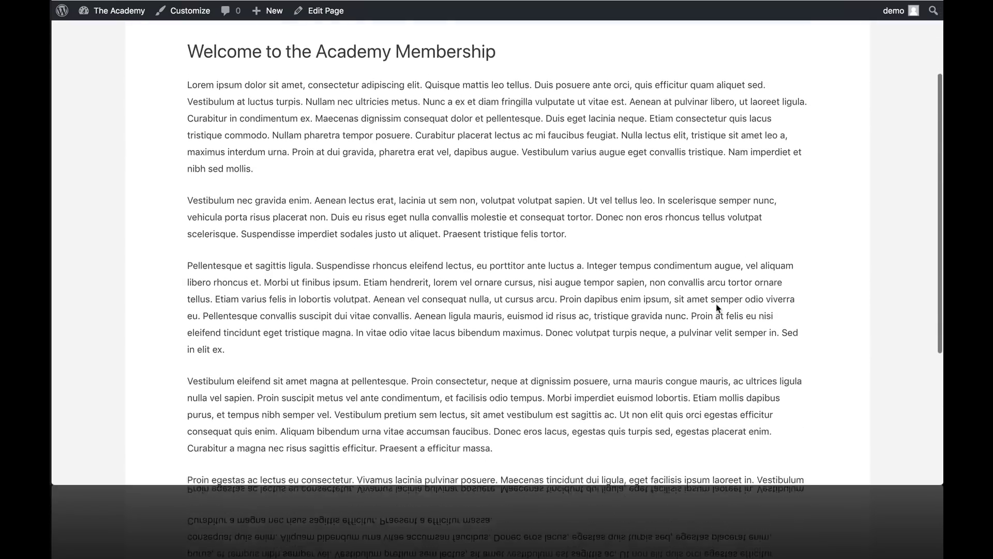
scroll(717, 309, "up", 4)
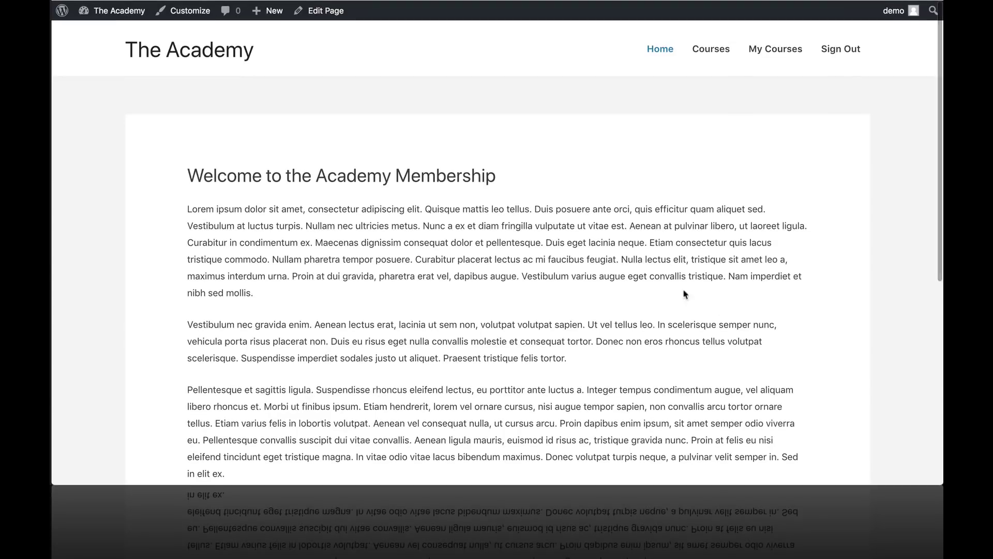
mouse_move(114, 17)
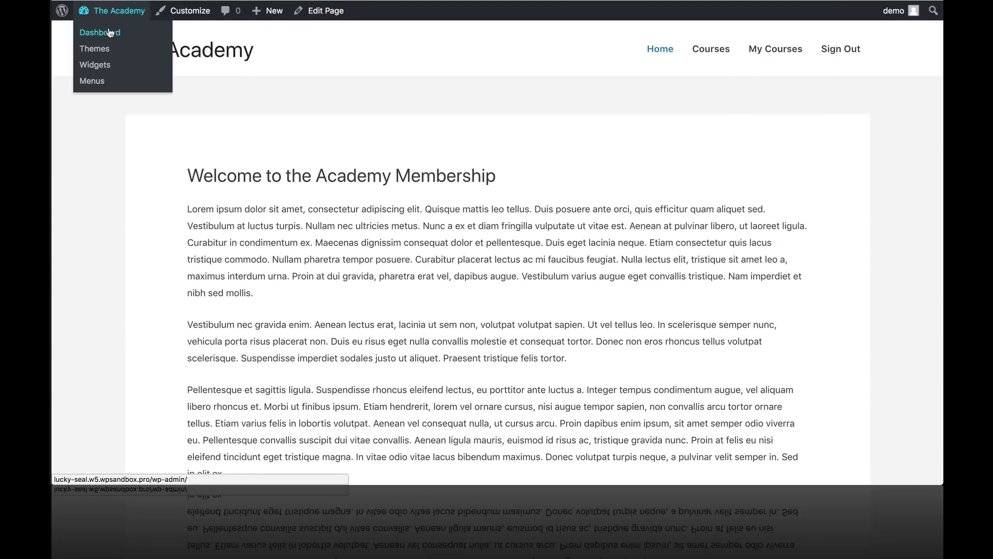
left_click(110, 32)
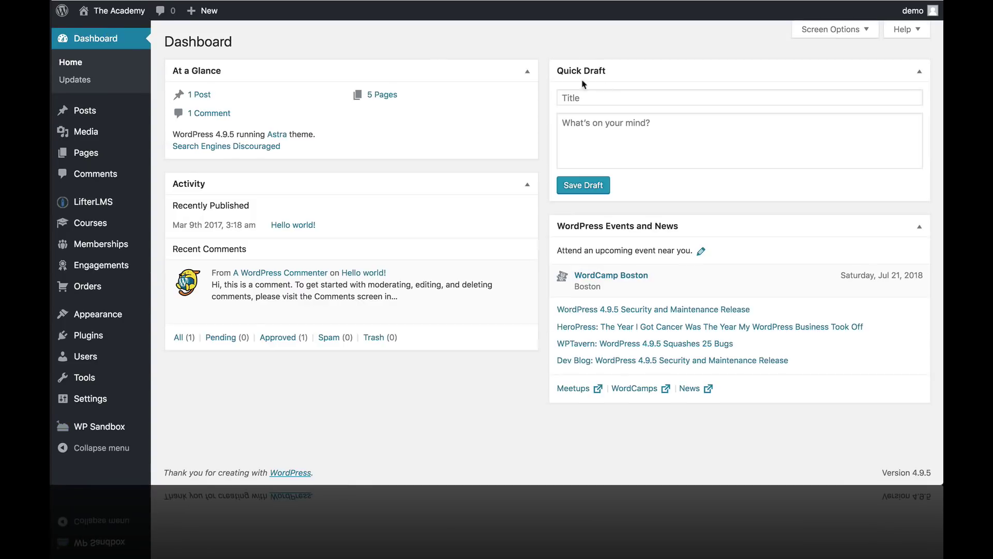
mouse_move(93, 231)
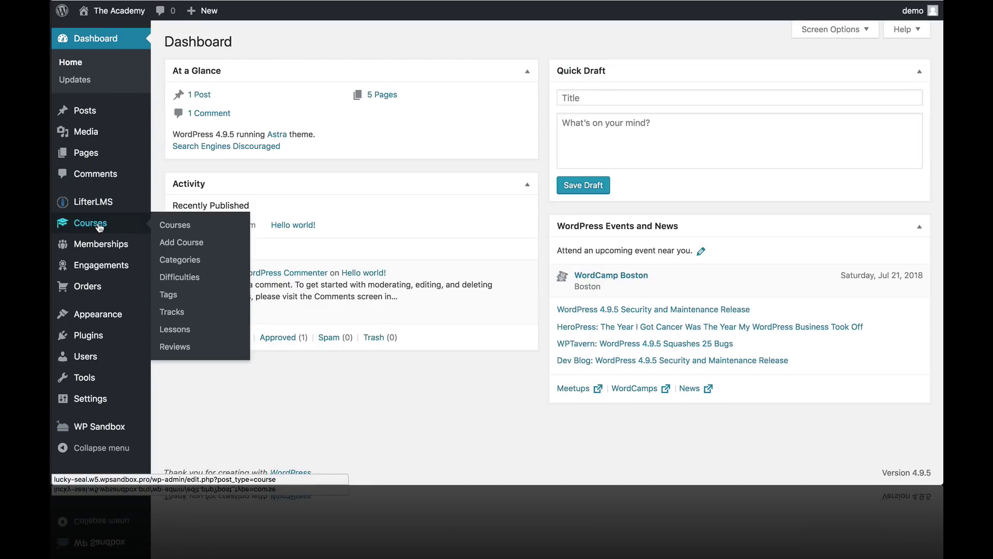
left_click(99, 227)
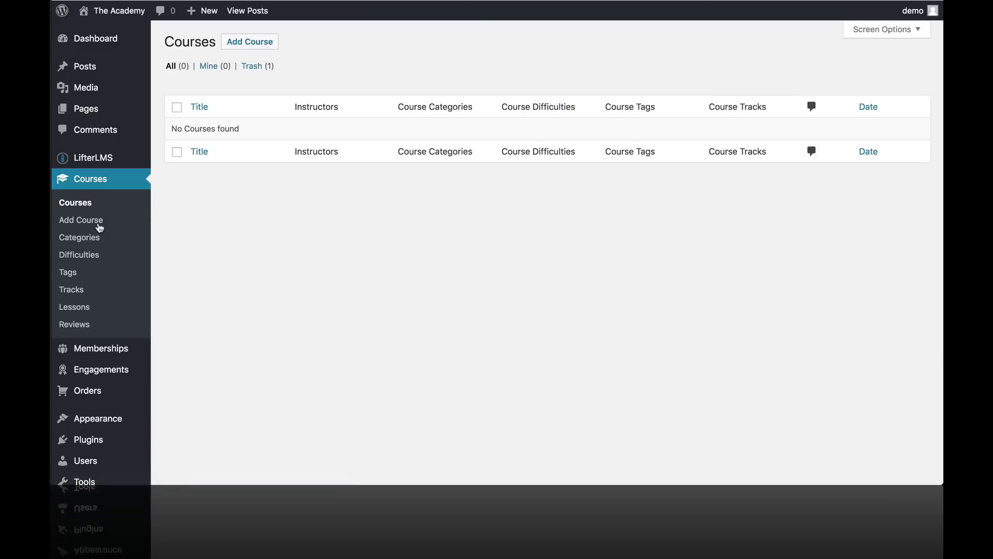
left_click(251, 42)
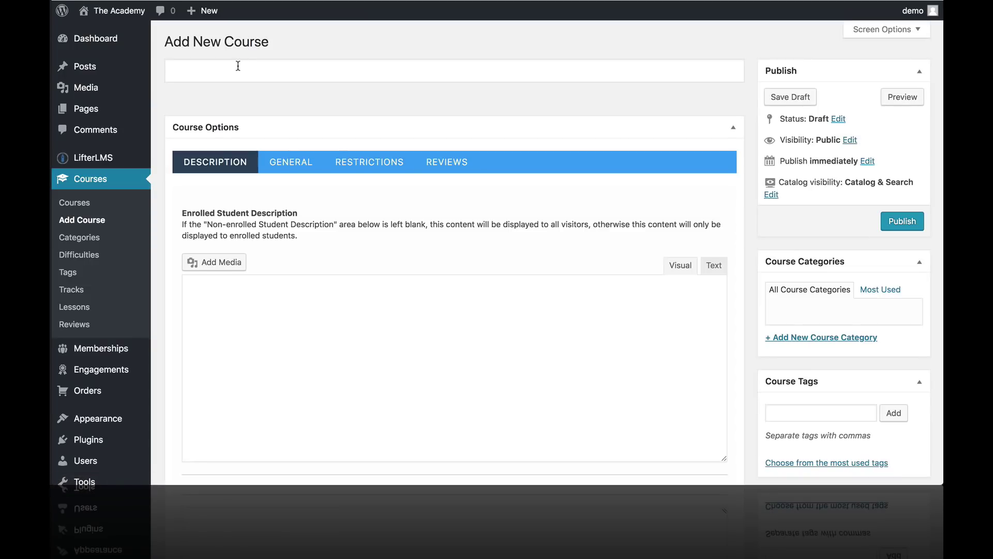
left_click(238, 65)
type("He")
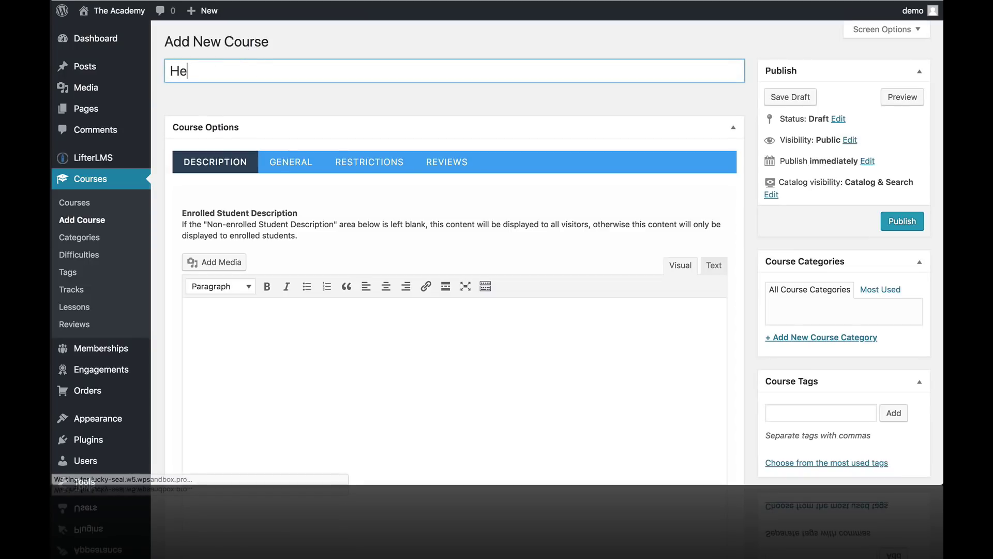
type("alth and")
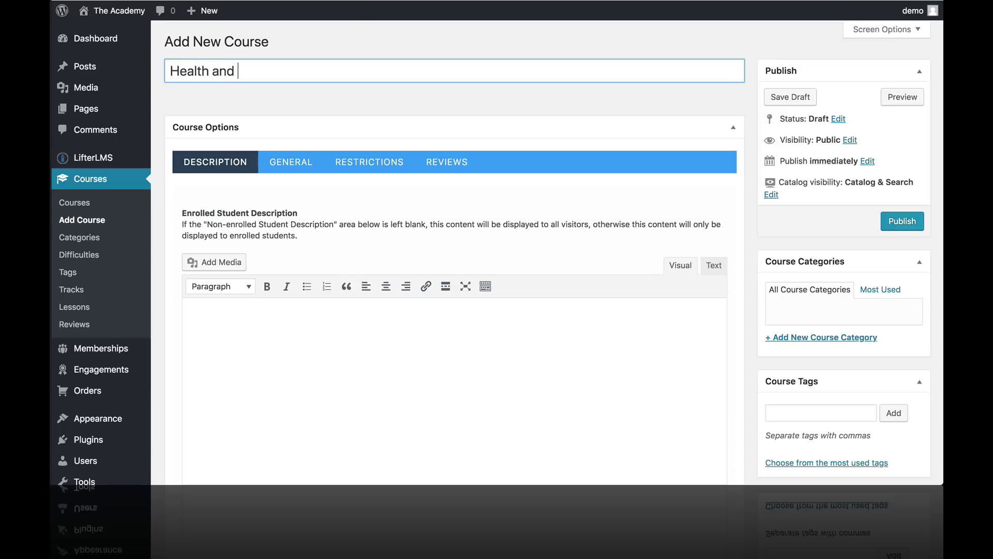
type(" Fitness Course")
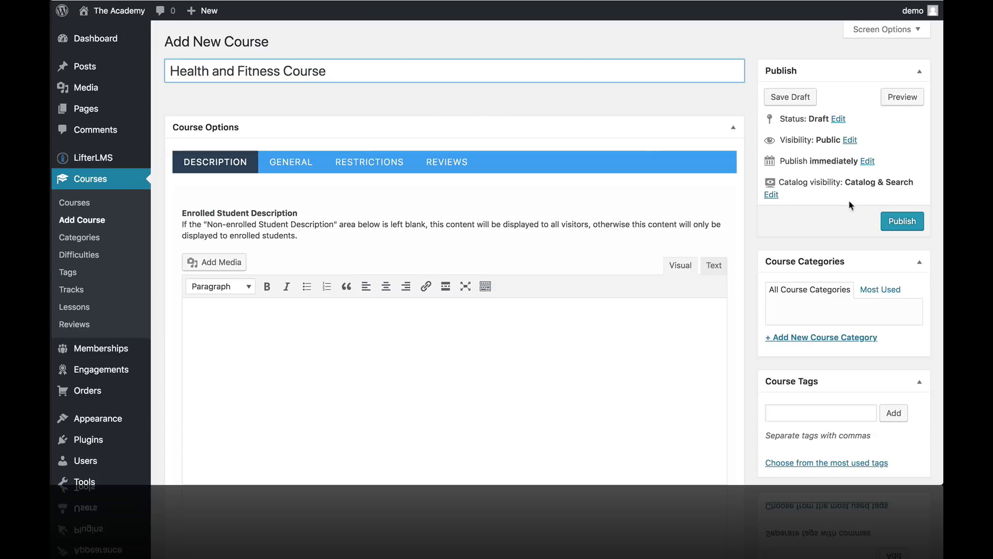
Step: Publish the Health and Fitness Course and launch its LifterLMS Course Builder
left_click(901, 223)
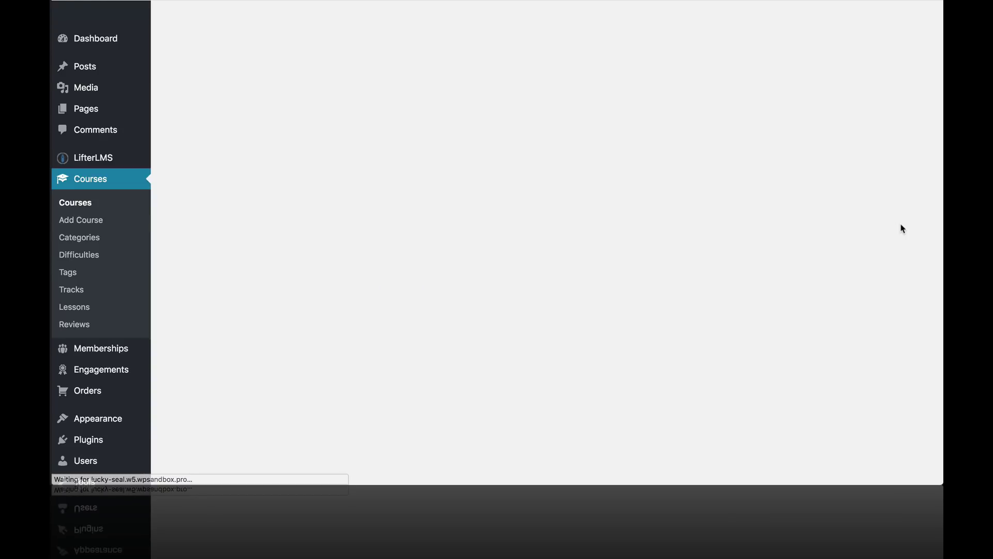
scroll(590, 248, "down", 3)
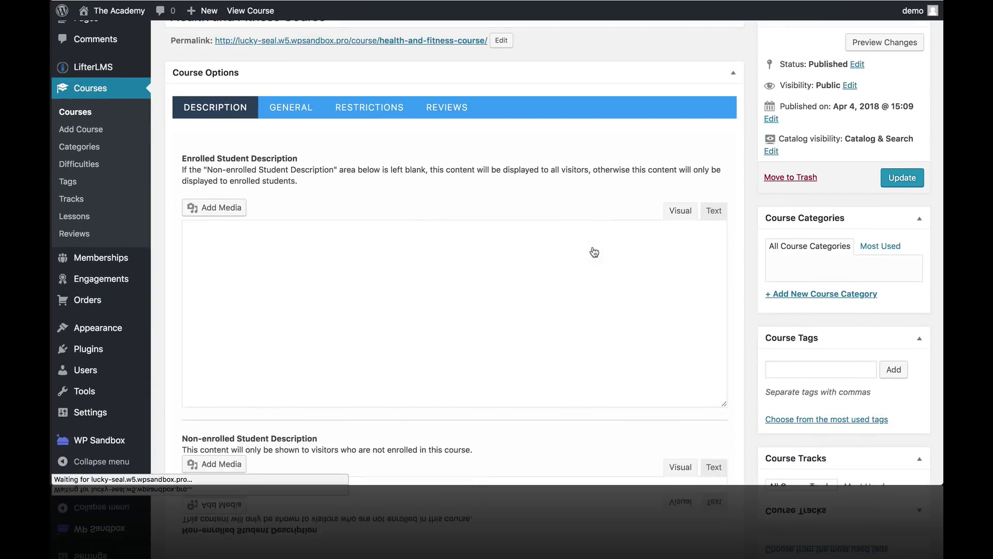
scroll(601, 391, "down", 3)
scroll(602, 390, "up", 3)
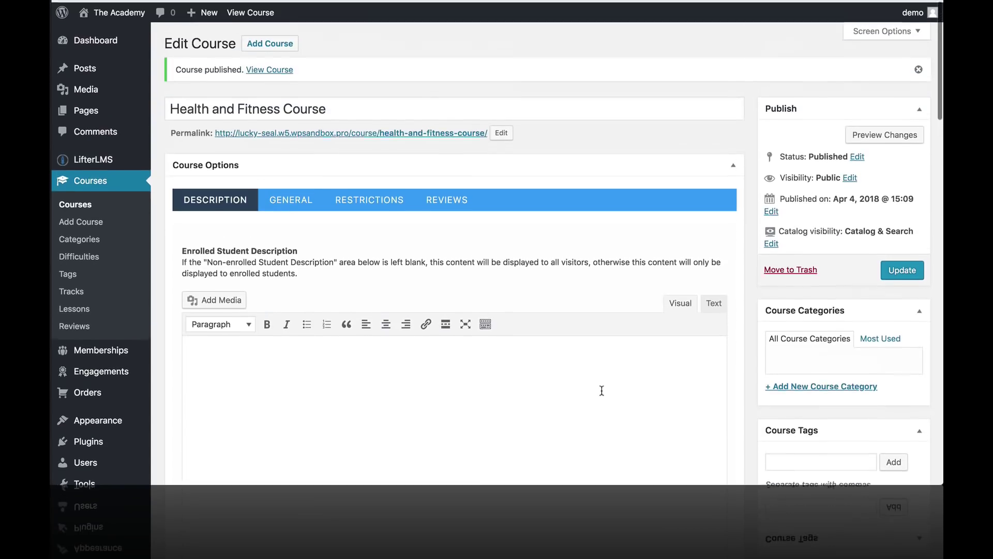
scroll(647, 370, "down", 1)
scroll(648, 372, "down", 12)
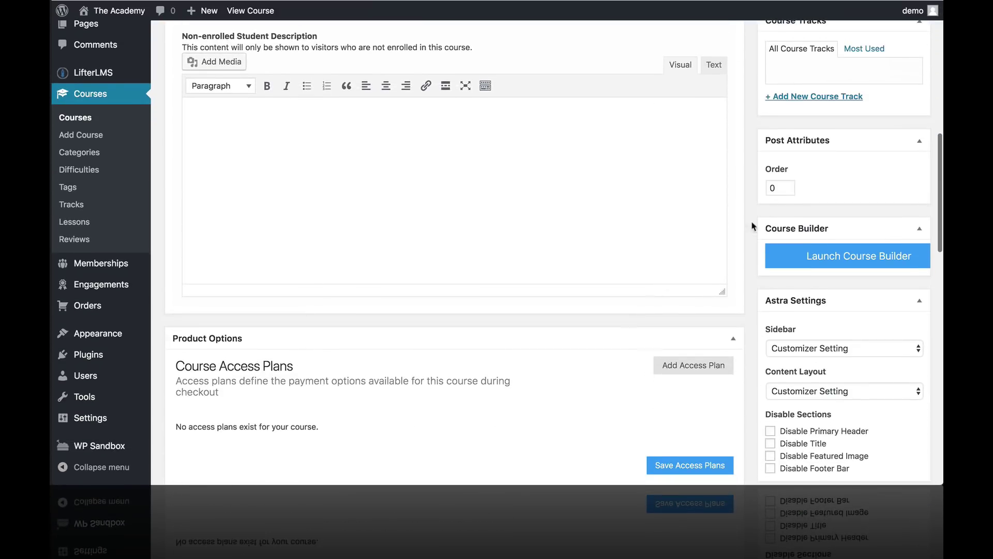
left_click(816, 260)
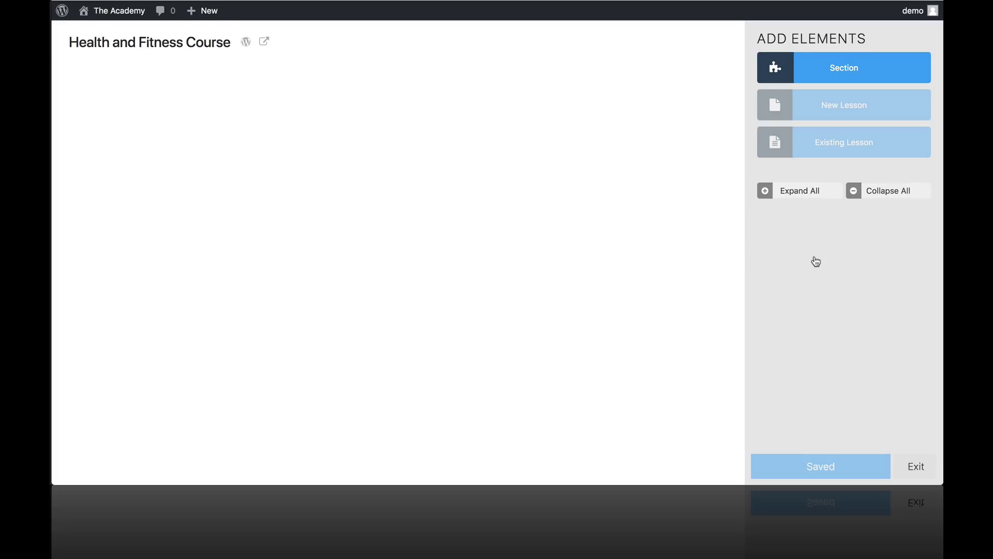
Step: Add a section with a new lesson and rename the section 'Introduction'
left_click(803, 65)
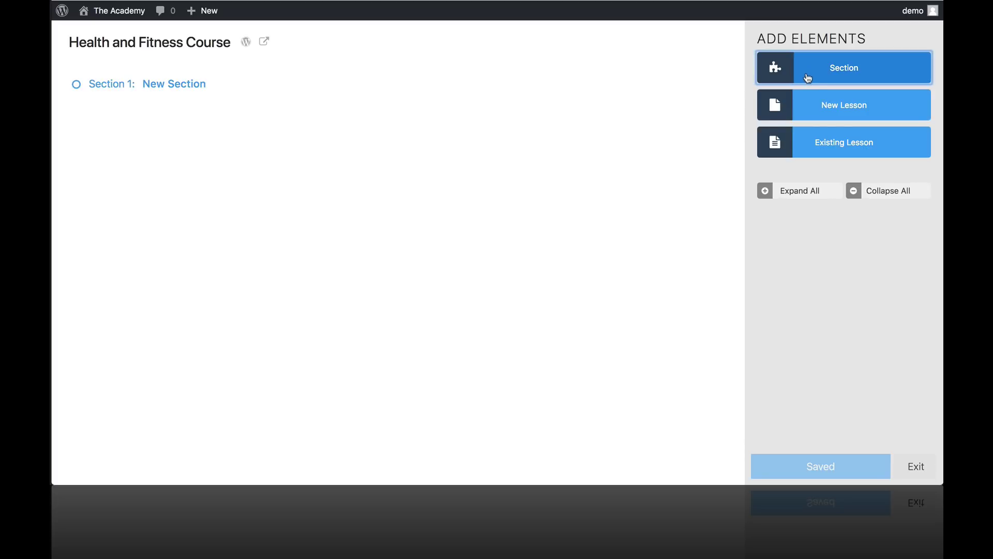
left_click(815, 105)
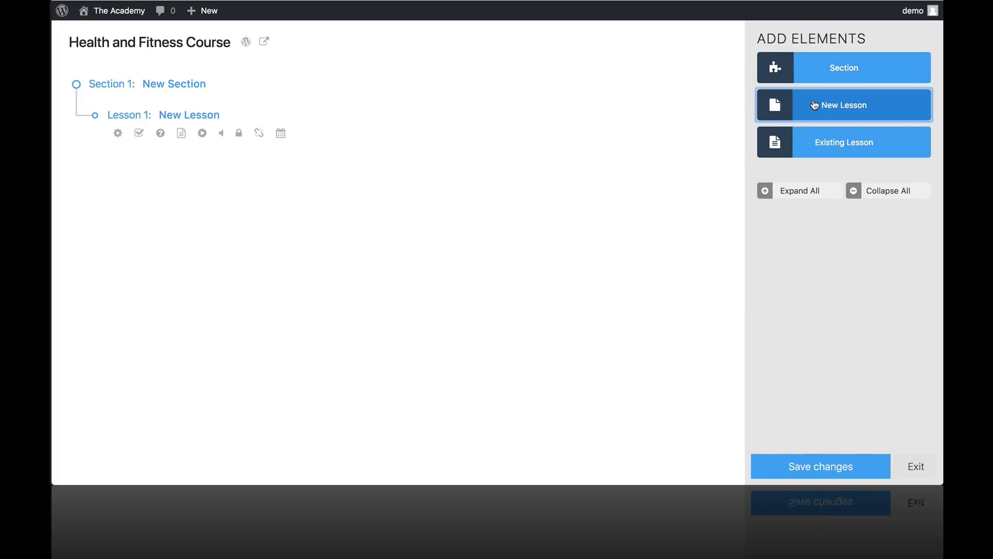
left_click(148, 85)
left_click_drag(143, 85, 215, 89)
key("BackSpace")
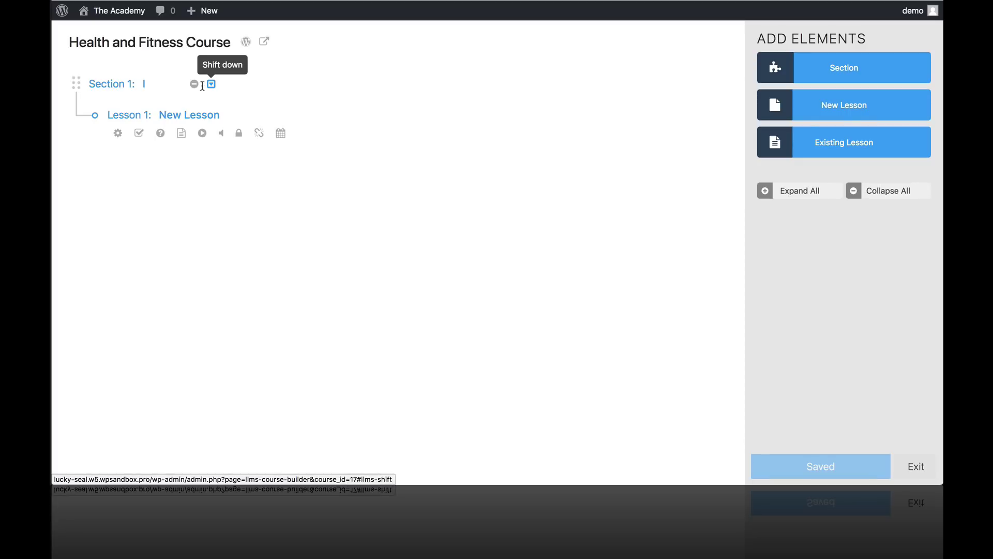
left_click(159, 85)
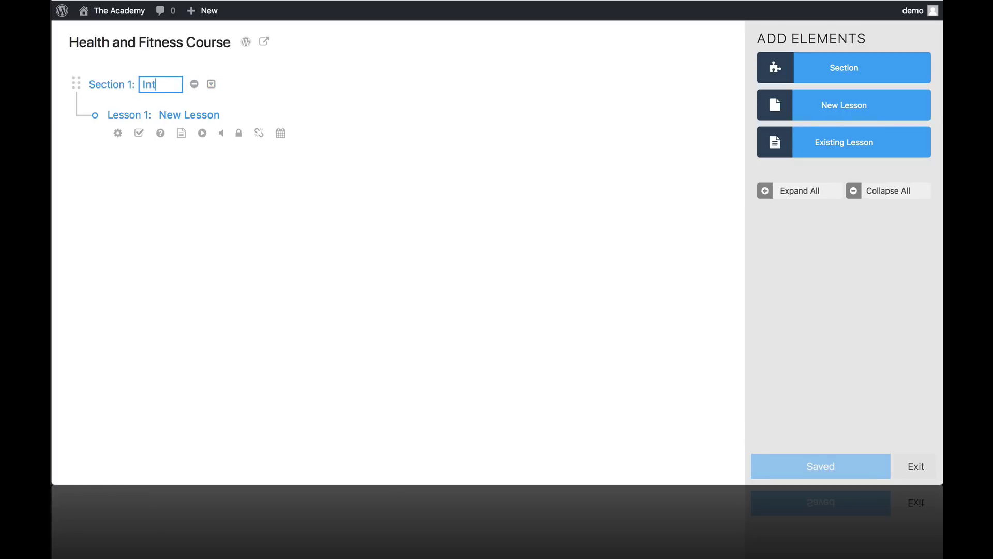
type("ntroduction")
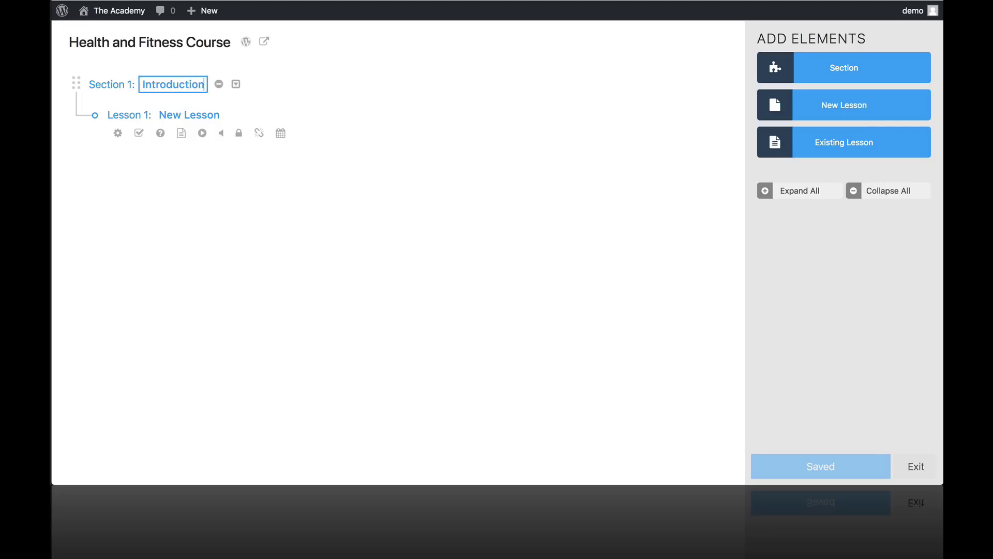
left_click(162, 117)
Step: Rename the new lesson to 'Welcome'
left_click_drag(161, 117, 218, 116)
key("Escape")
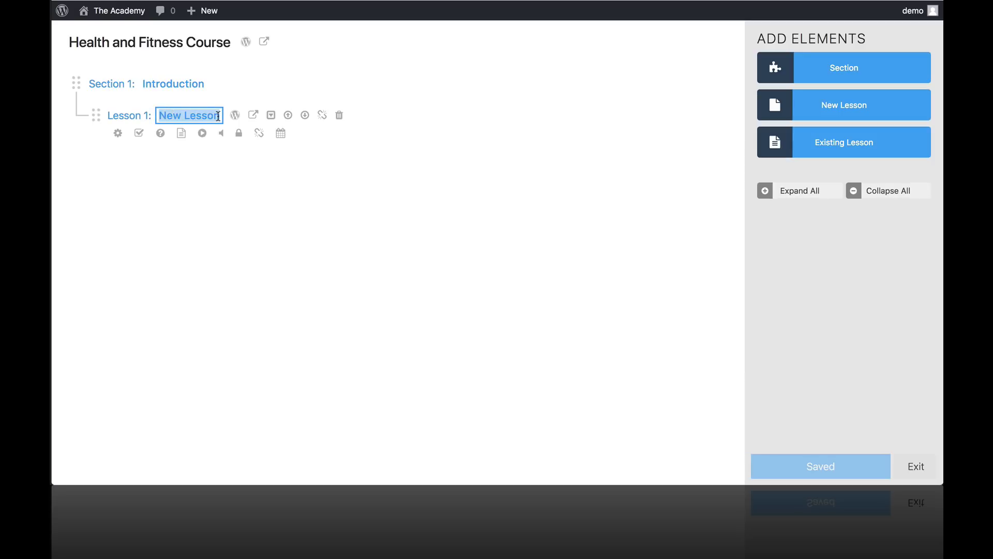
type("Welcome")
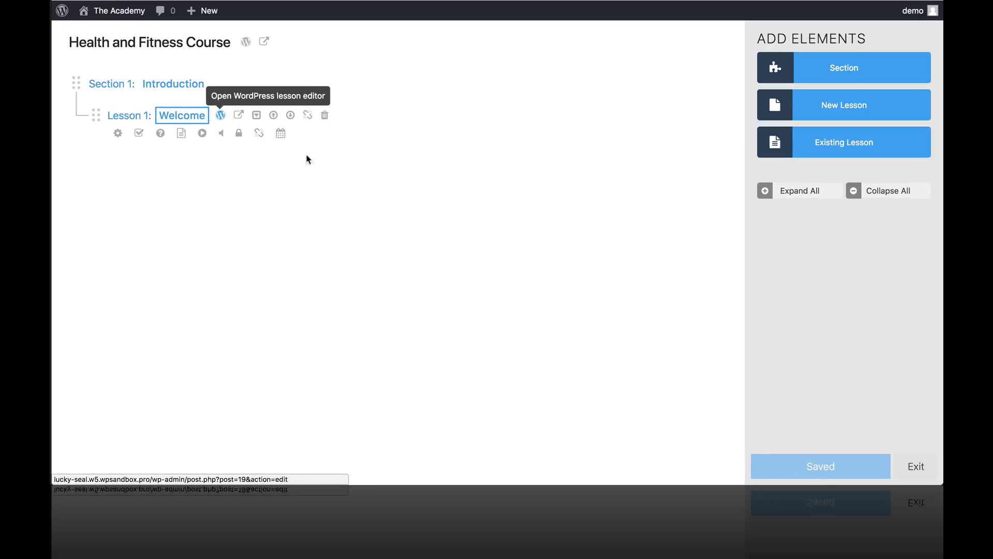
key("Return")
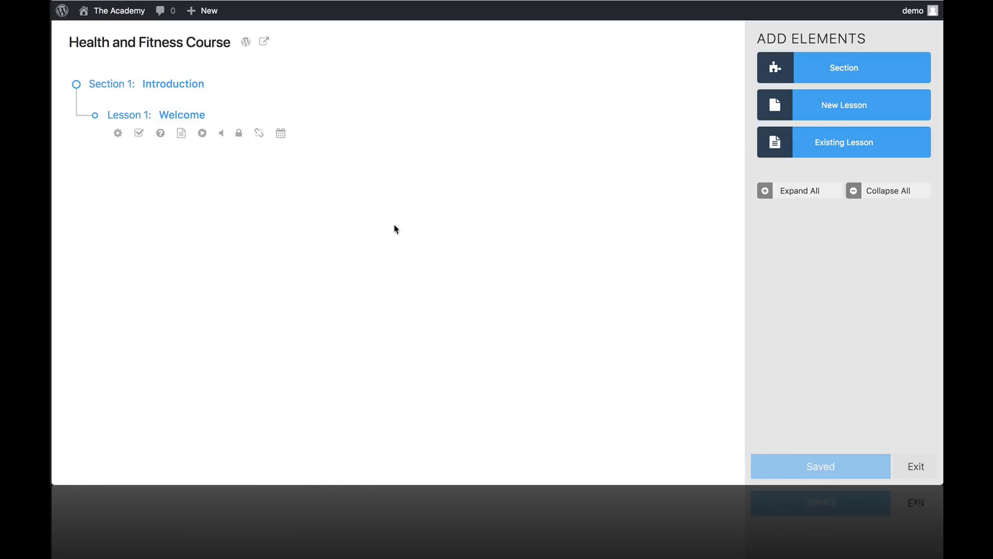
Step: Add a second section titled 'The Method' and give it seven new lessons
left_click(830, 71)
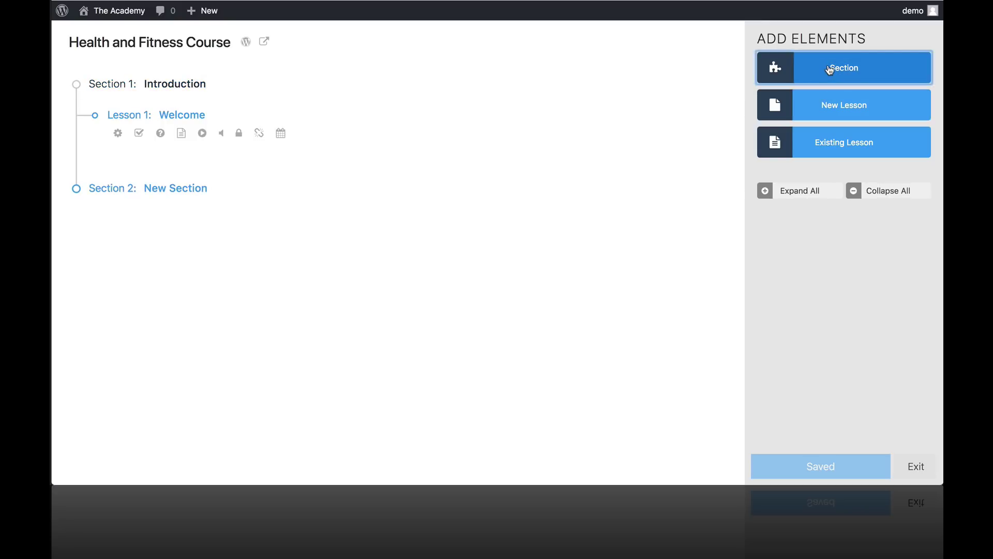
left_click(178, 188)
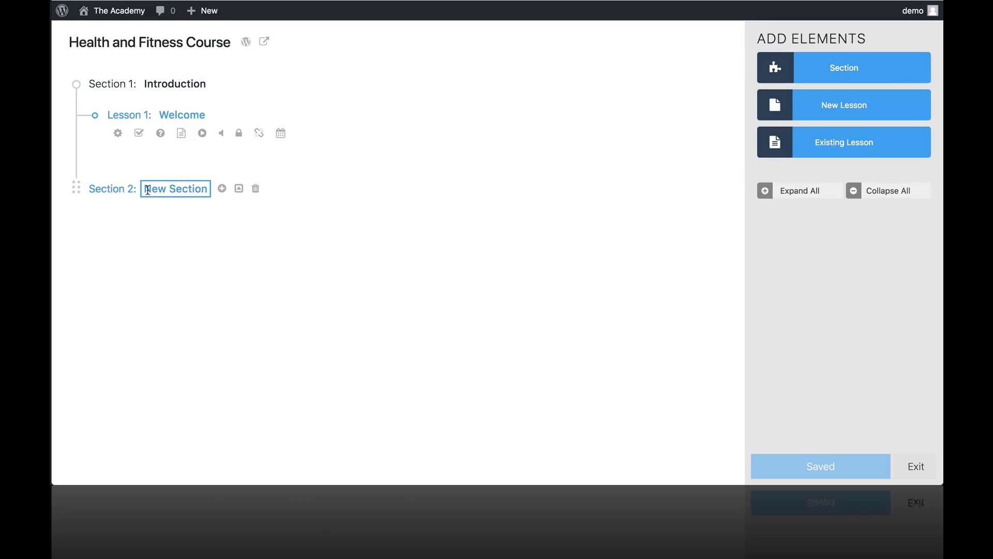
left_click_drag(148, 190, 205, 190)
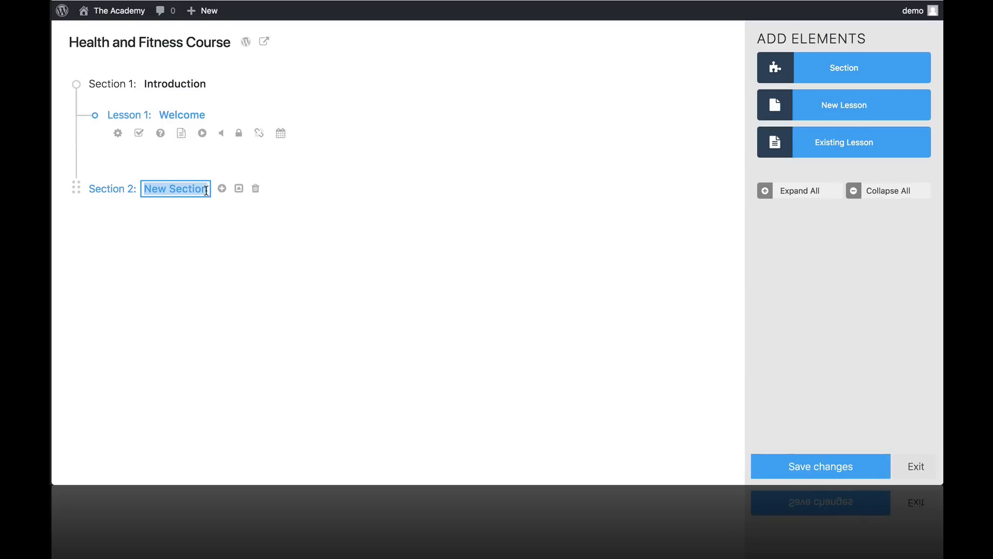
type("The")
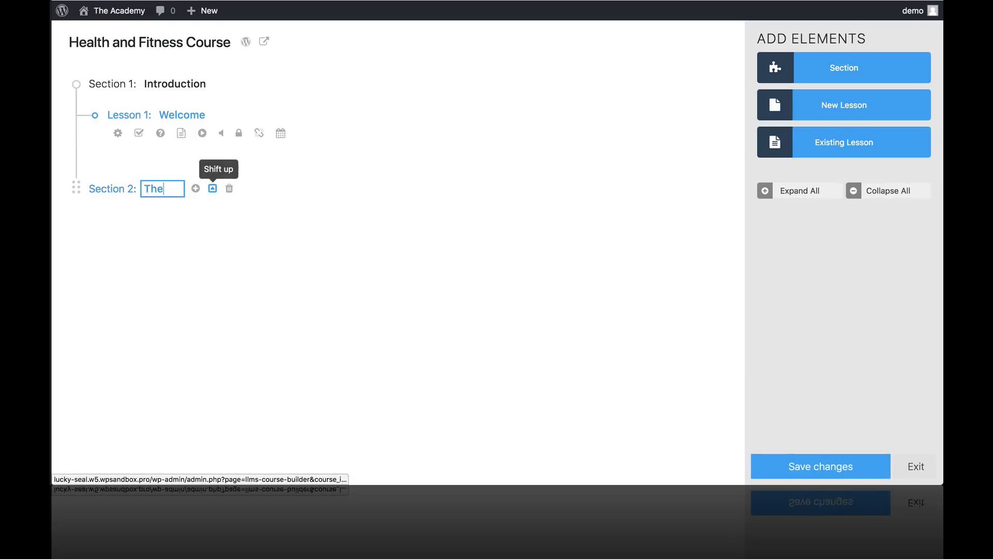
type(" Method")
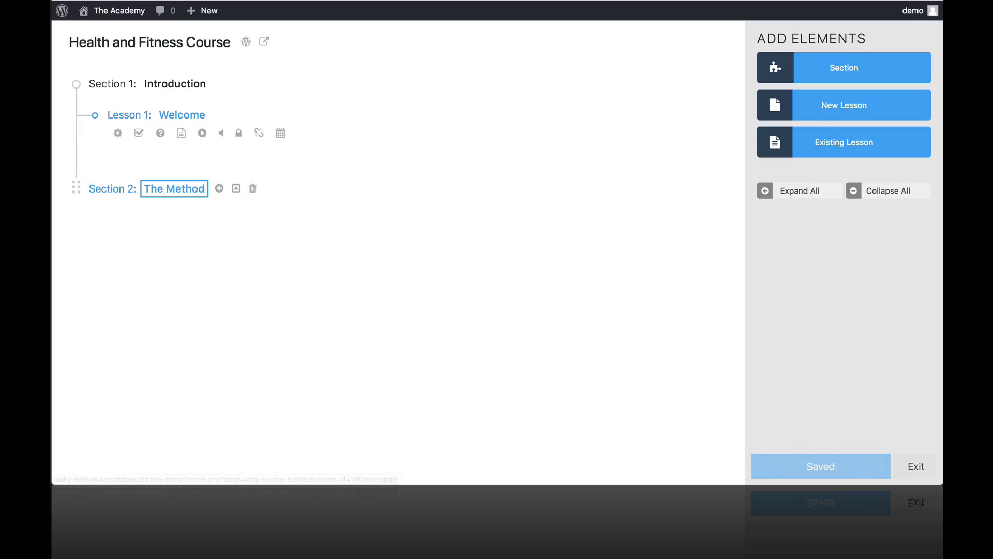
left_click(838, 112)
left_click(838, 112)
left_click(837, 112)
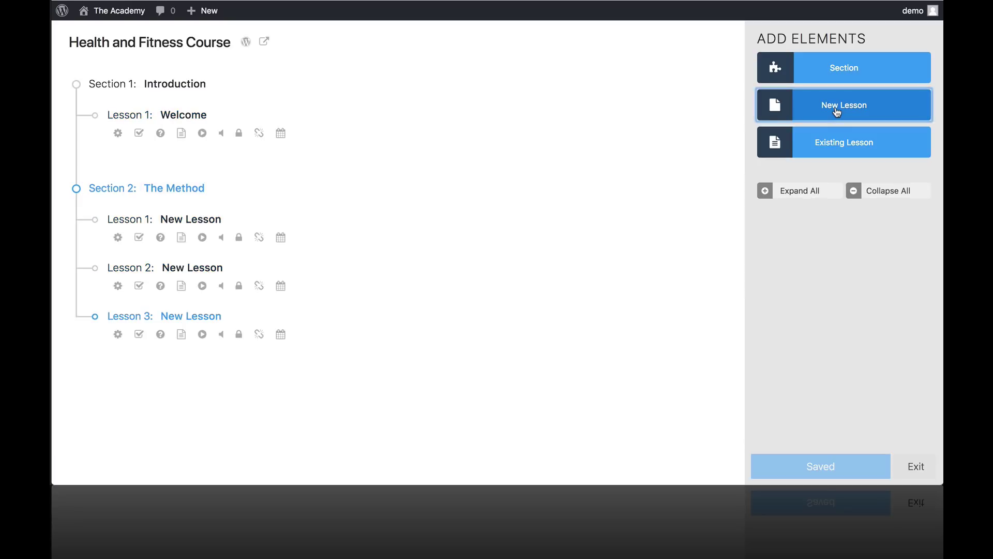
left_click(837, 113)
left_click(838, 112)
left_click(838, 112)
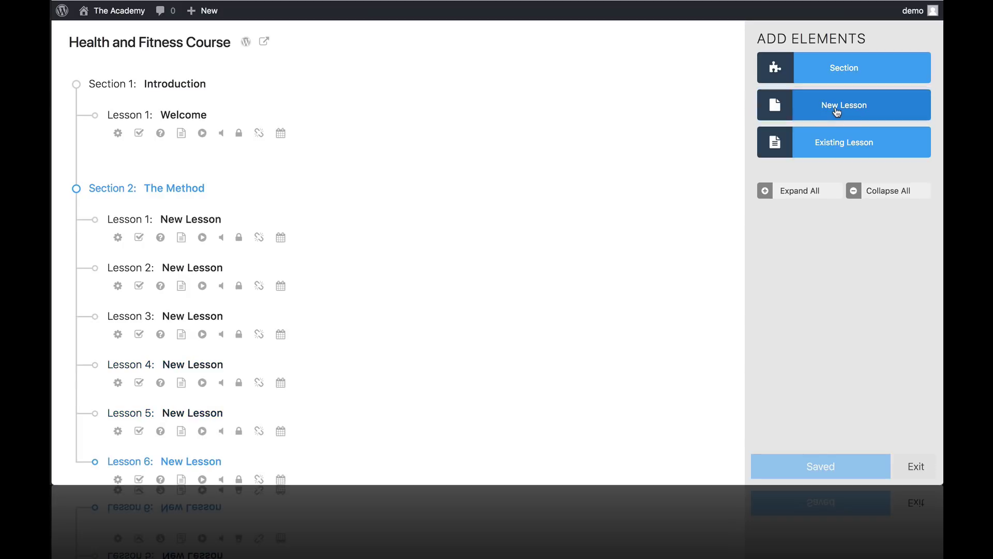
left_click(837, 113)
Step: Add a third section titled 'Conclusion' containing one new lesson
scroll(647, 210, "down", 3)
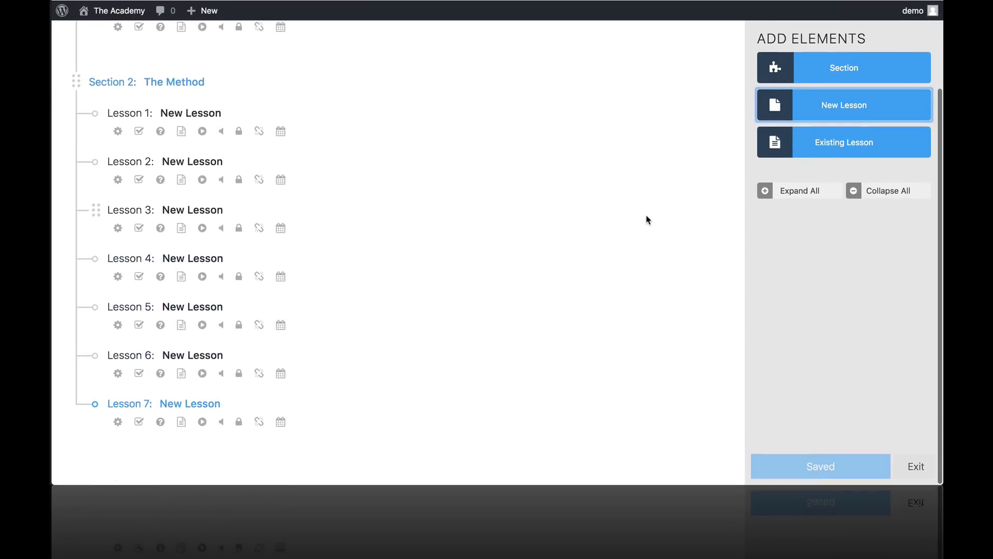
left_click(814, 75)
scroll(481, 222, "down", 2)
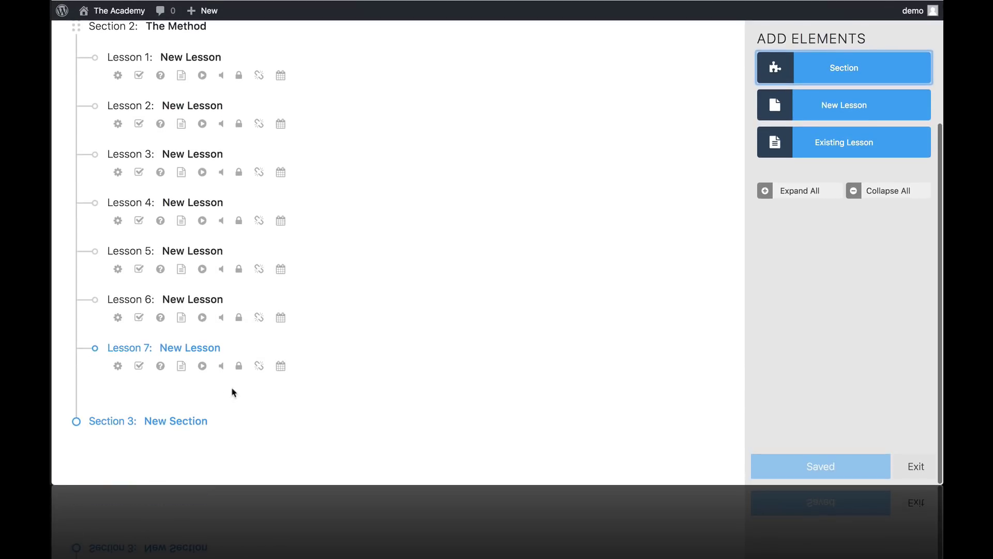
left_click(176, 416)
left_click_drag(145, 422, 209, 421)
type("Co")
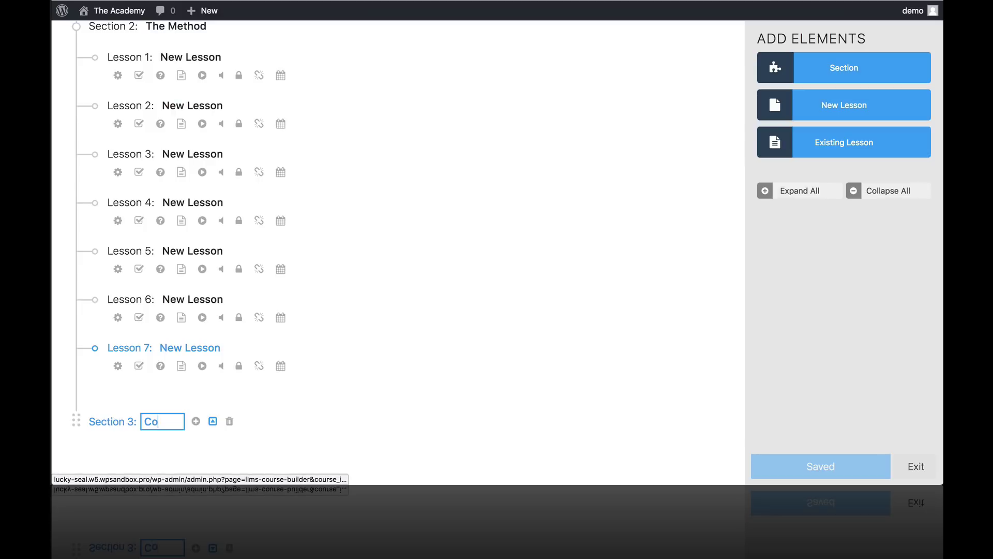
type("nclusion")
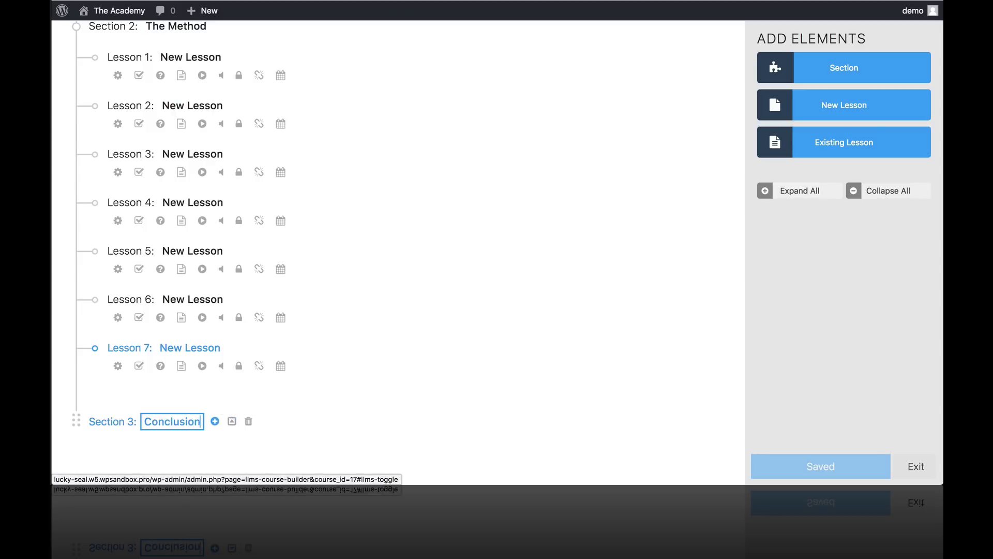
left_click(844, 106)
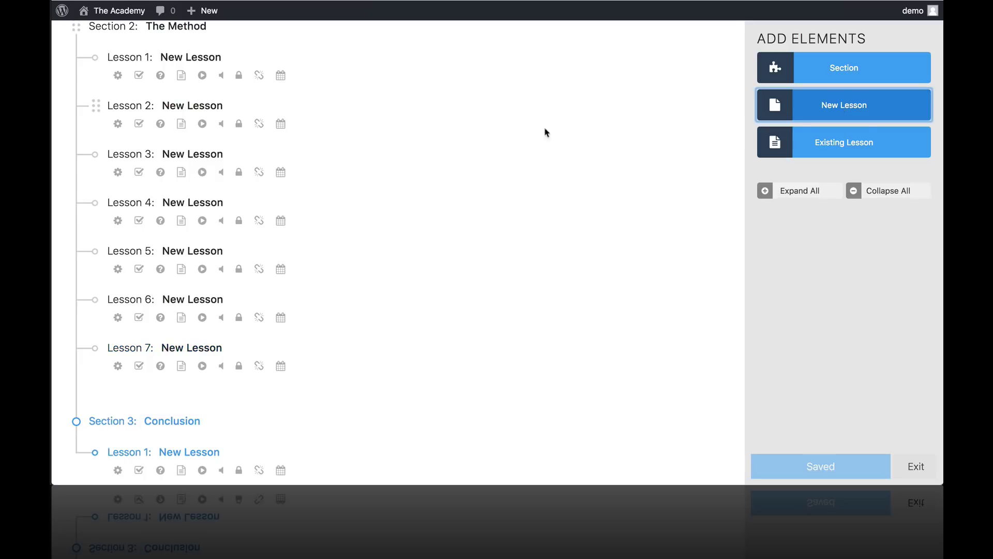
scroll(494, 136, "up", 5)
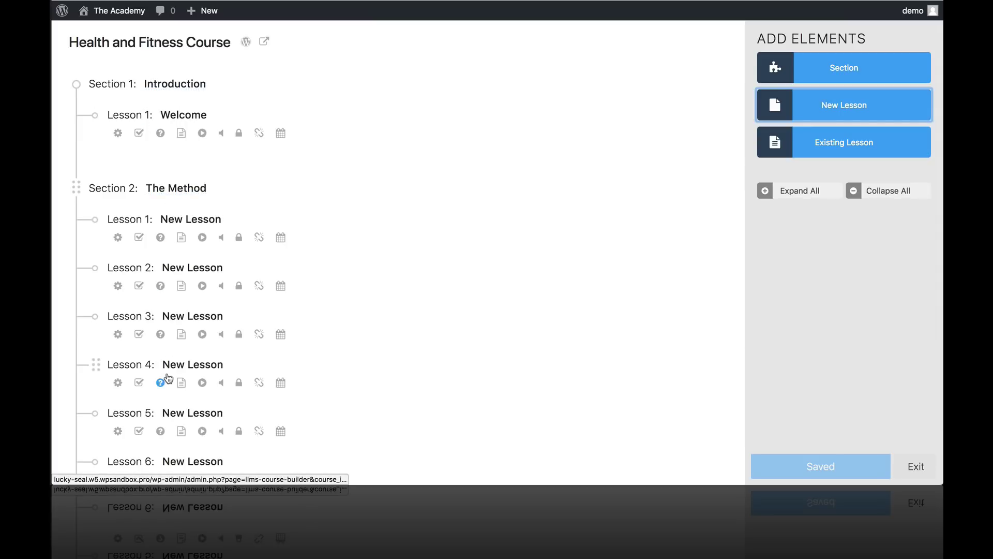
Step: Review the course builder outline, leaving the Welcome lesson in Introduction after a trial drag
scroll(167, 373, "down", 2)
scroll(170, 357, "up", 2)
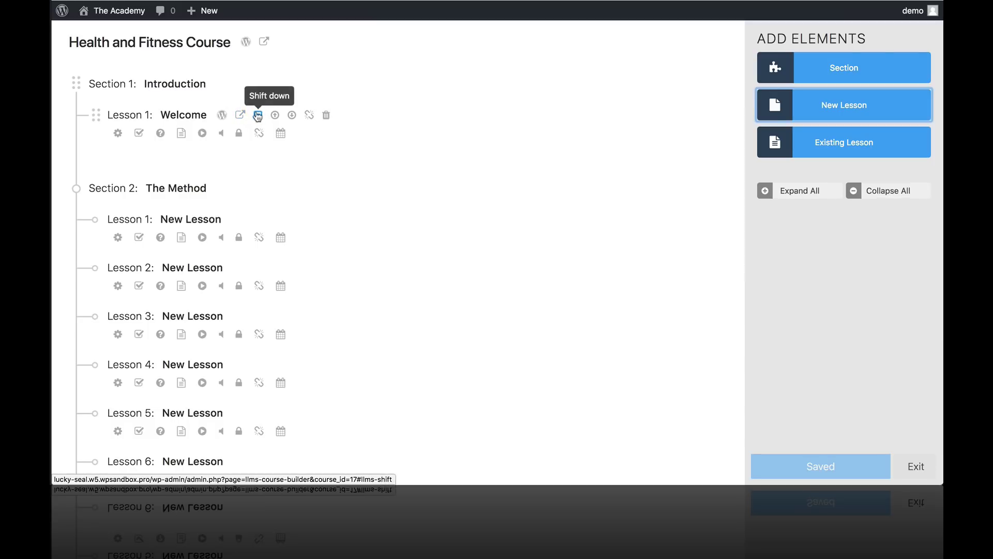
mouse_move(95, 115)
left_mouse_down()
mouse_move(97, 215)
mouse_move(95, 117)
left_mouse_up()
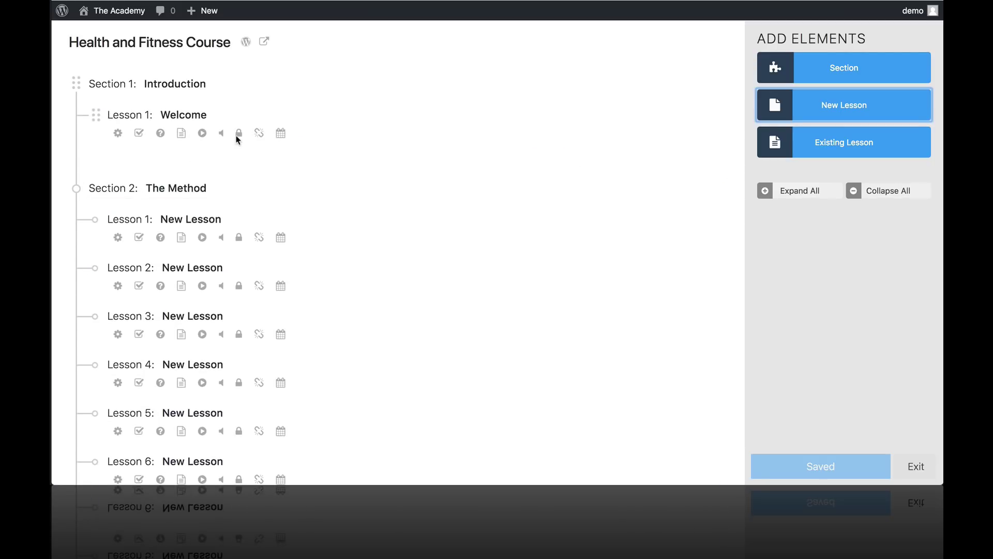
mouse_move(217, 115)
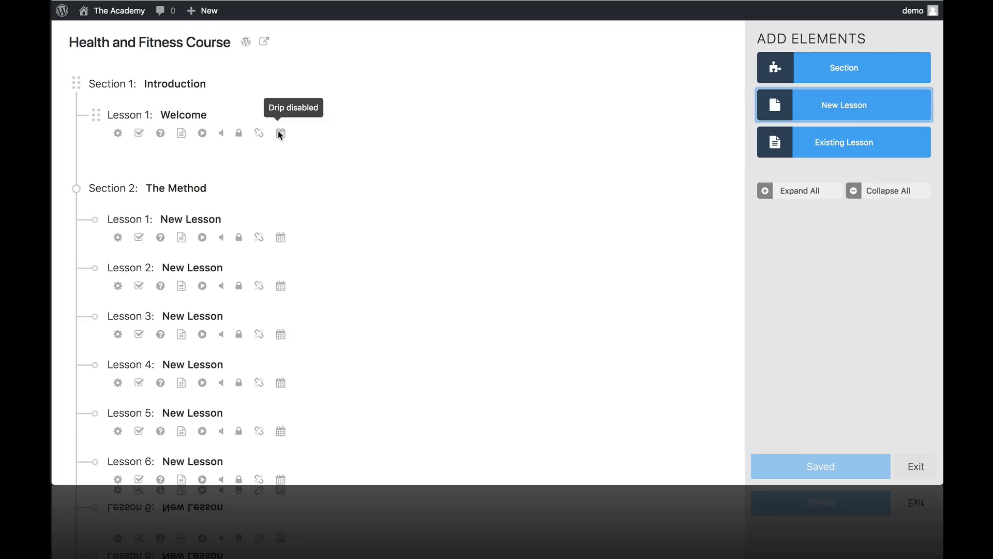
mouse_move(219, 115)
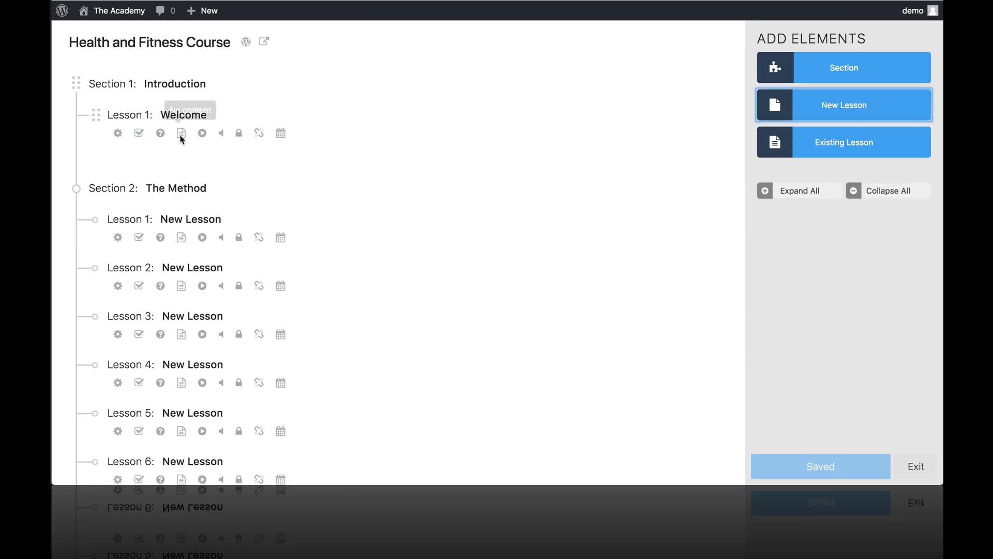
scroll(235, 235, "down", 3)
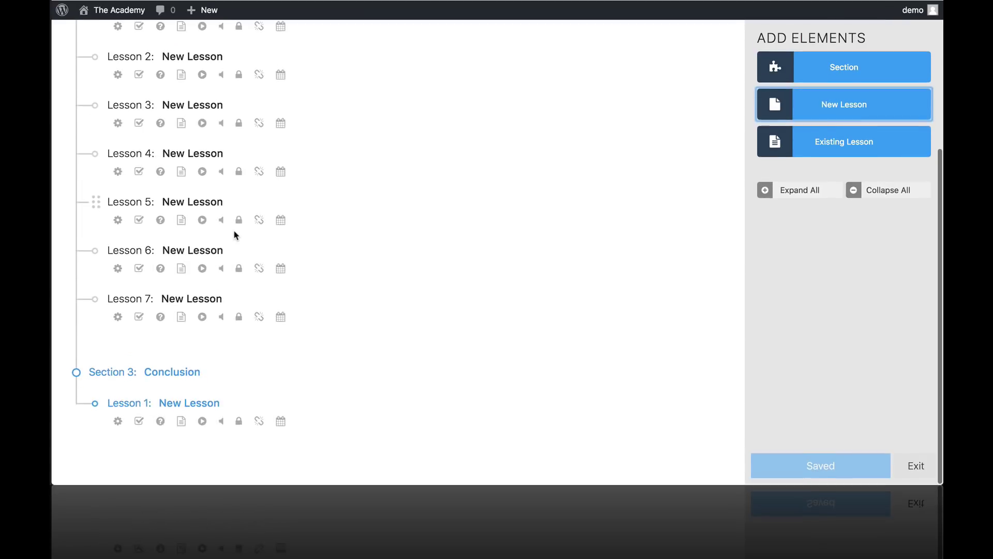
scroll(236, 235, "up", 5)
scroll(236, 235, "down", 1)
scroll(235, 234, "up", 2)
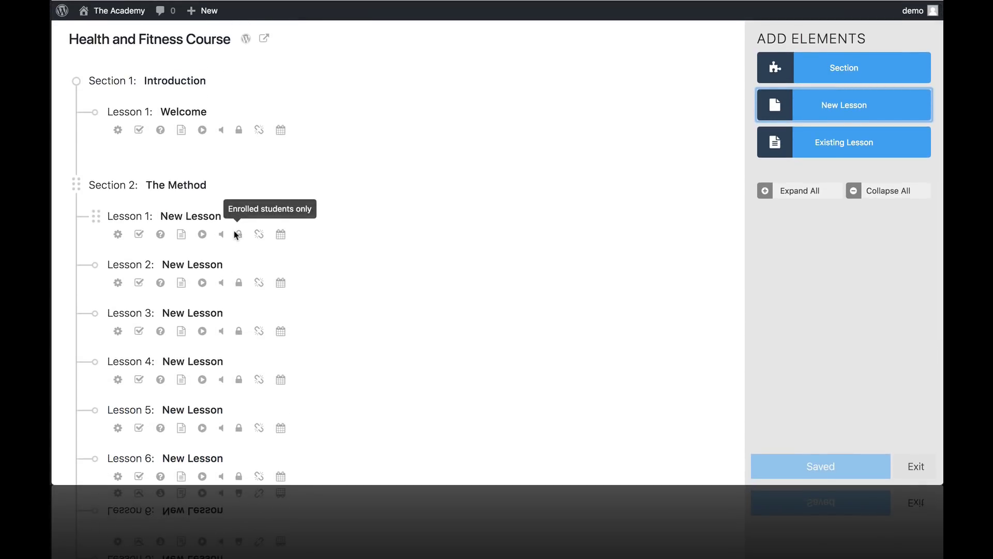
scroll(235, 234, "up", 1)
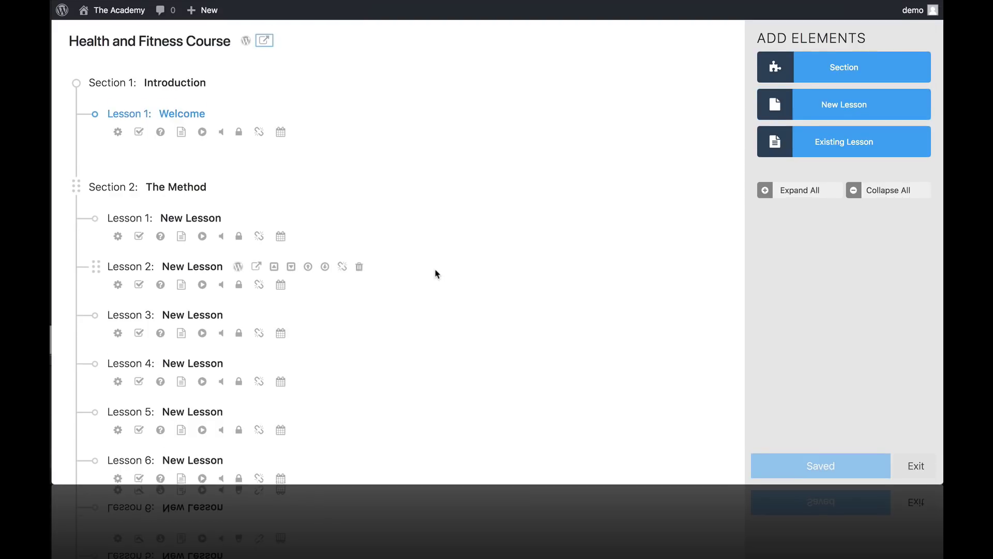
scroll(434, 272, "down", 2)
scroll(435, 272, "up", 2)
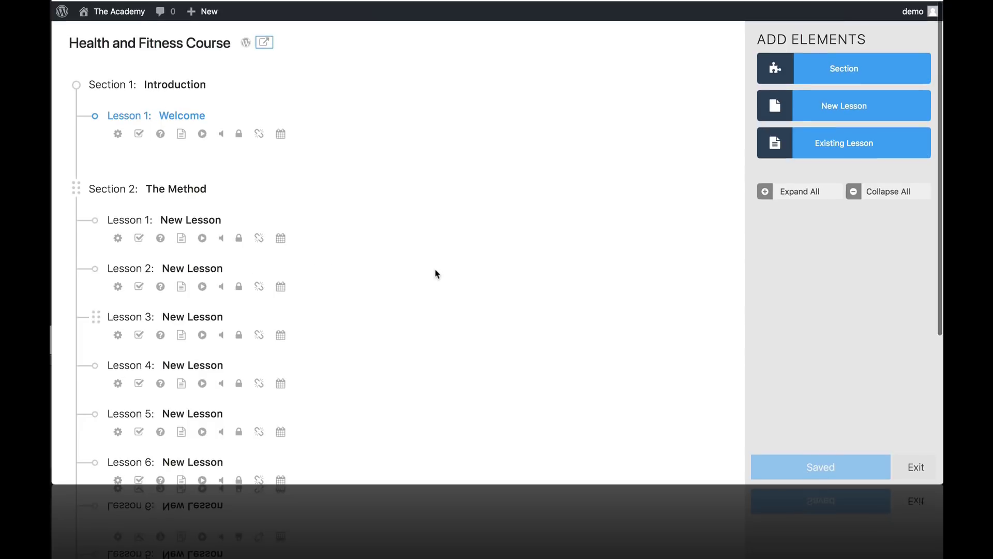
Step: Open the Health and Fitness Course's public page and scroll through its sections and lessons
left_click(264, 44)
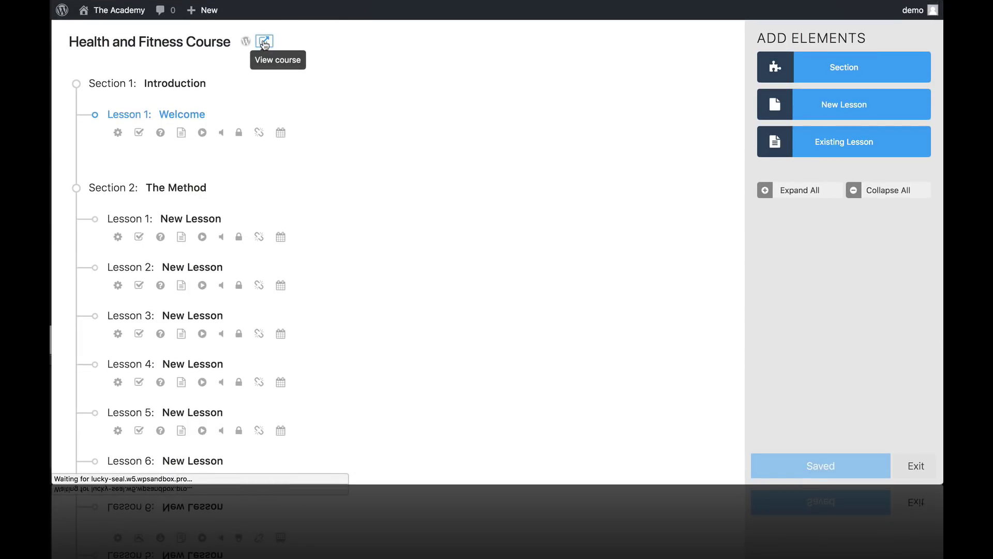
scroll(362, 207, "down", 5)
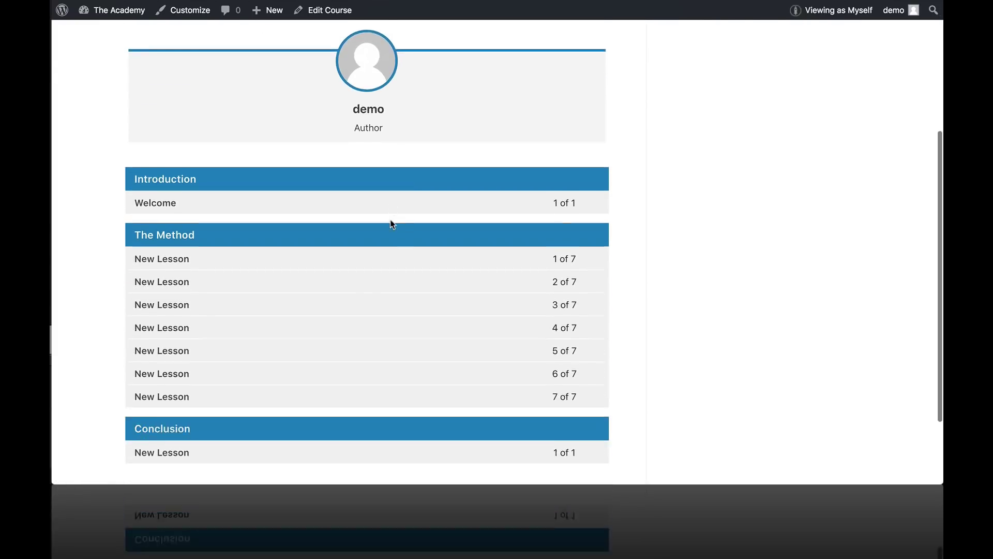
scroll(390, 222, "up", 4)
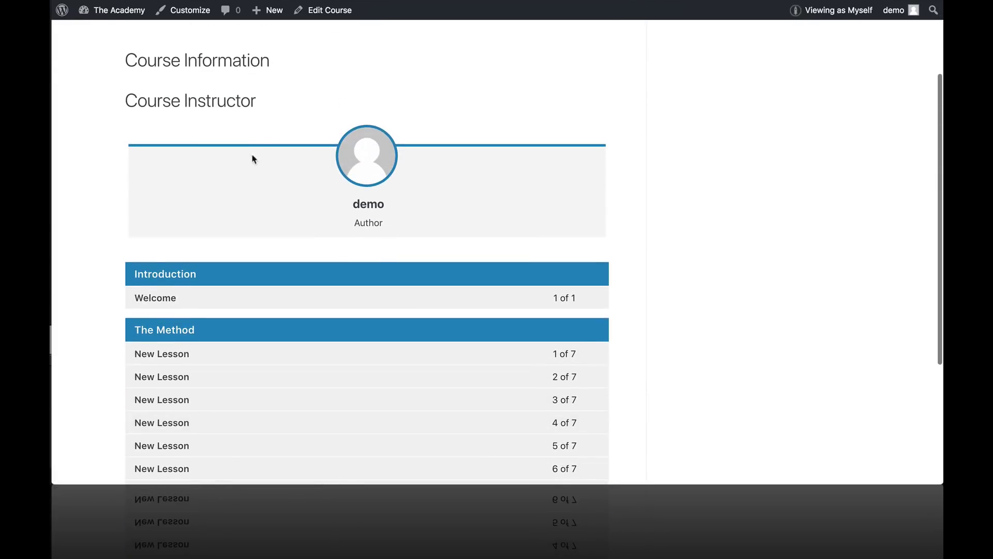
scroll(235, 448, "up", 2)
scroll(235, 439, "down", 5)
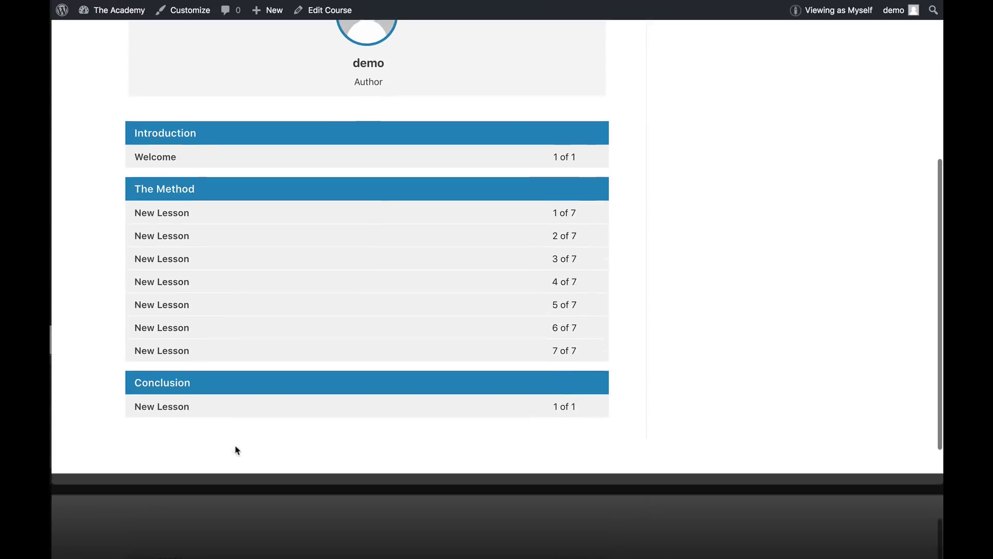
scroll(308, 255, "down", 2)
scroll(311, 256, "up", 5)
scroll(311, 257, "up", 2)
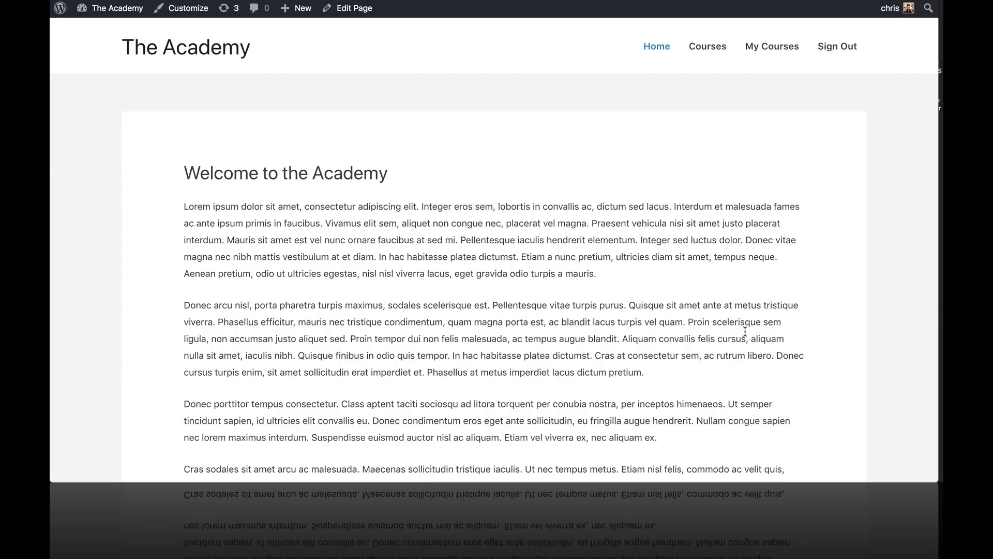
scroll(745, 331, "down", 3)
Step: From the Courses catalog, open the Health and Fitness Course and then its Welcome lesson
scroll(745, 331, "up", 1)
scroll(745, 331, "up", 2)
left_click(702, 48)
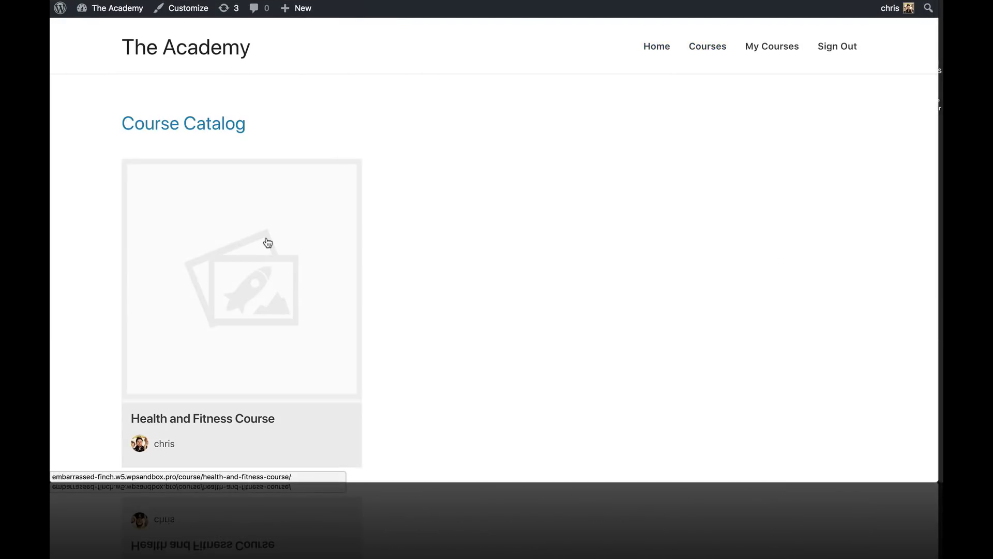
left_click(267, 243)
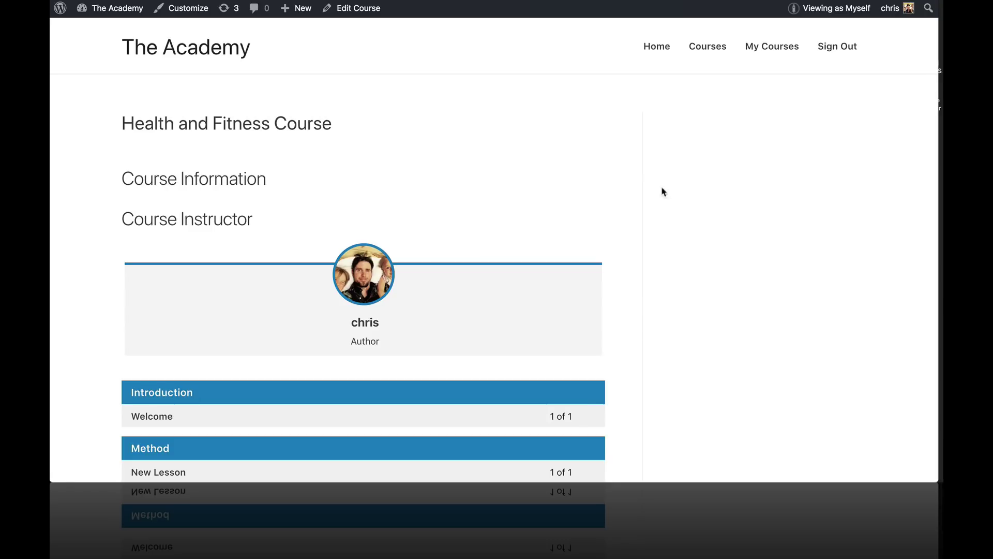
scroll(597, 305, "down", 3)
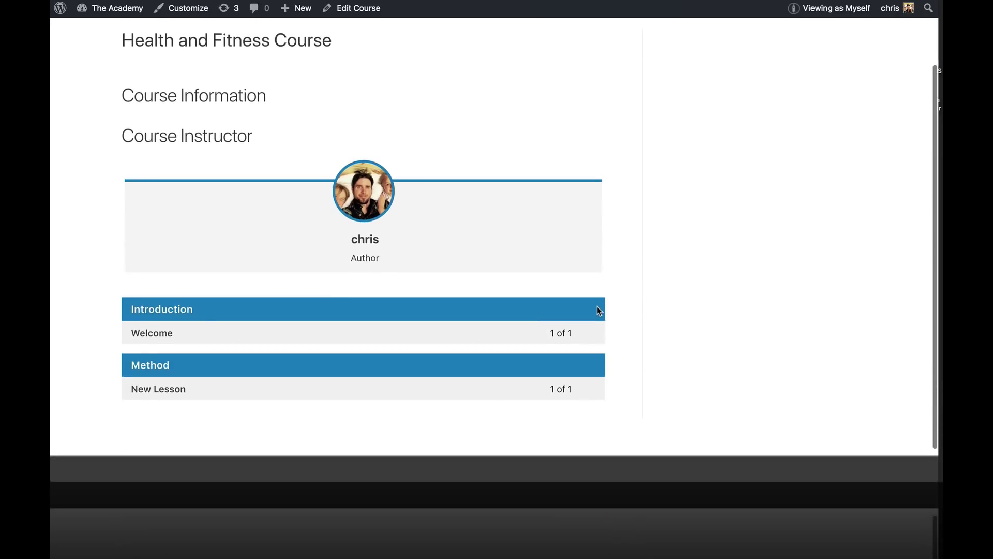
left_click(144, 339)
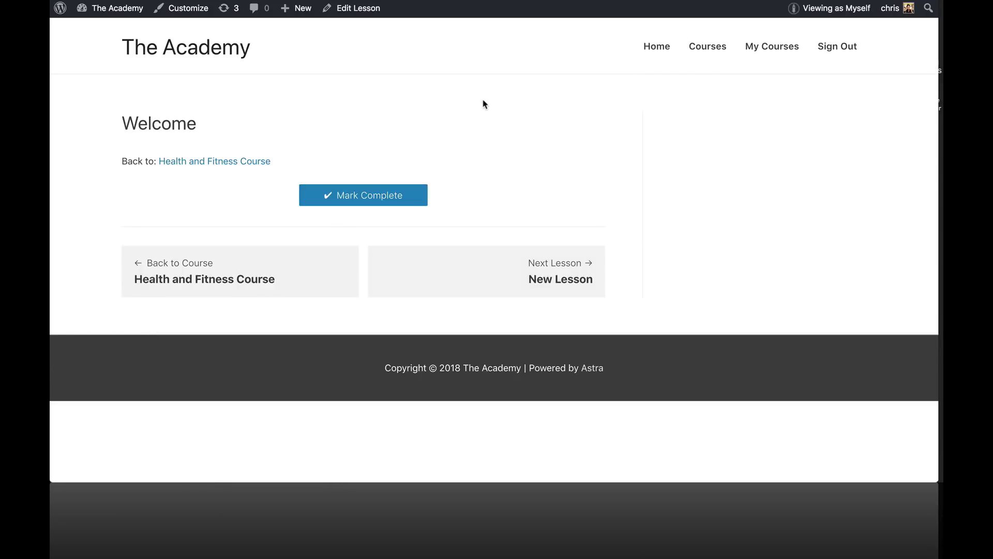
Step: In Appearance > Widgets, add a Course Progress widget titled 'Progress' to the Course Sidebar
mouse_move(88, 9)
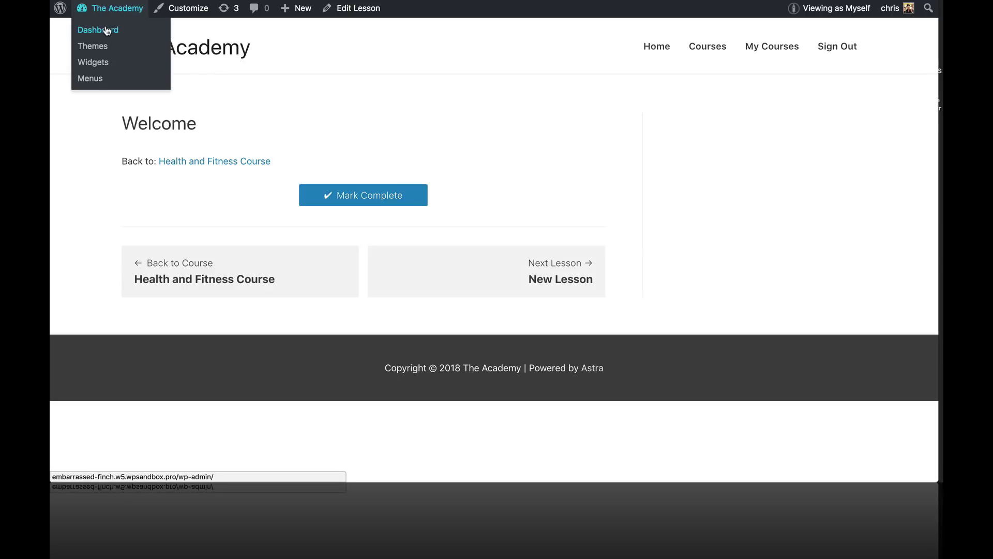
left_click(106, 31)
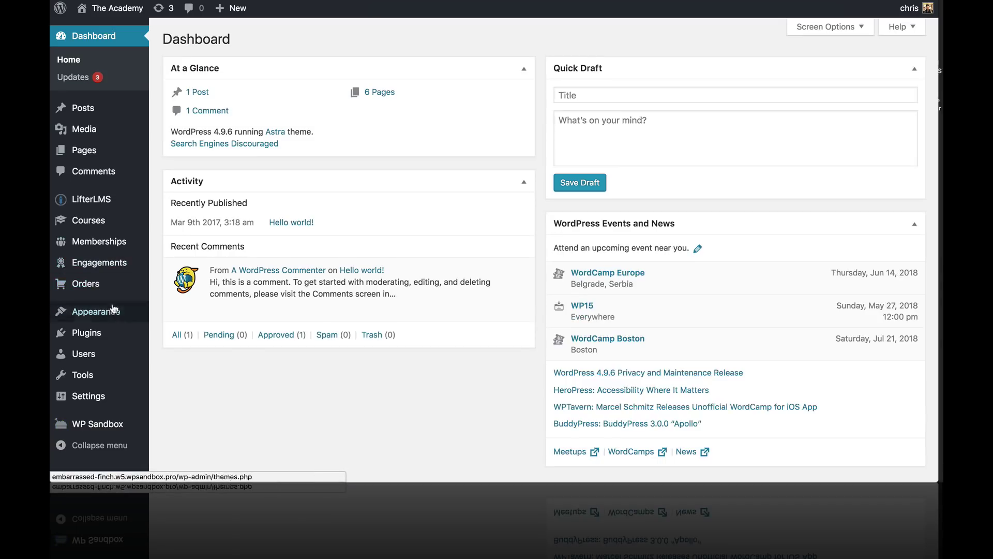
mouse_move(114, 310)
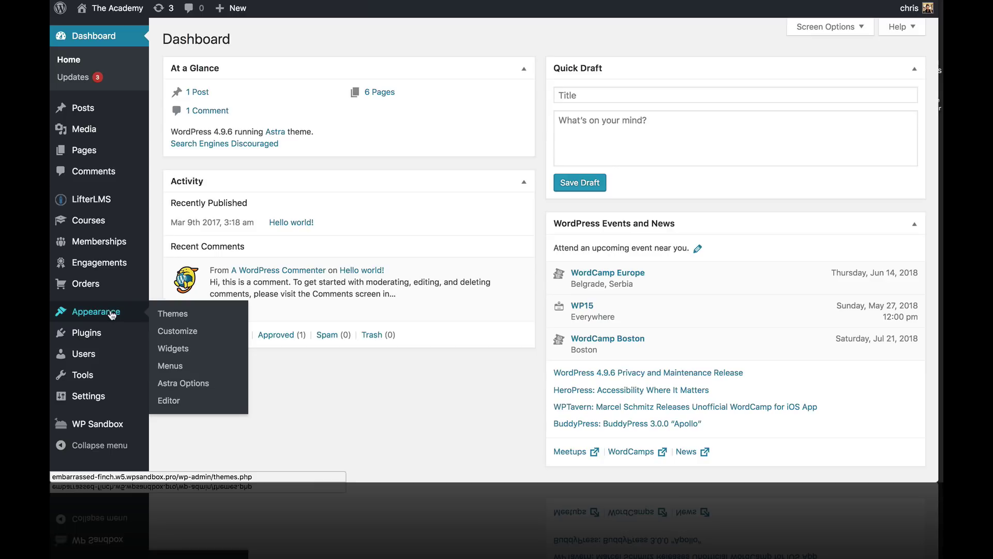
left_click(169, 347)
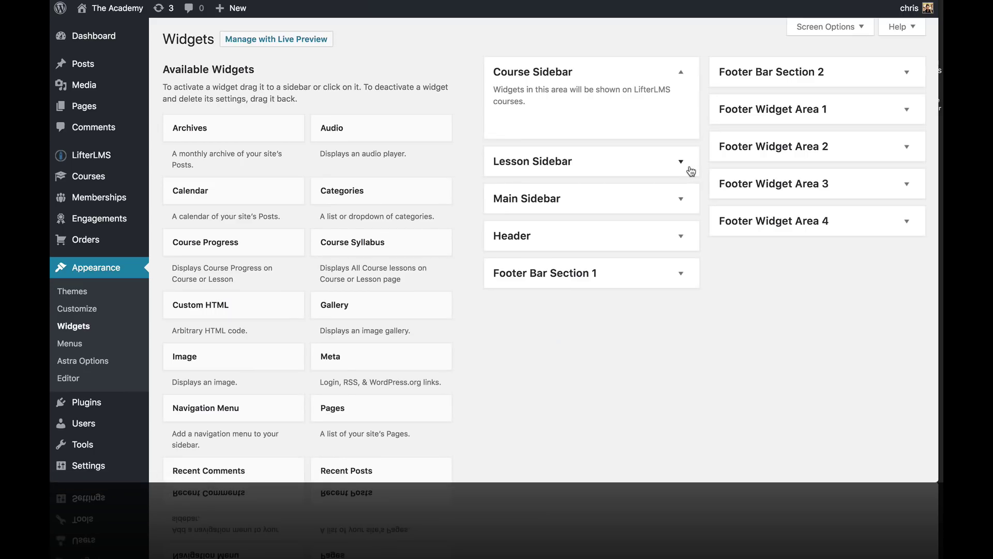
left_click(687, 167)
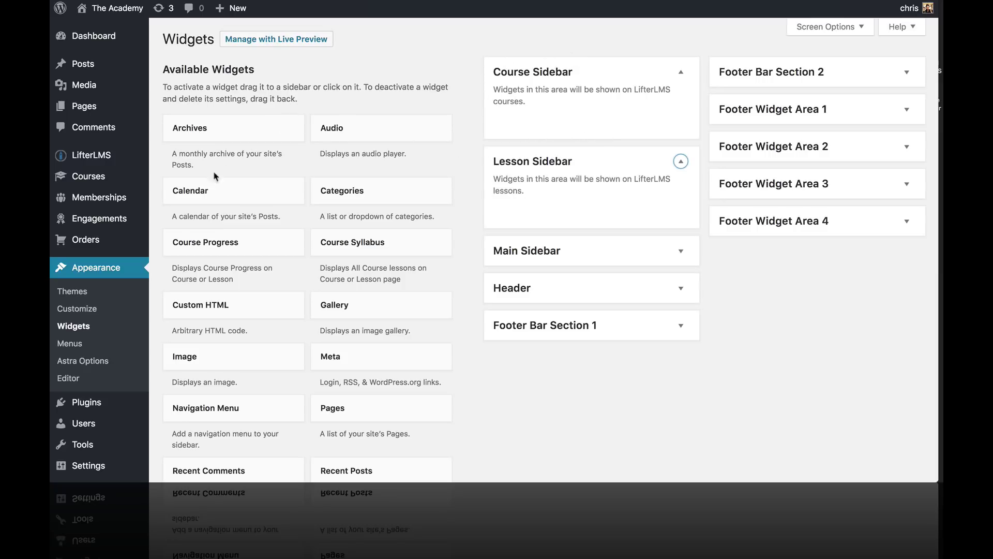
left_click_drag(194, 253, 507, 117)
left_click(530, 173)
type("P")
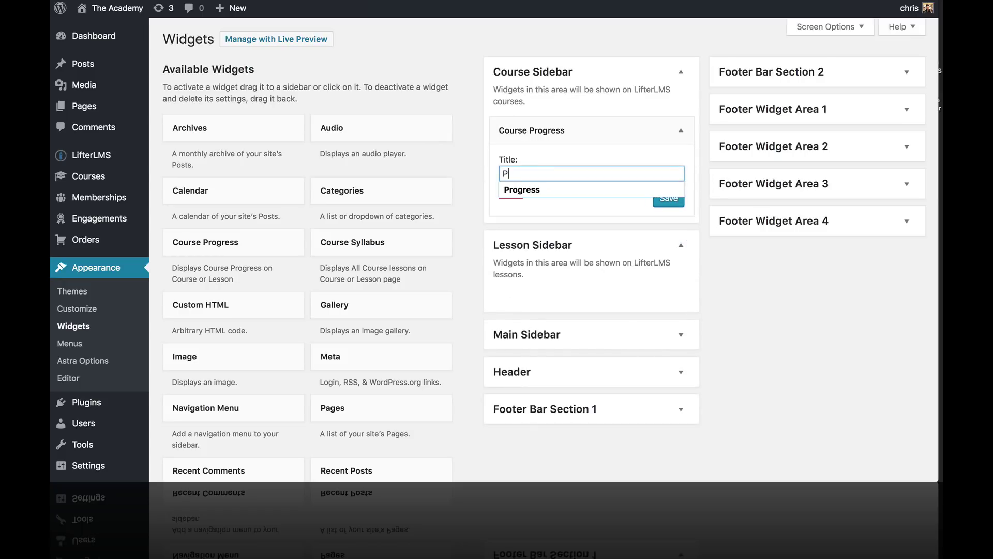
type("rogress")
left_click(665, 201)
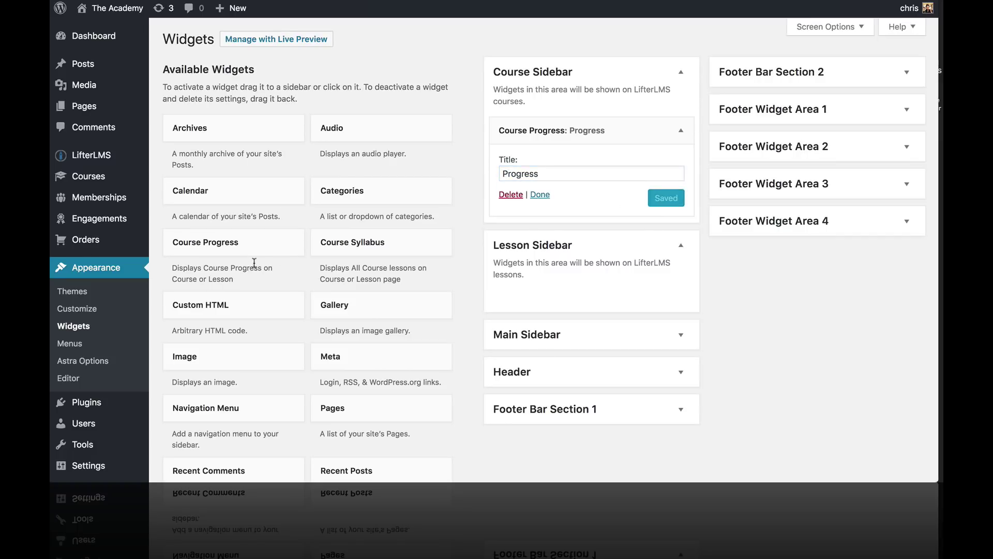
Step: Add a Course Syllabus titled 'Lessons' to the Course Sidebar and Course Progress to the Lesson Sidebar
left_click_drag(381, 250, 566, 224)
left_click(538, 279)
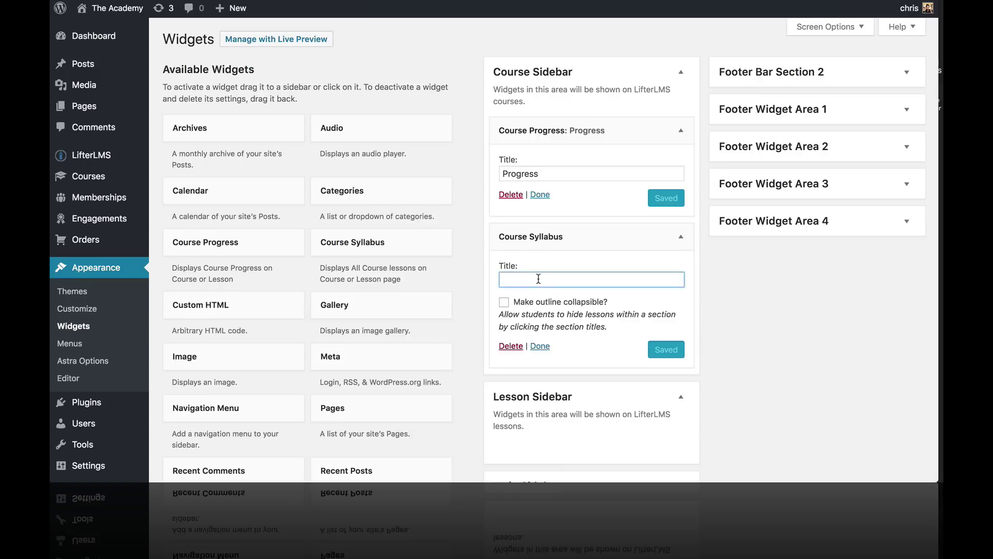
type("Lessons")
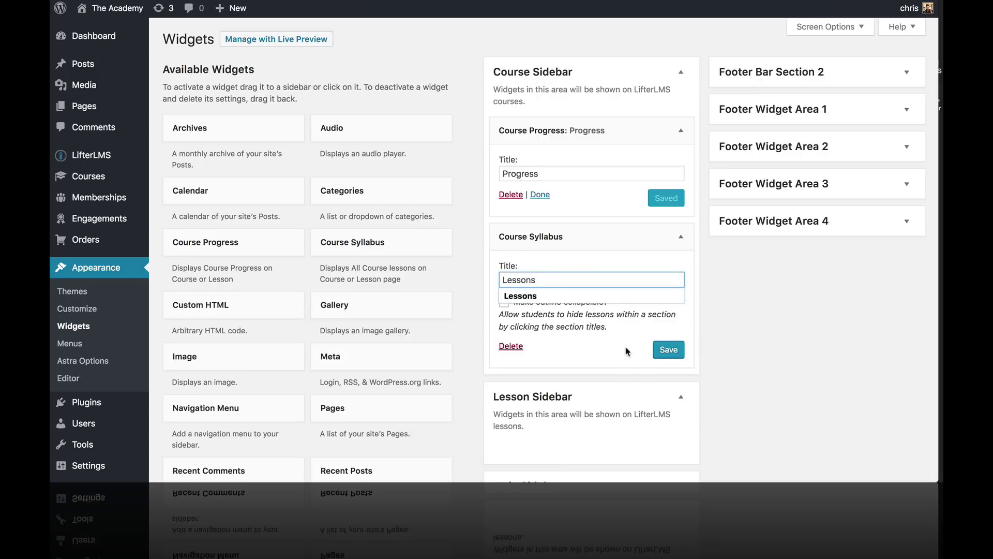
left_click(666, 350)
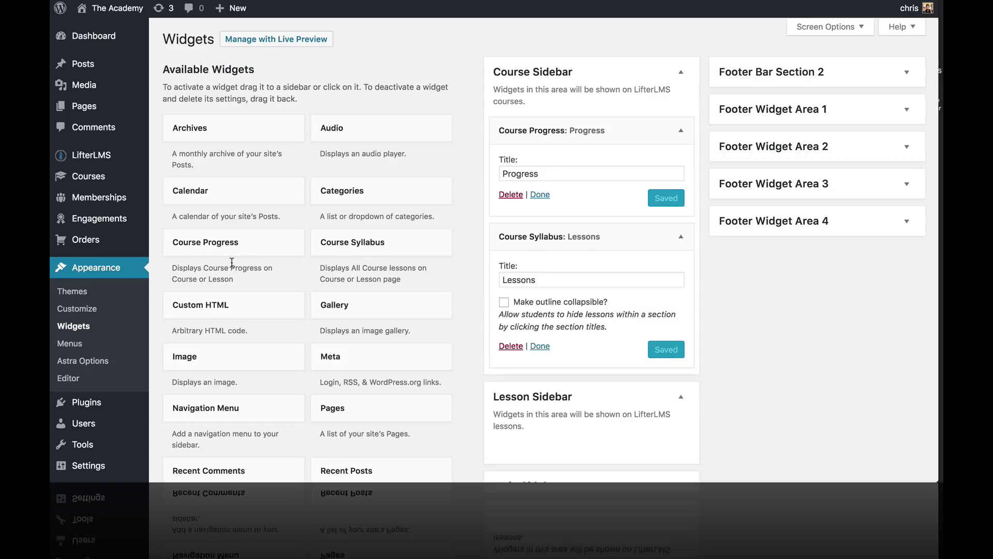
left_click_drag(210, 244, 505, 487)
scroll(512, 414, "down", 5)
Step: Title the Lesson Sidebar's Course Progress widget 'Progress' and save it
left_click(523, 278)
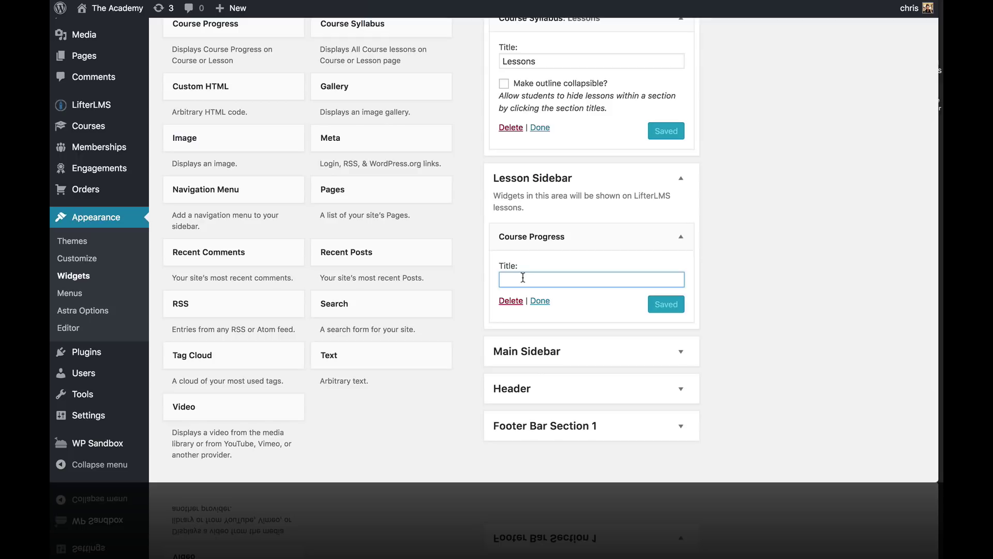
type("Progres")
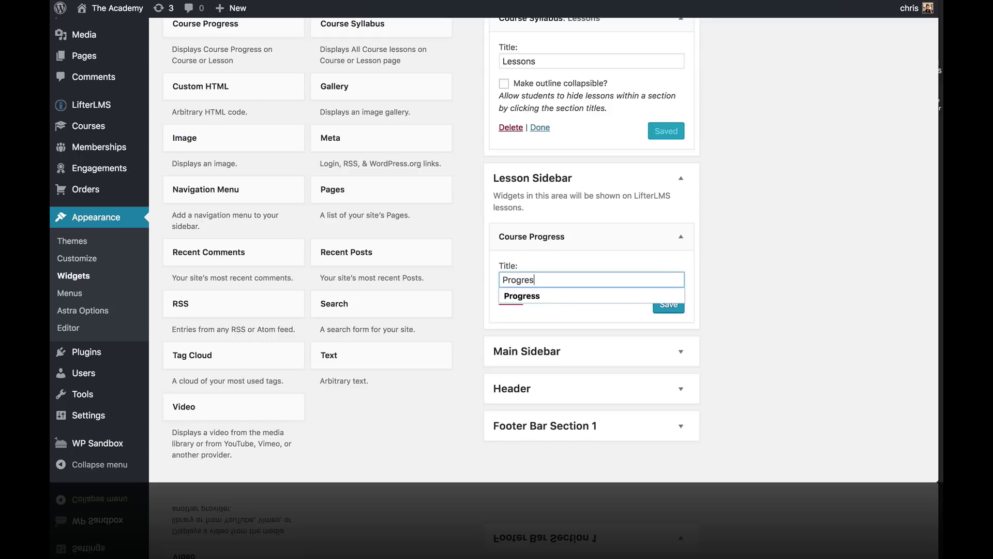
type("s")
left_click(667, 306)
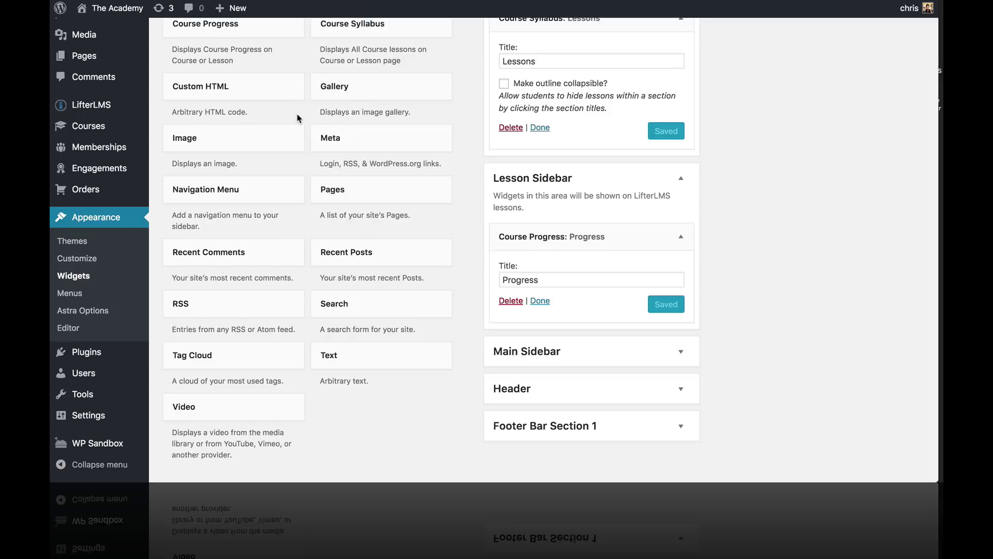
Step: Add a Course Syllabus titled 'Lessons' to the Lesson Sidebar with collapsible outline and toggles
scroll(297, 119, "up", 1)
left_click_drag(348, 48, 533, 357)
left_click(551, 405)
type("Lessons")
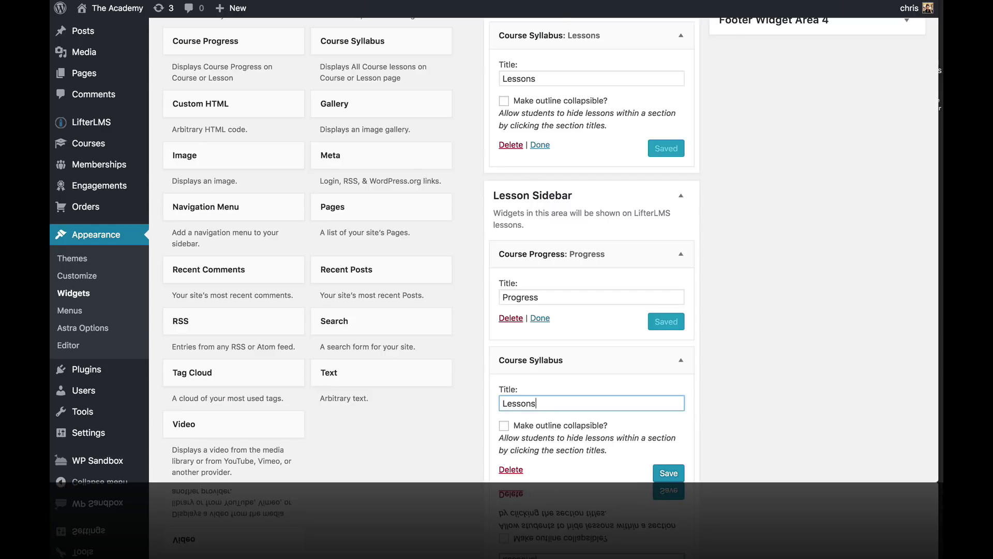
scroll(510, 343, "down", 5)
left_click(504, 302)
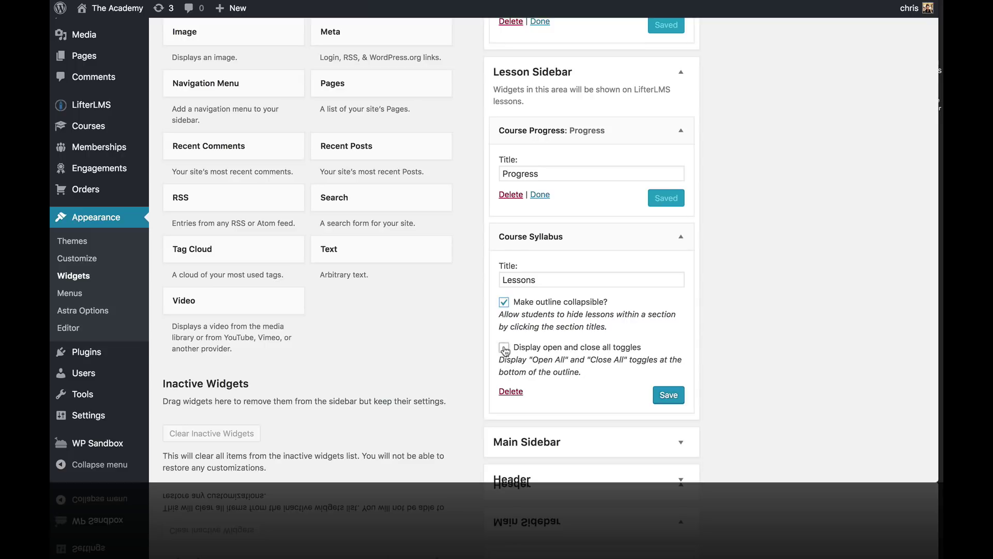
left_click(670, 394)
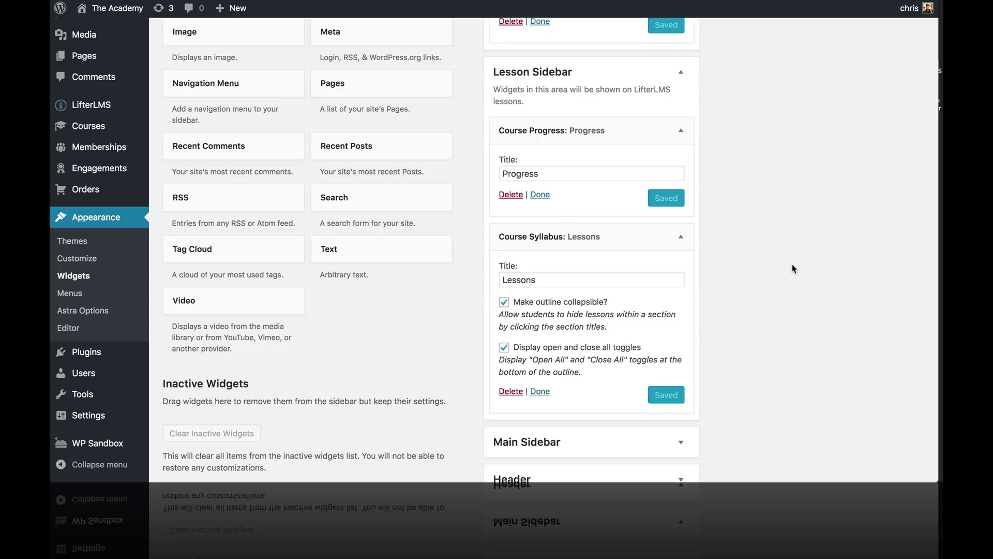
scroll(794, 268, "up", 6)
Step: Visit the live site, open the Health and Fitness Course and its Welcome lesson to check the sidebar widgets
left_click(110, 8)
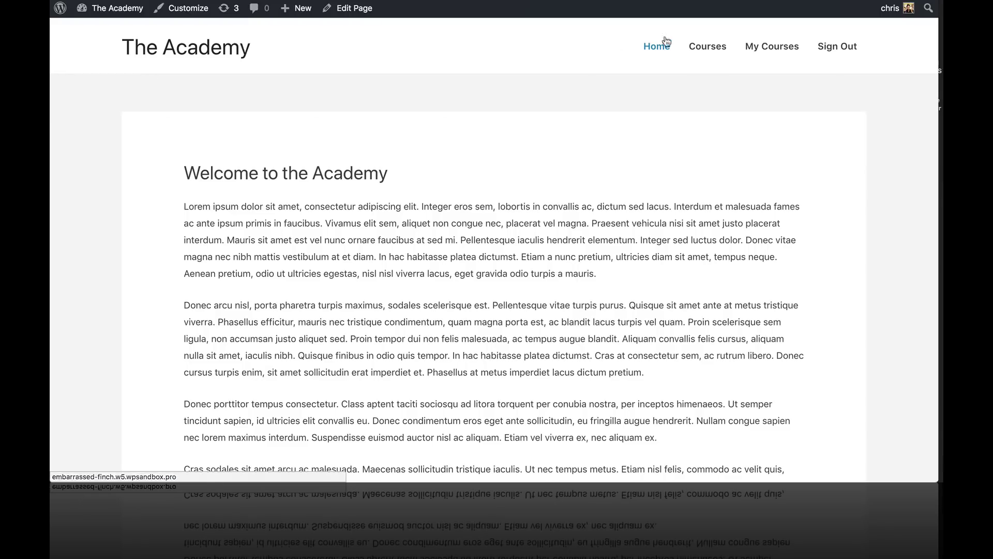
left_click(704, 52)
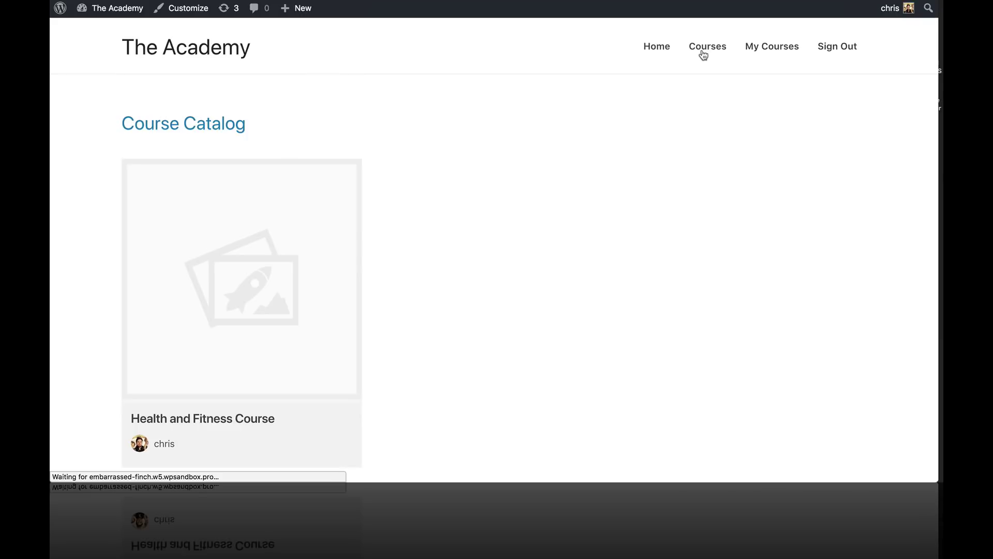
left_click(288, 225)
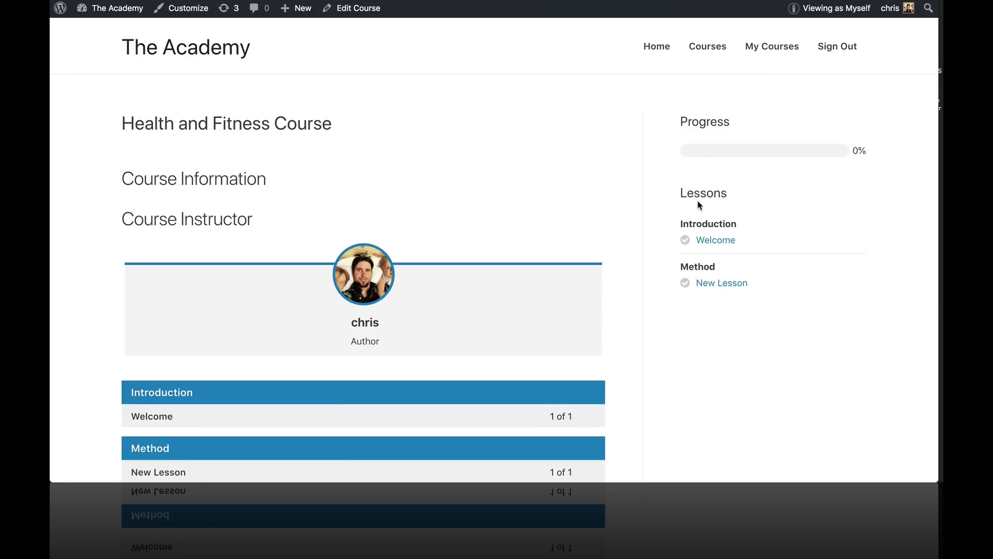
scroll(698, 203, "down", 2)
left_click(330, 365)
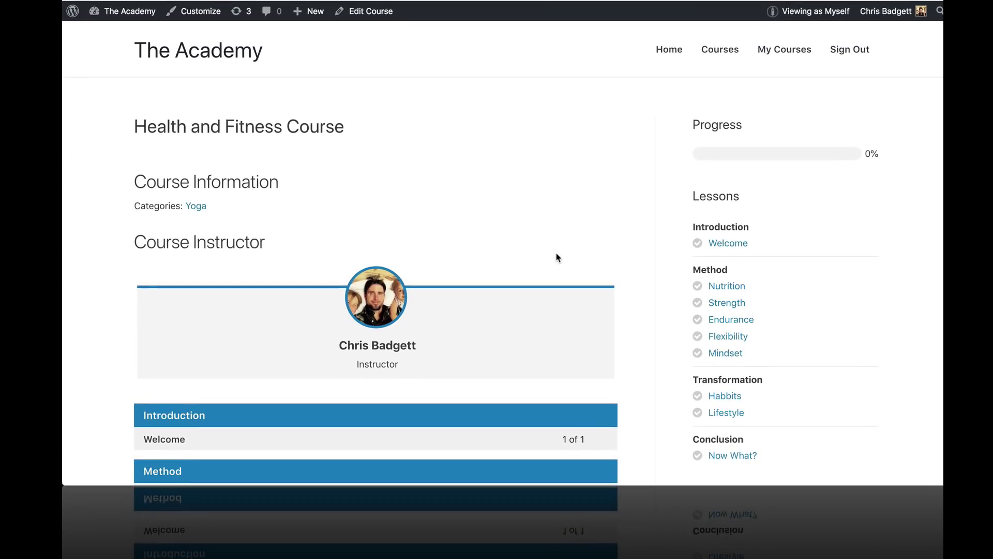
scroll(556, 257, "down", 4)
scroll(557, 257, "up", 4)
Step: Set Yoga-Pose.jpg as the Health and Fitness Course's featured image and update the course
left_click(371, 12)
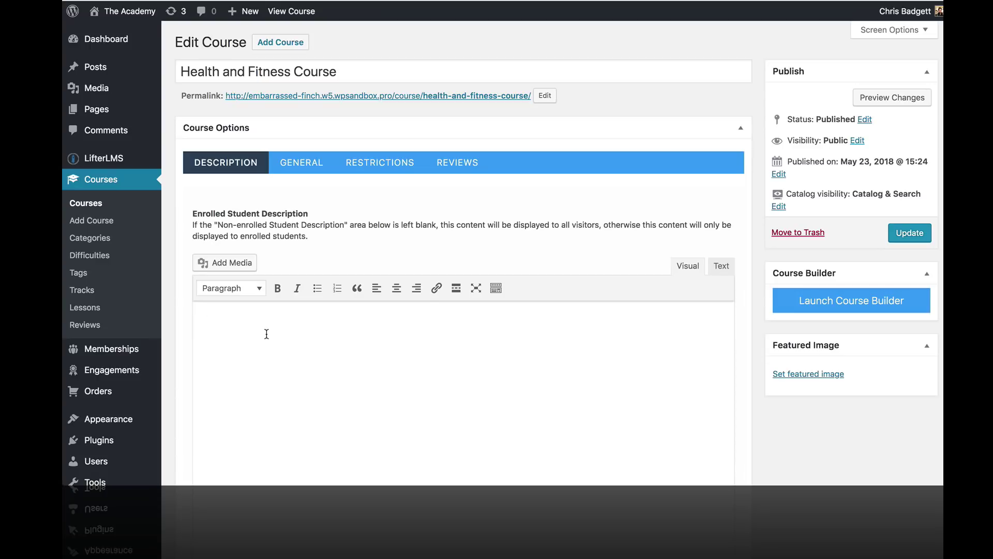
scroll(266, 334, "down", 5)
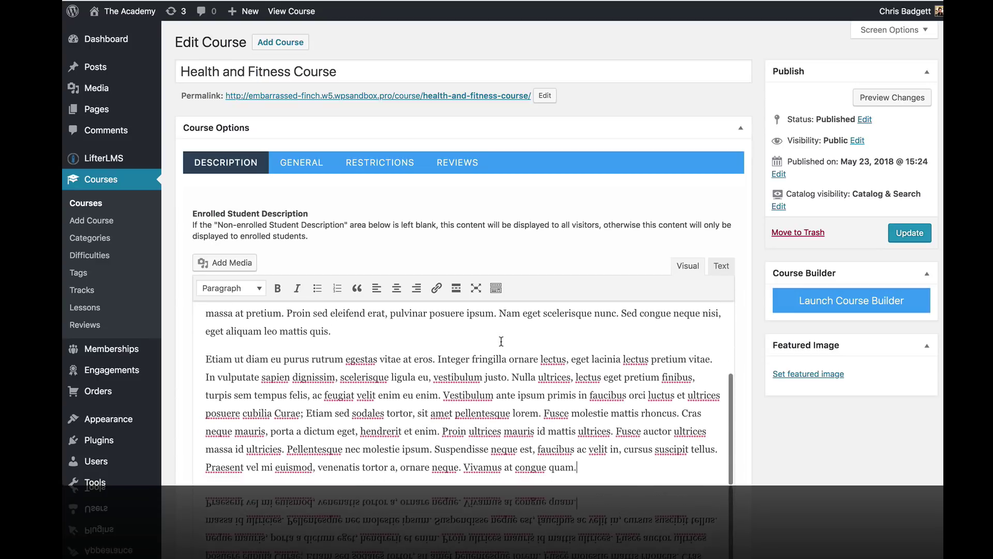
scroll(501, 352, "up", 3)
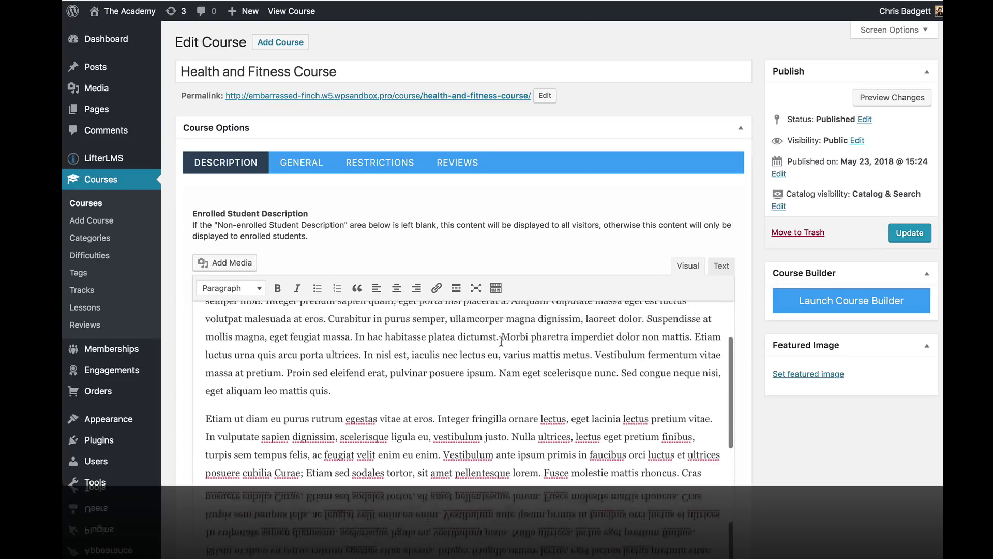
left_click(806, 379)
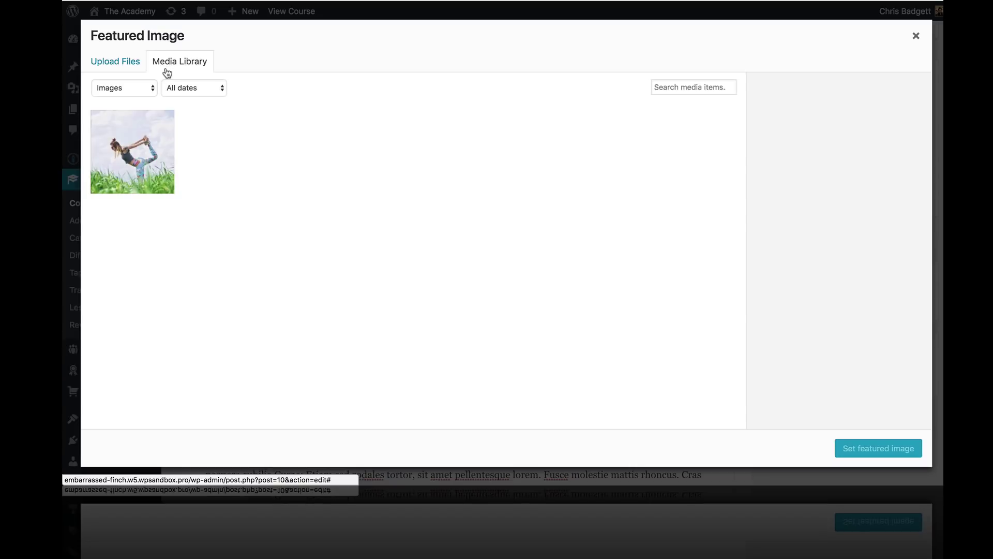
left_click(149, 149)
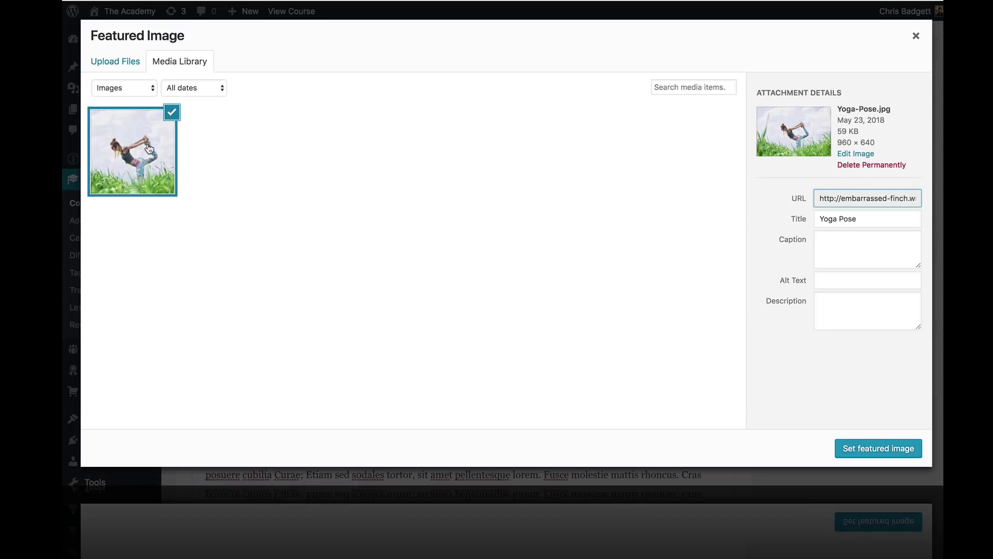
left_click(873, 457)
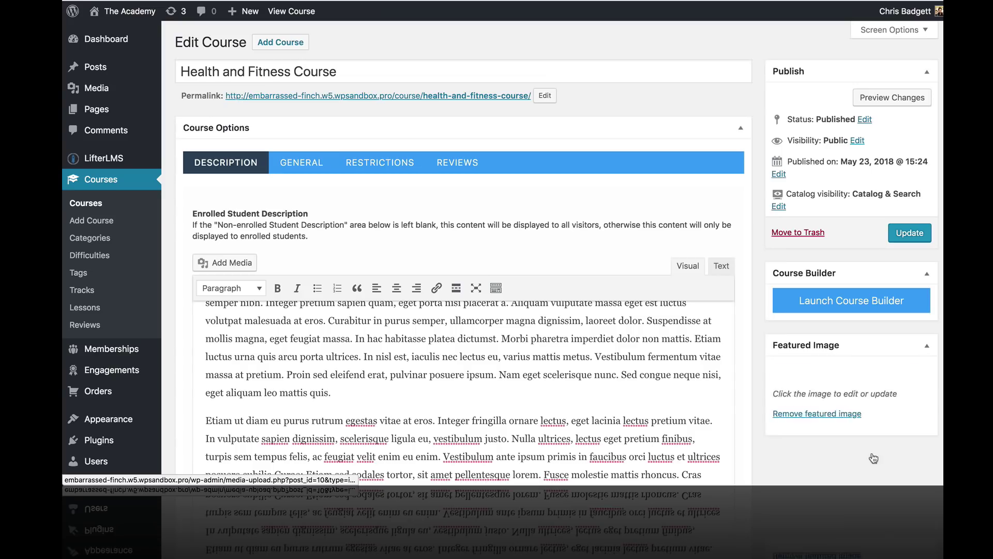
left_click(914, 232)
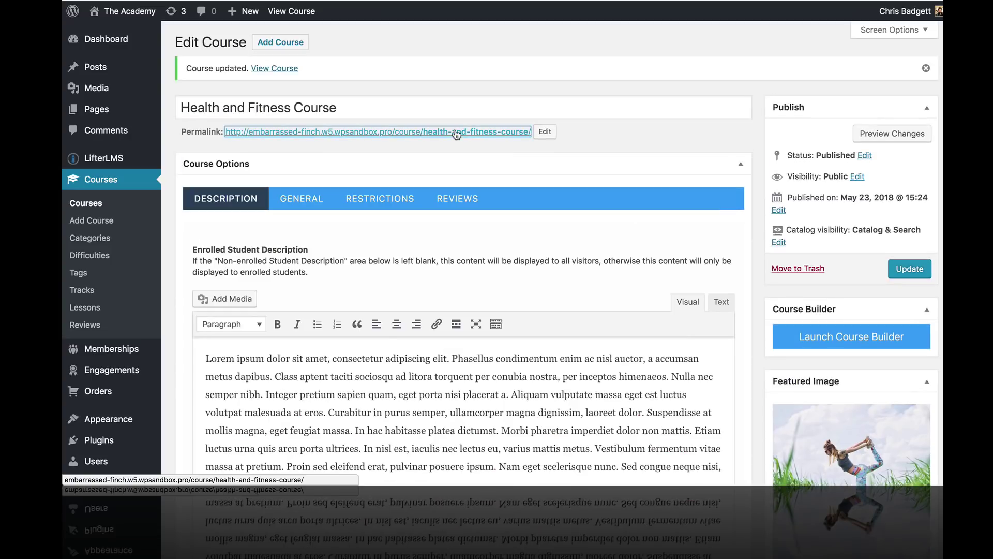
Step: View the course's public page, then reach it again through the Courses catalog
left_click(457, 133)
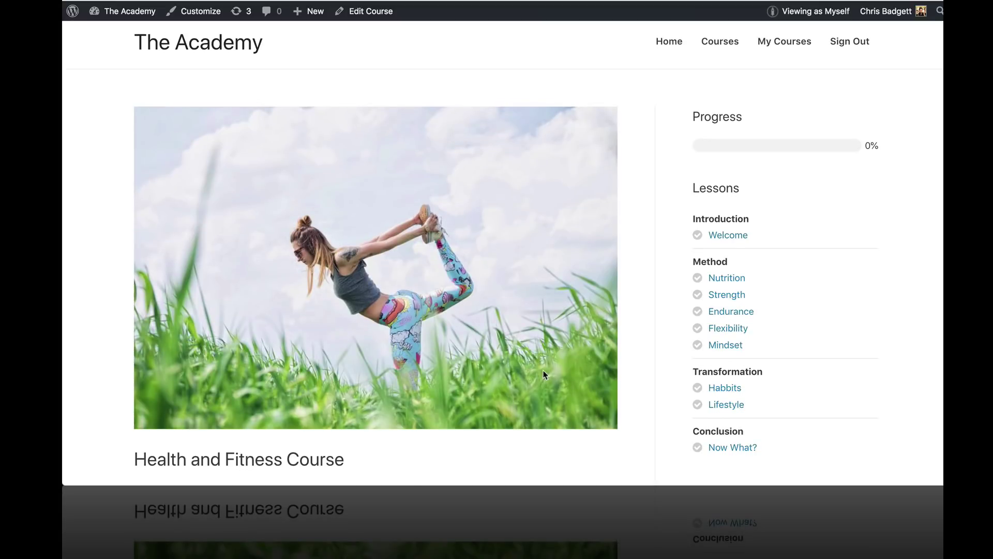
scroll(544, 373, "down", 8)
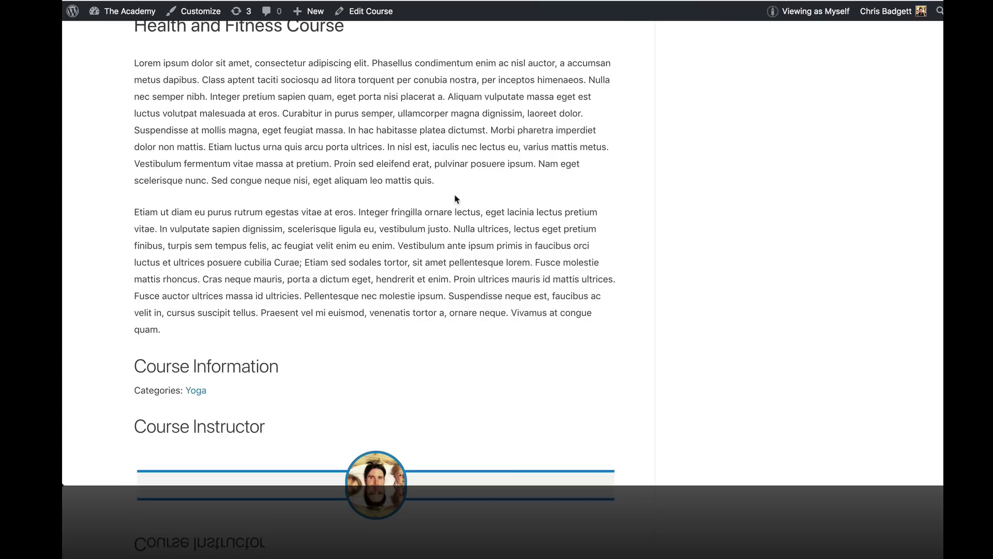
scroll(488, 379, "down", 10)
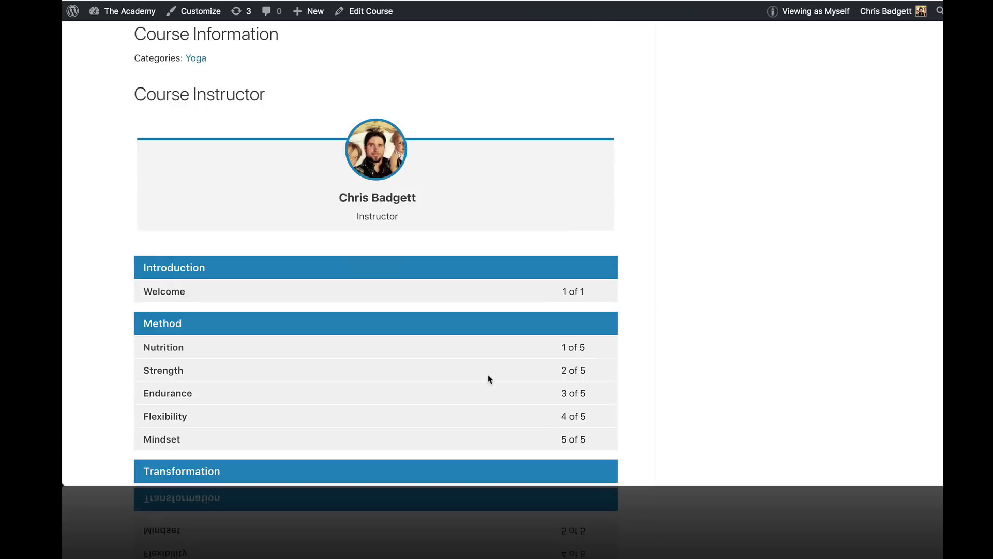
scroll(489, 378, "up", 18)
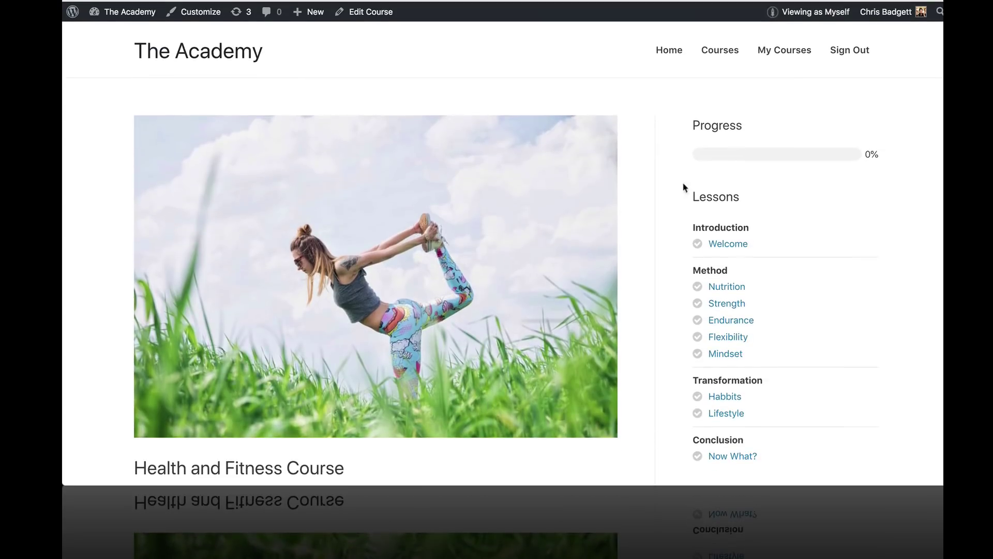
left_click(720, 53)
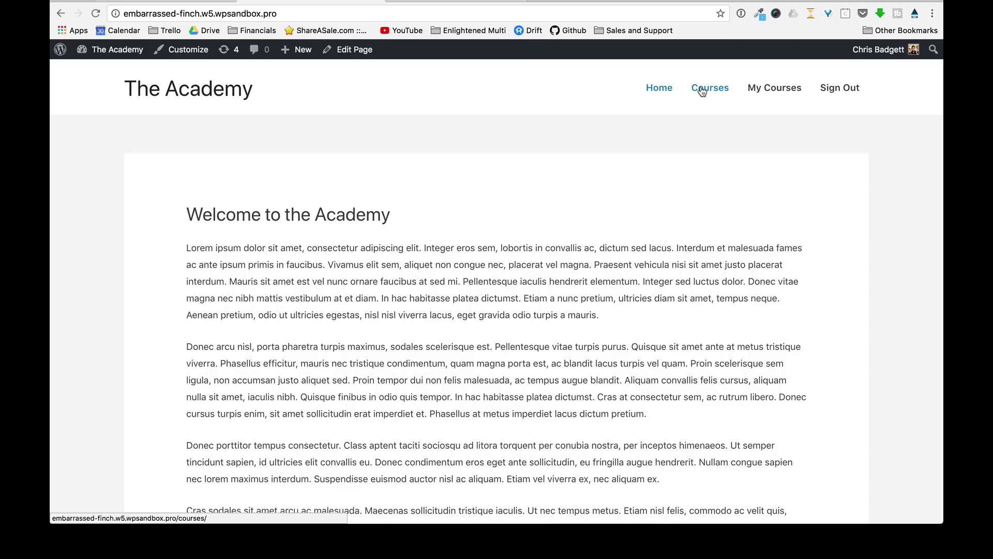
left_click(702, 91)
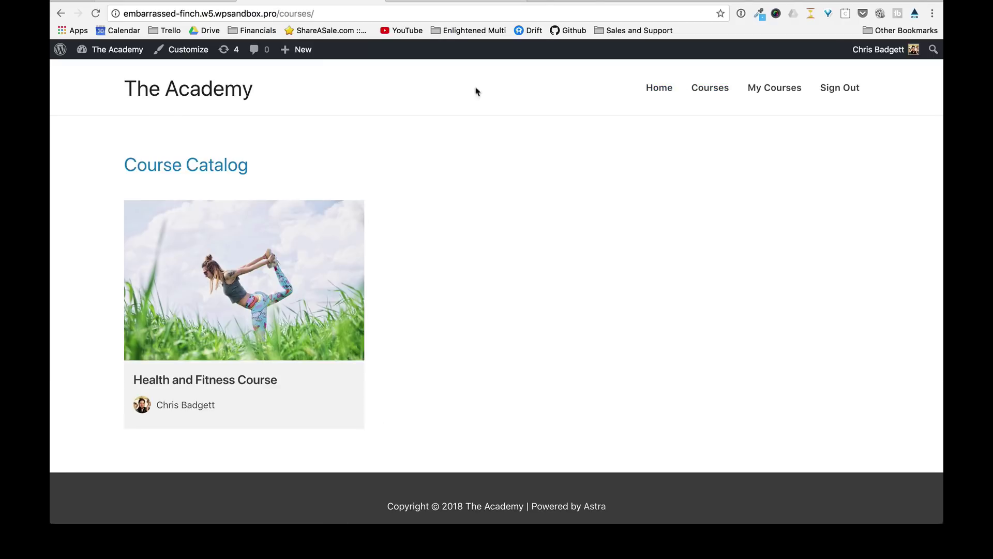
left_click(282, 302)
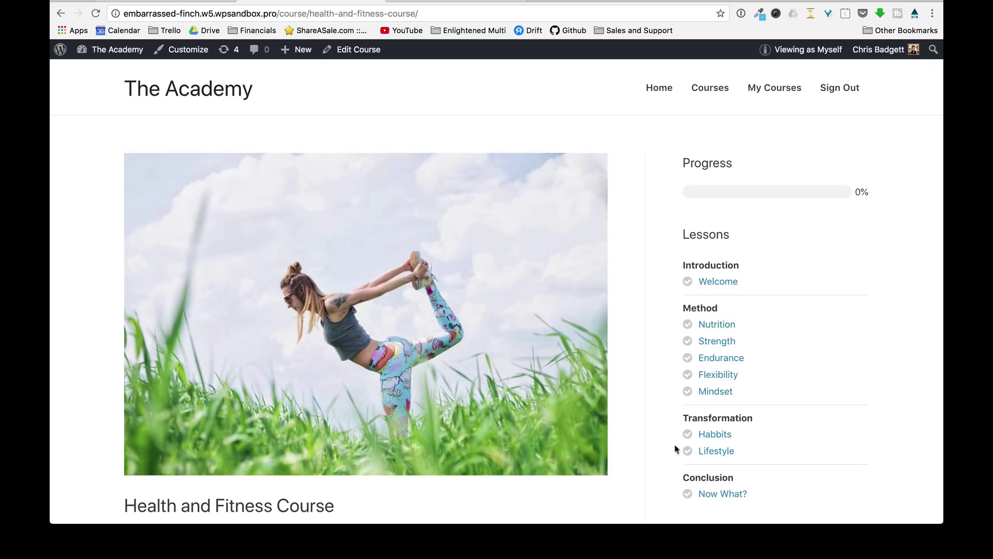
scroll(698, 450, "down", 3)
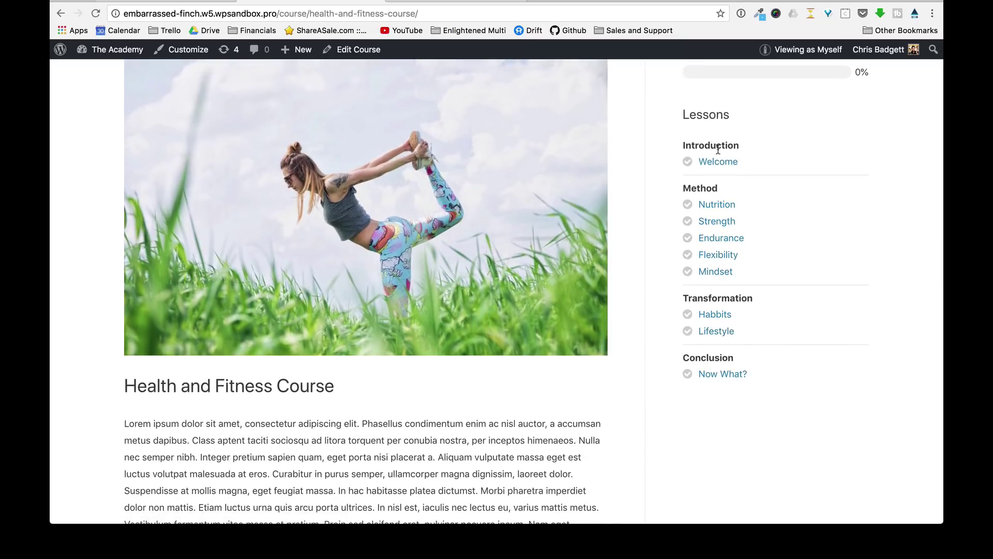
scroll(755, 243, "up", 3)
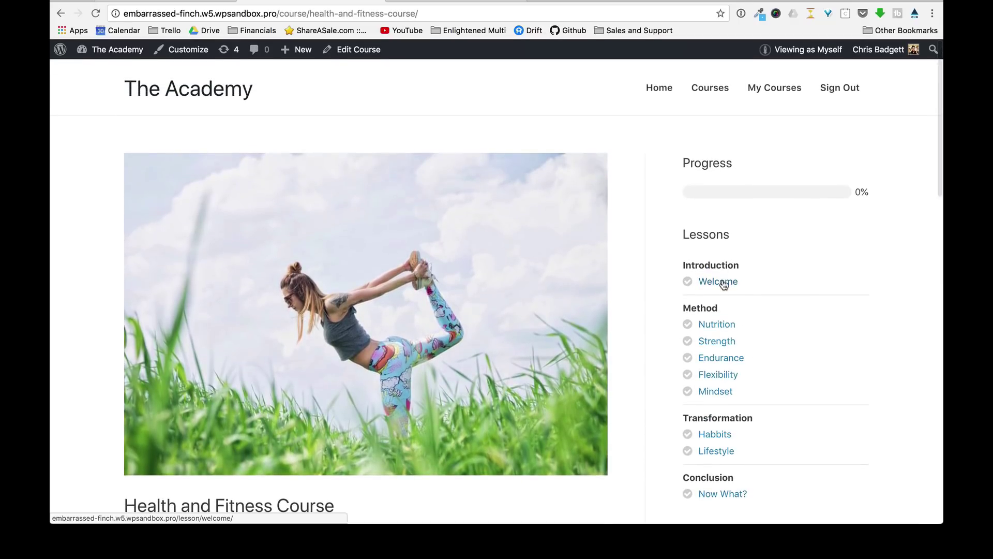
Step: Open the Welcome lesson in the editor and bring up the Wistia video page
left_click(723, 284)
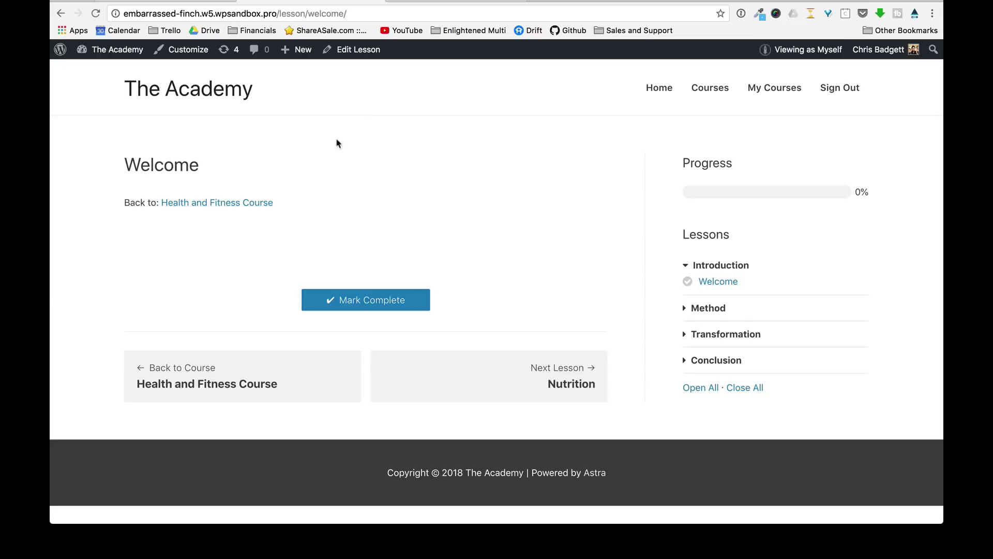
left_click(372, 51)
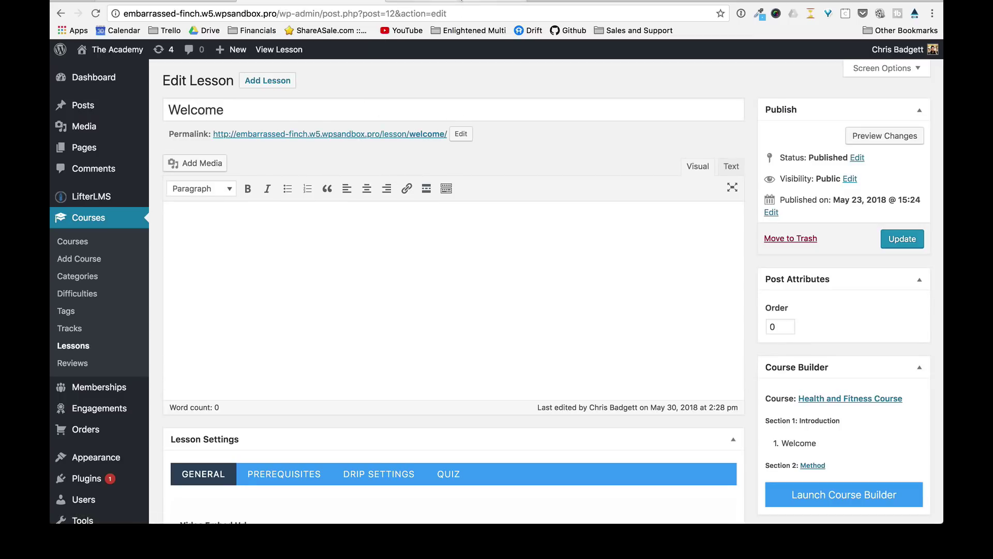
key("ctrl+Tab")
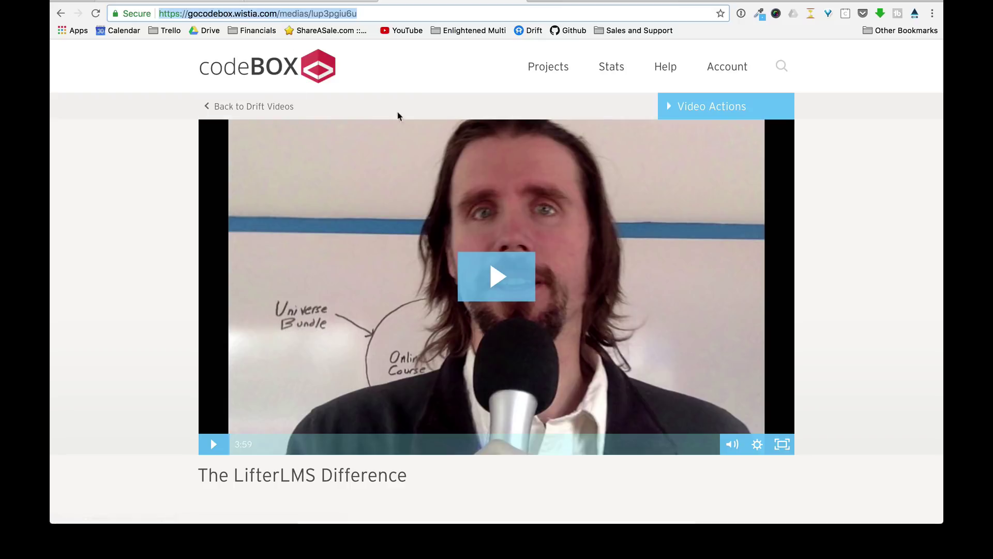
Step: Paste the Wistia video URL into the Welcome lesson and update it
left_click(297, 3)
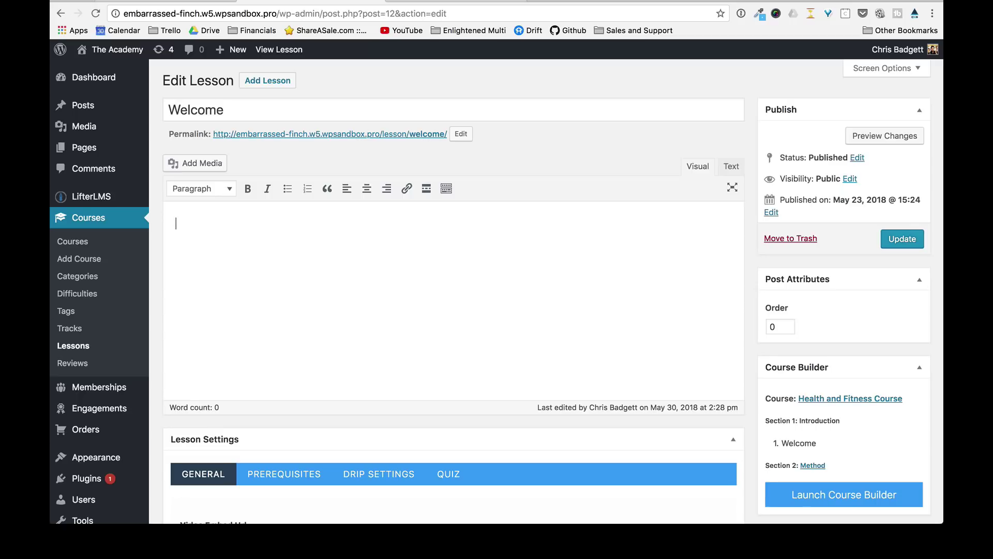
type("https://gocodebox.wistia.com/medias/lup3pgiu6u")
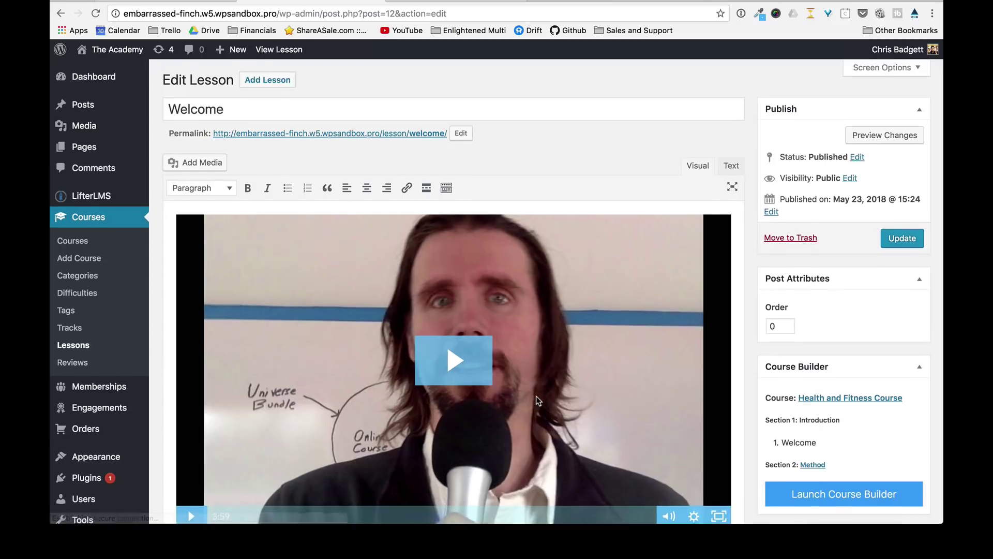
scroll(535, 396, "down", 3)
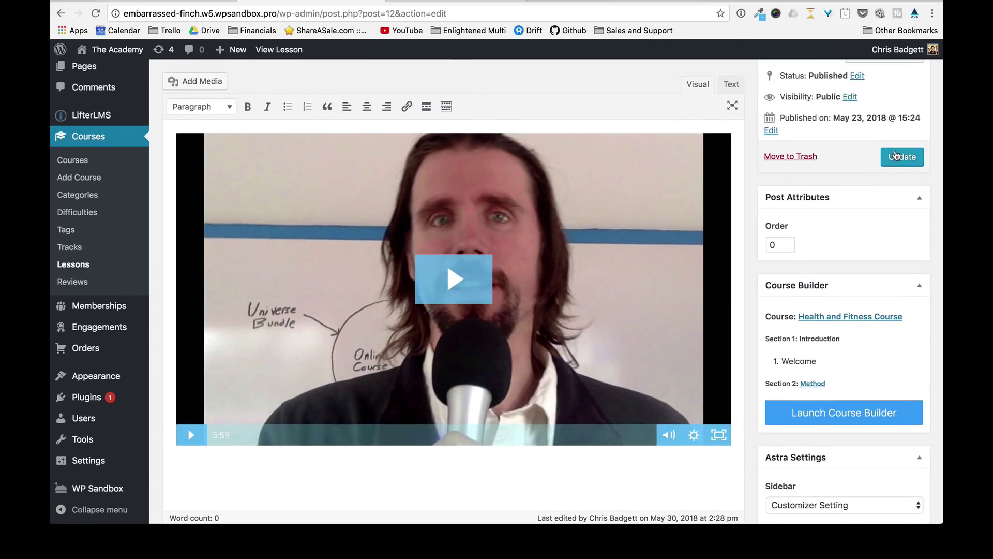
left_click(898, 156)
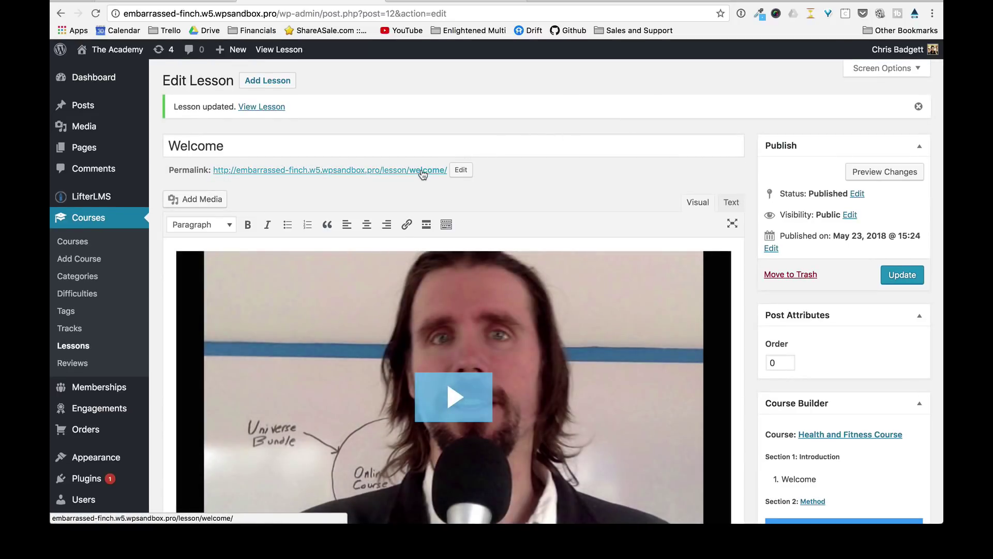
Step: View the Welcome lesson on the site to confirm the embedded video
left_click(423, 175)
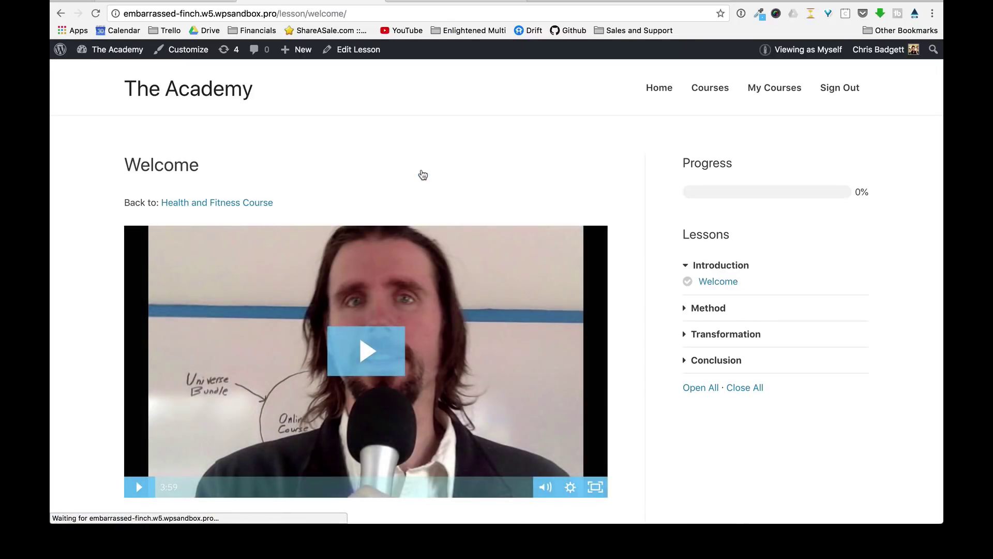
scroll(423, 174, "down", 3)
scroll(423, 175, "up", 3)
scroll(423, 175, "down", 2)
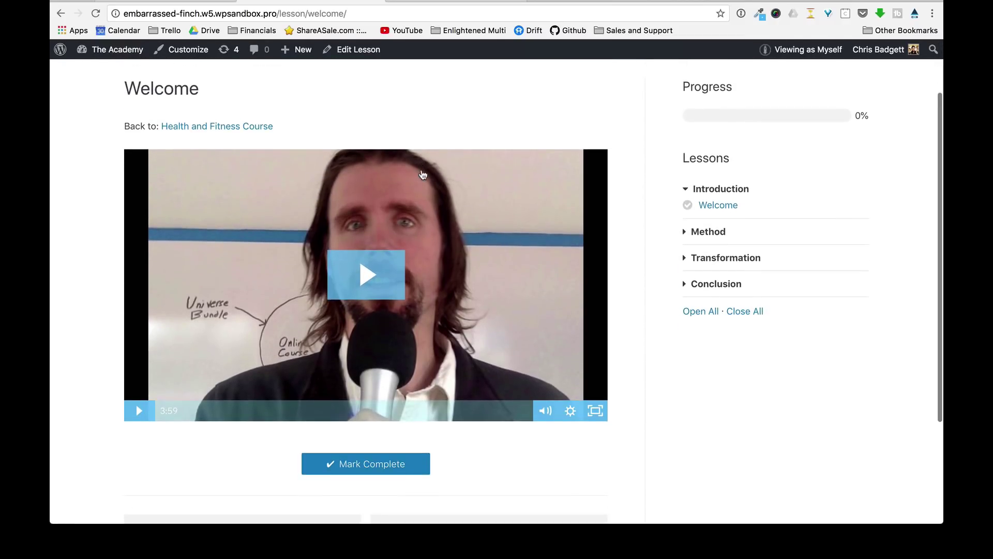
scroll(423, 175, "down", 1)
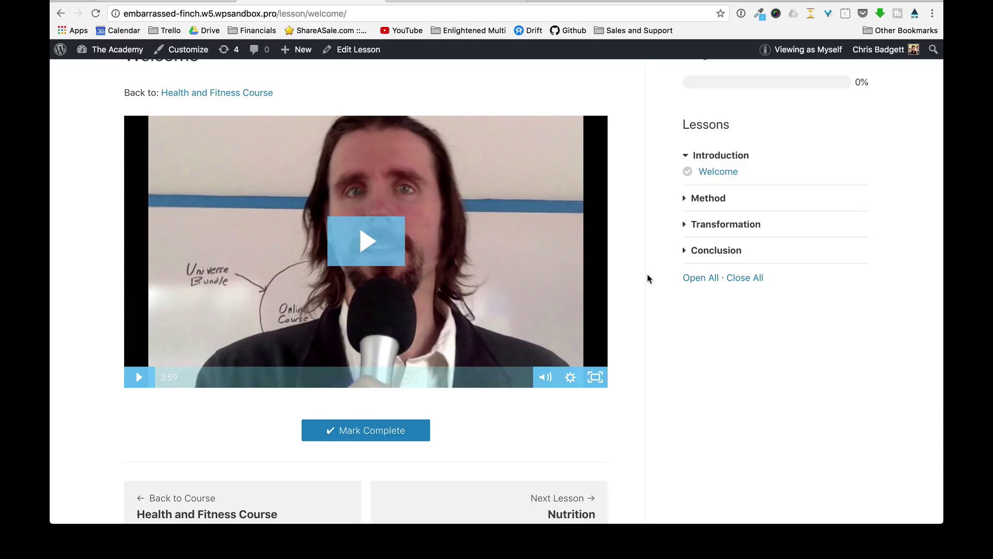
scroll(638, 241, "up", 3)
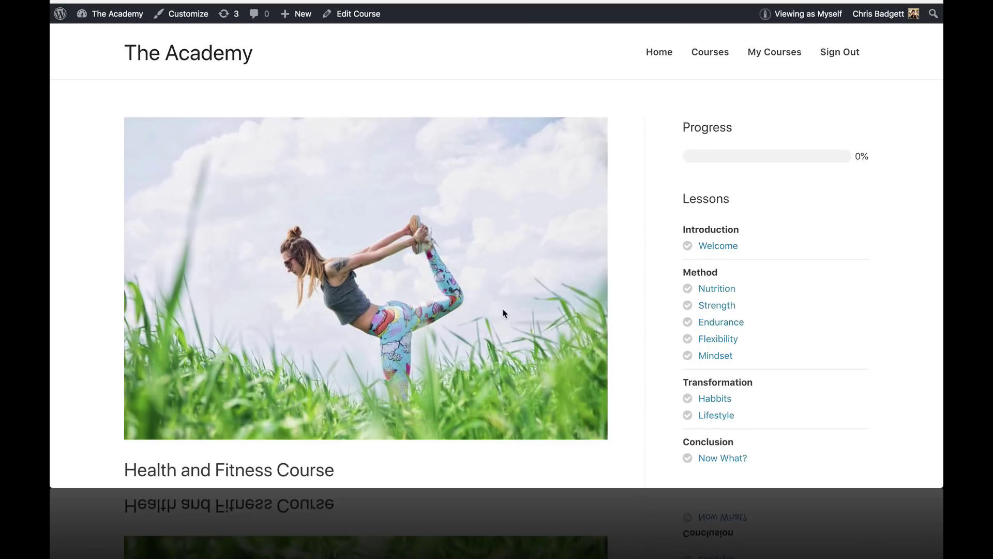
Step: Reopen the Health and Fitness Course editor and scroll to its empty Course Access Plans section
scroll(503, 313, "down", 10)
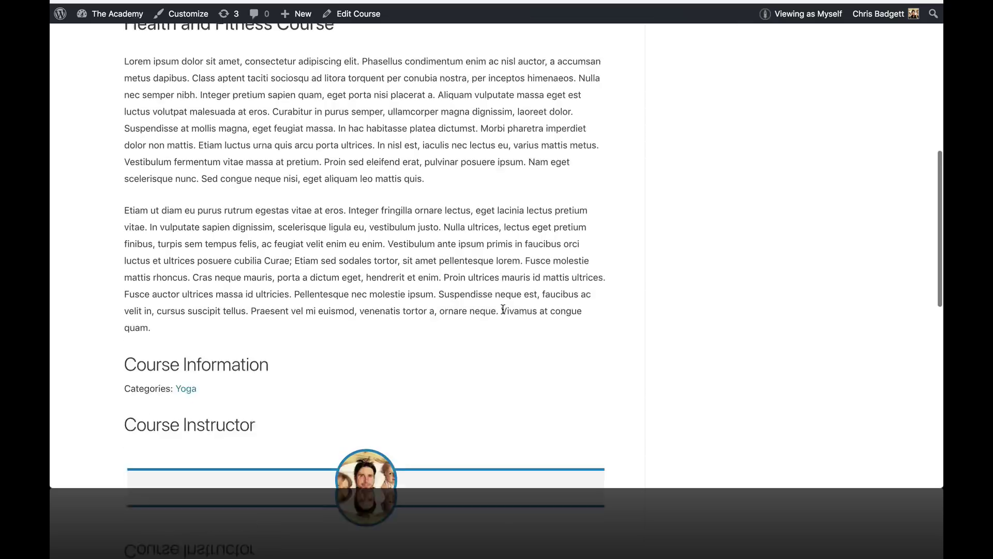
scroll(503, 308, "down", 3)
scroll(503, 310, "up", 12)
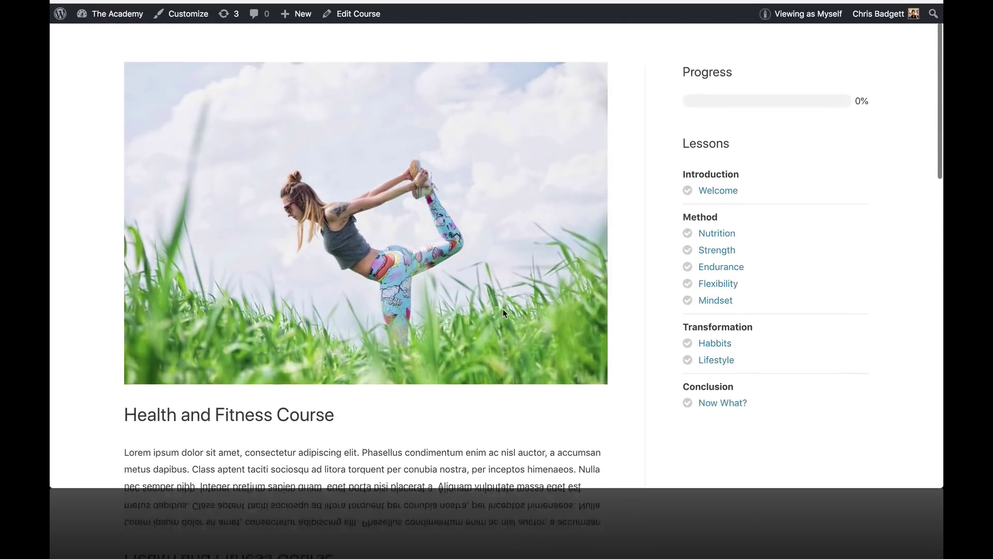
scroll(504, 313, "up", 1)
left_click(357, 16)
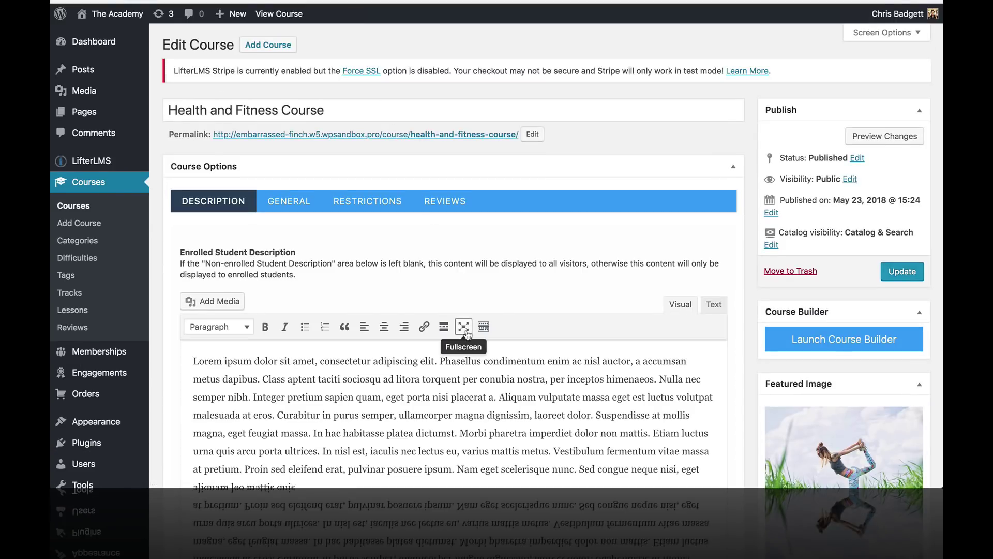
scroll(468, 333, "down", 1)
scroll(468, 333, "down", 13)
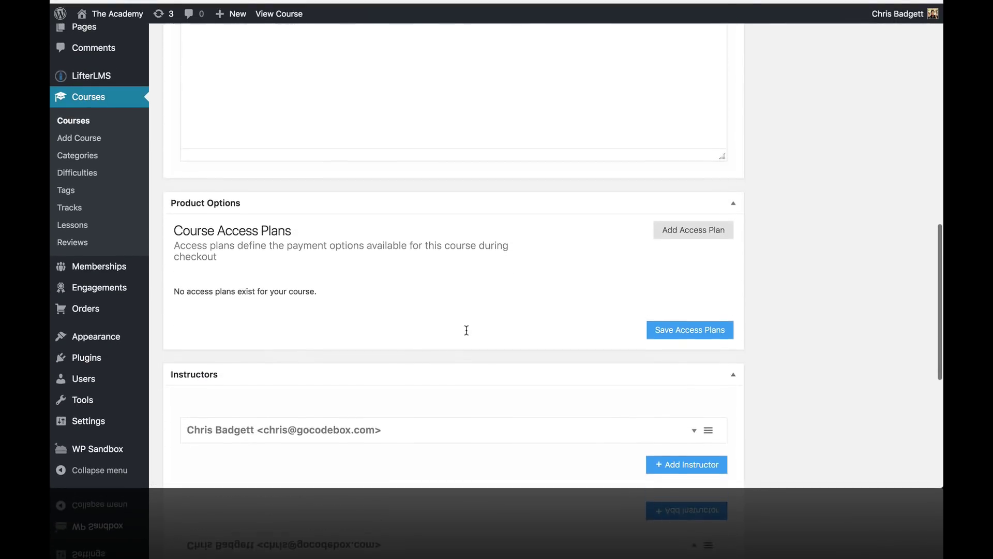
scroll(468, 335, "down", 1)
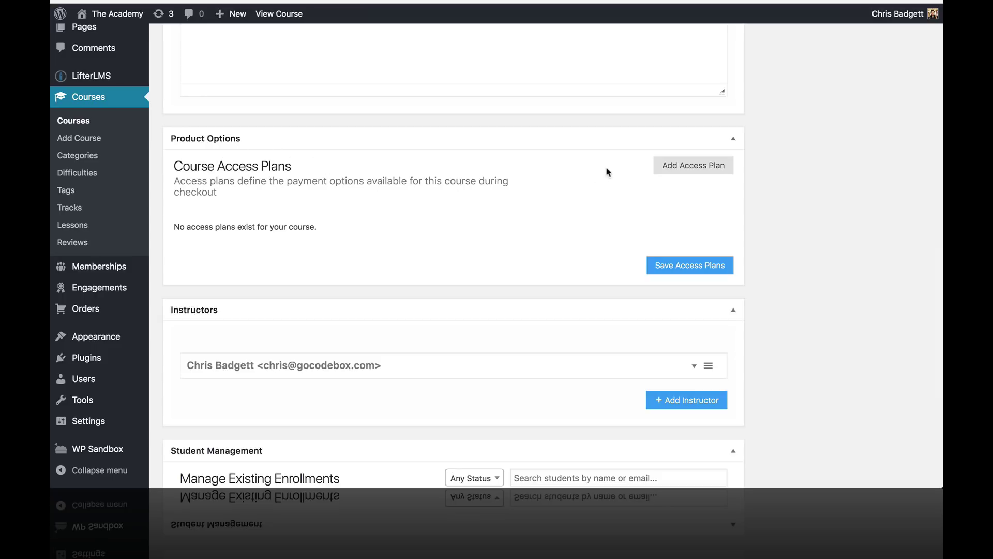
Step: Add and save a Full Payment access plan priced at 1000
left_click(685, 168)
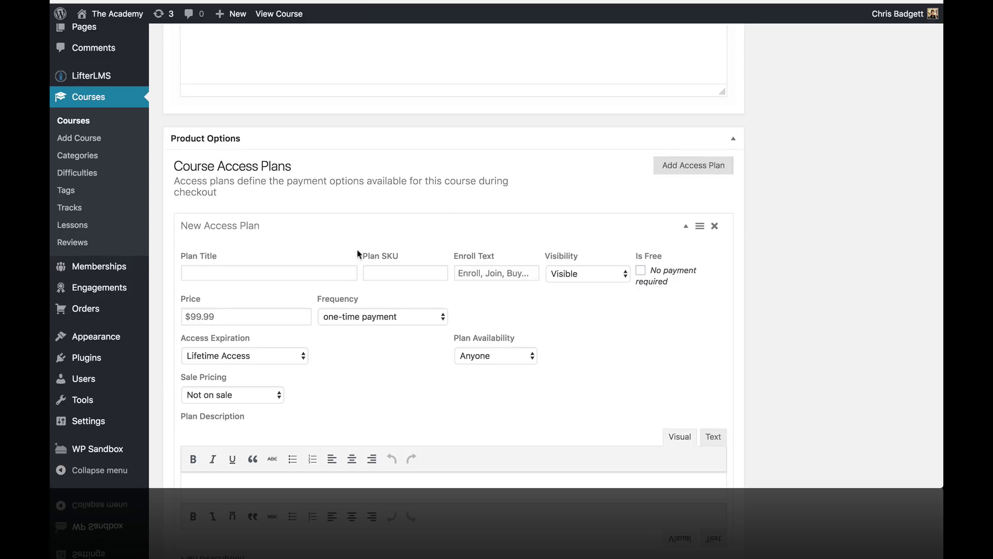
left_click(270, 279)
type("F")
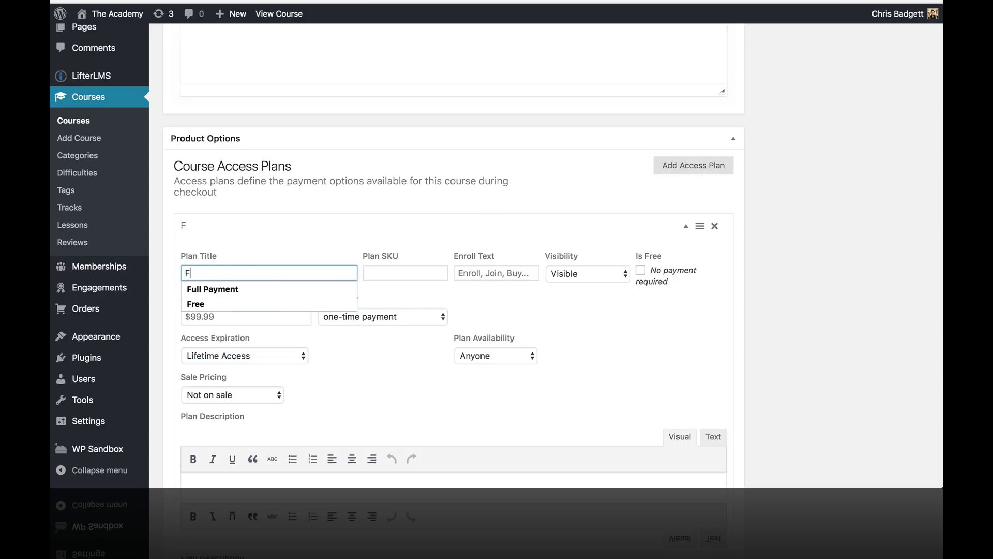
left_click(273, 294)
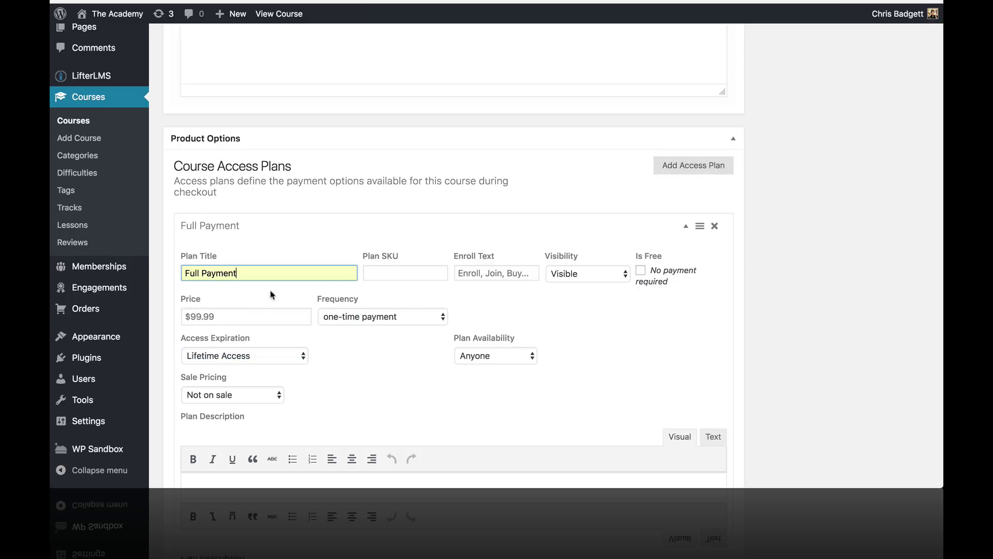
left_click(219, 313)
type("1000")
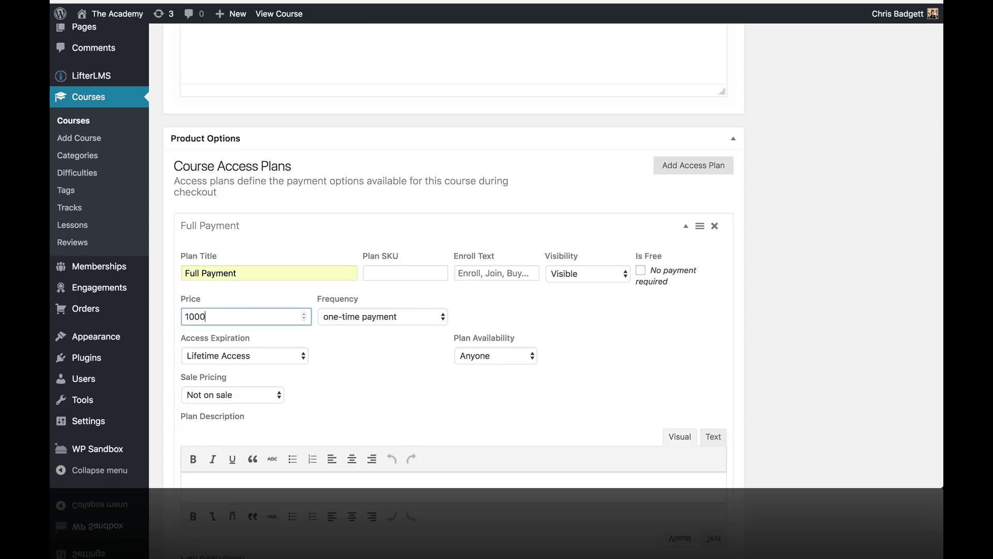
left_click(405, 371)
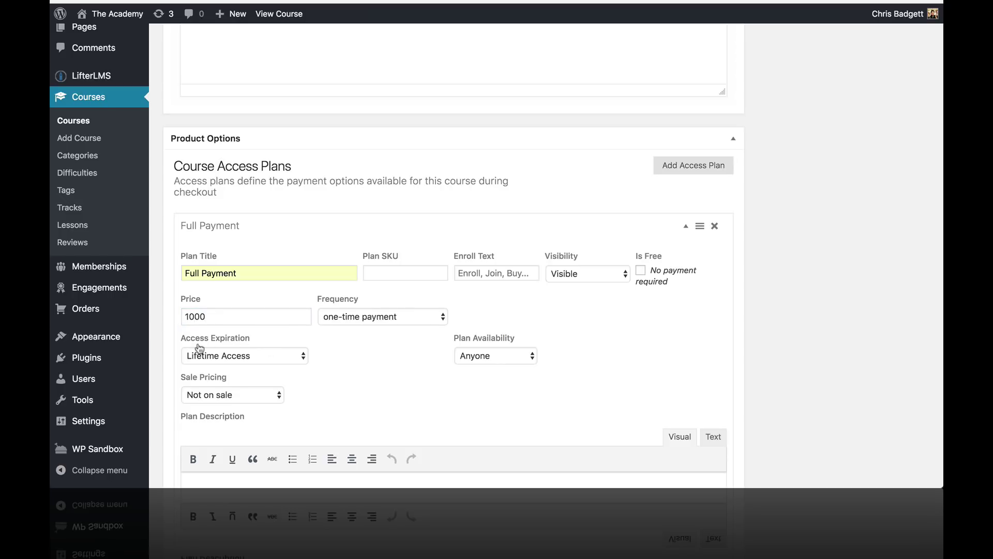
scroll(666, 377, "down", 4)
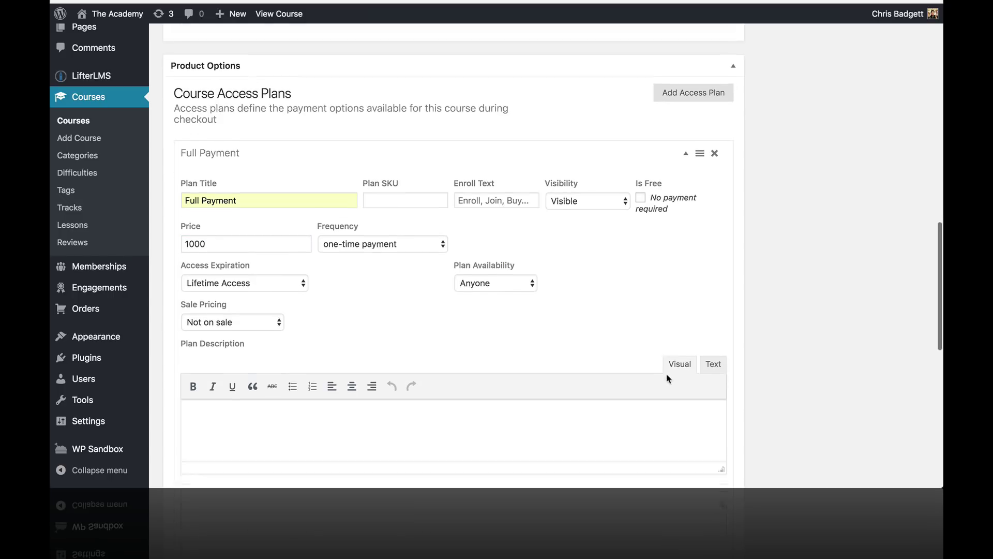
left_click(672, 372)
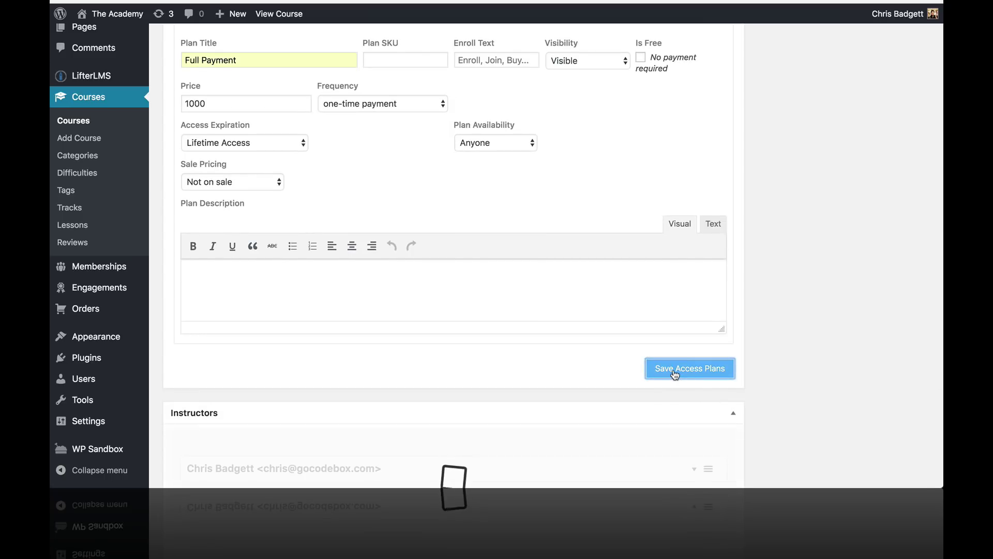
Step: Add and save a recurring Payment Plan charging 400 every month for 3 months
scroll(801, 320, "up", 4)
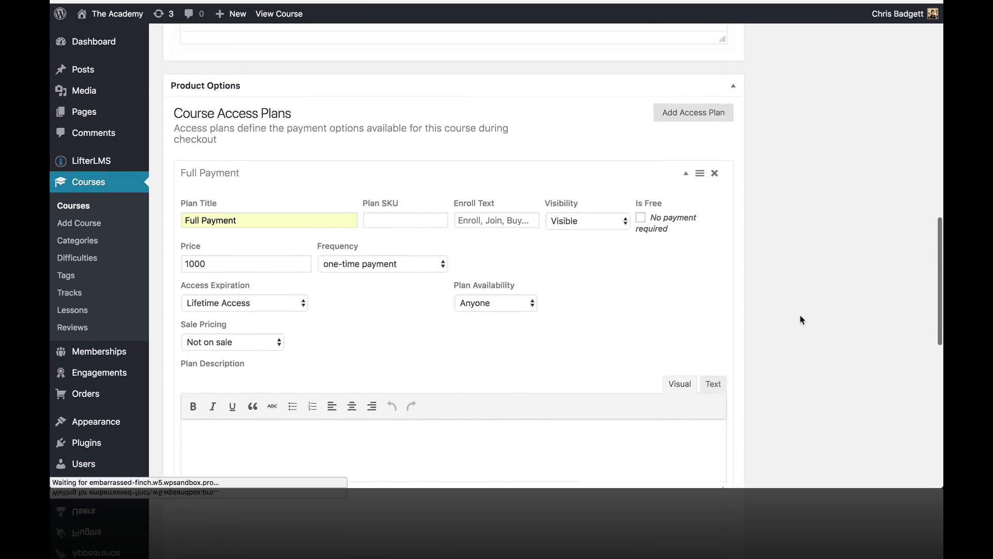
scroll(625, 275, "down", 10)
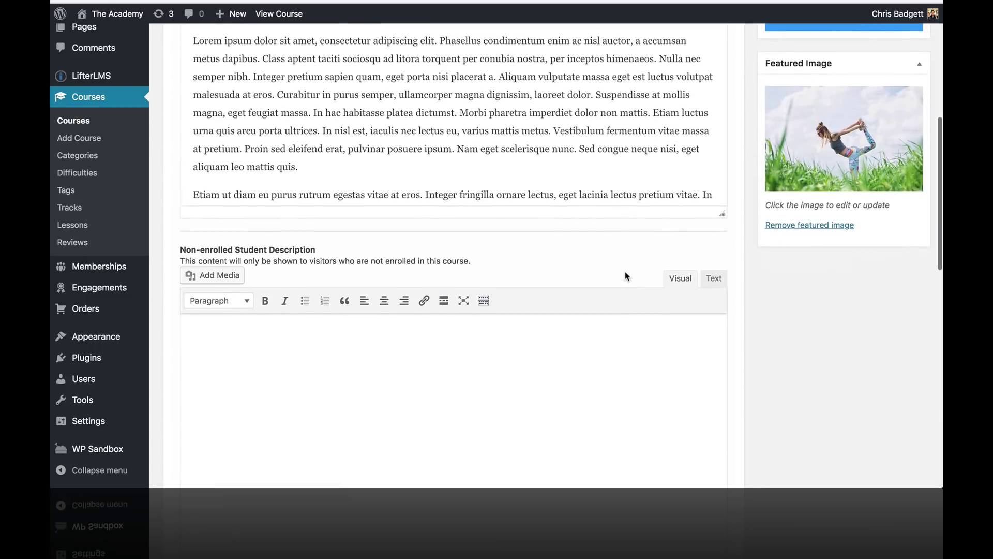
scroll(626, 275, "down", 5)
scroll(626, 256, "up", 2)
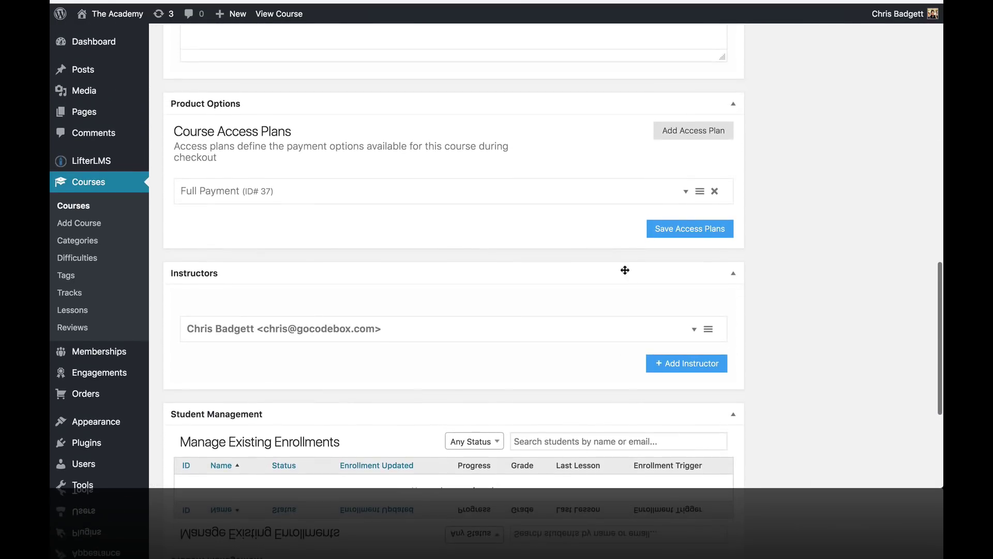
left_click(669, 131)
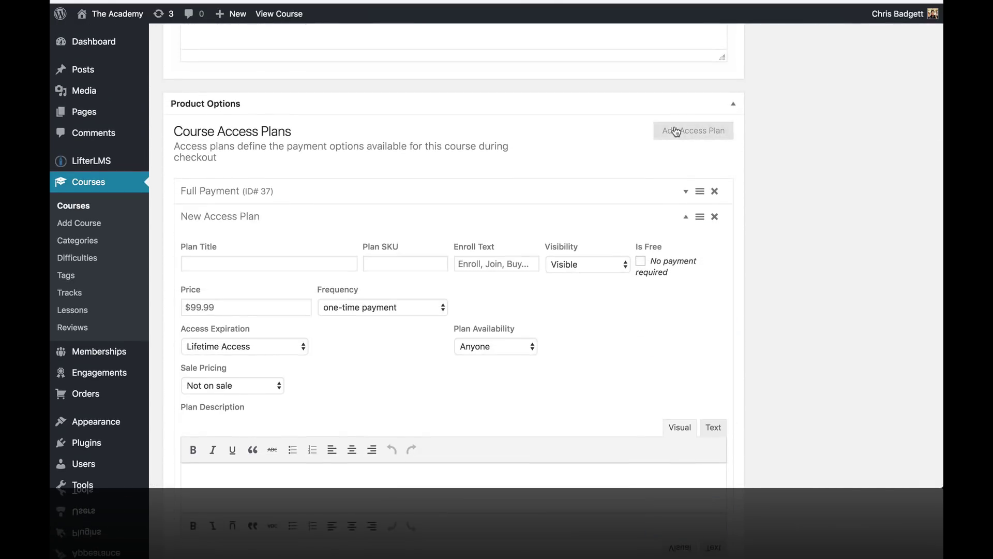
left_click(269, 263)
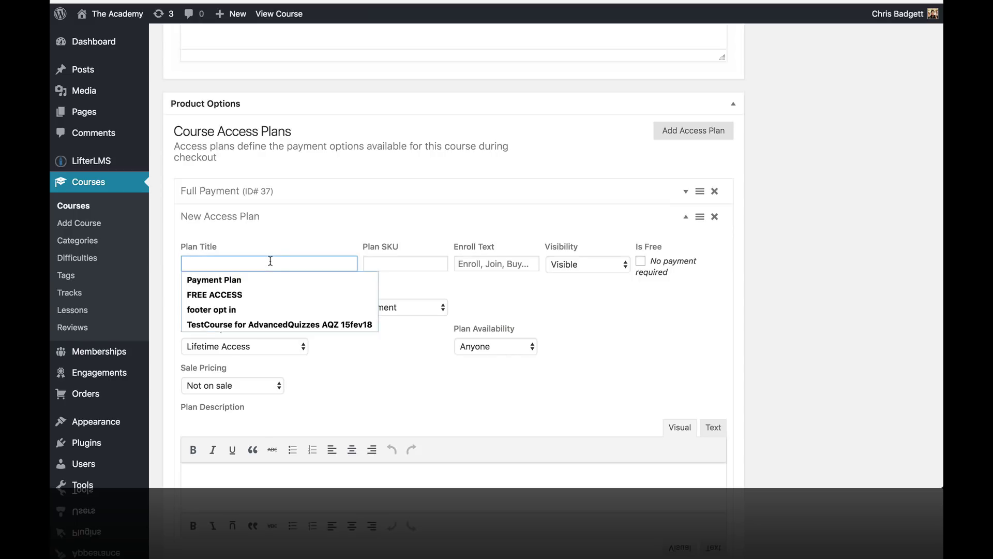
left_click(262, 279)
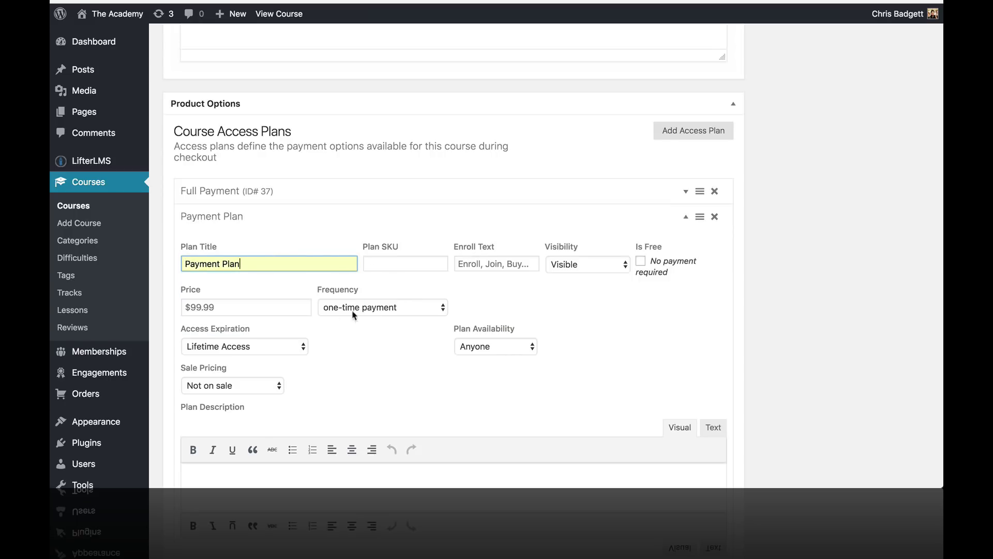
left_click(234, 305)
type("400")
left_click(342, 307)
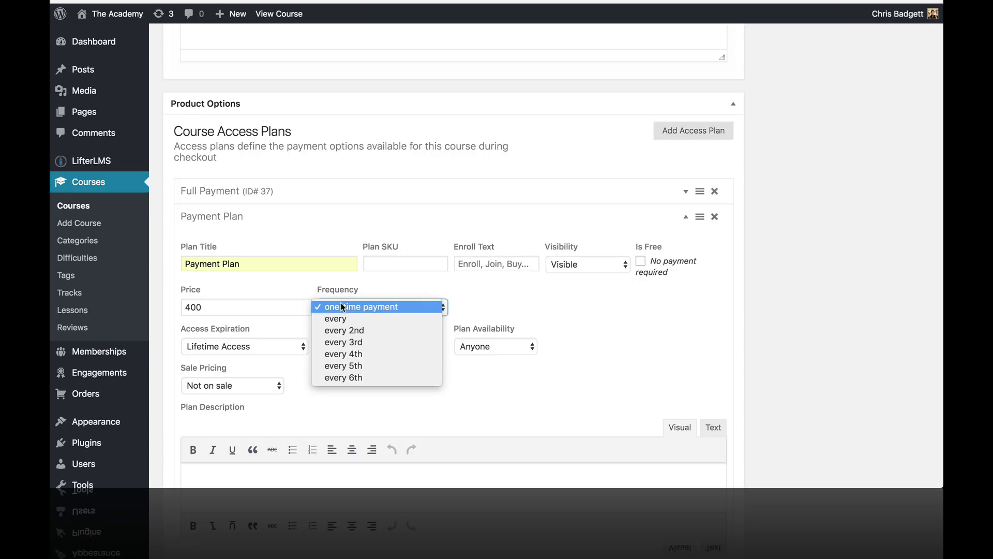
left_click(346, 320)
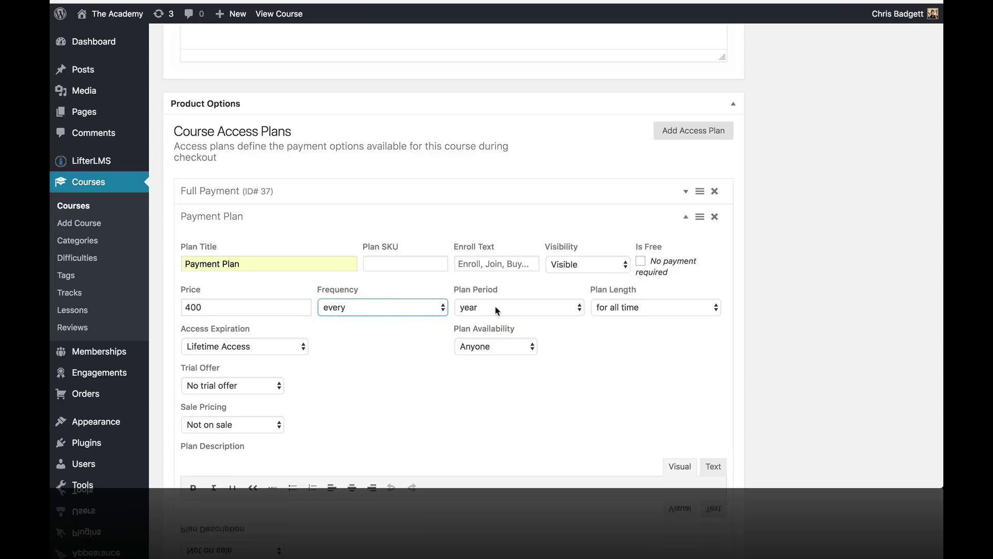
left_click(495, 307)
left_click(494, 318)
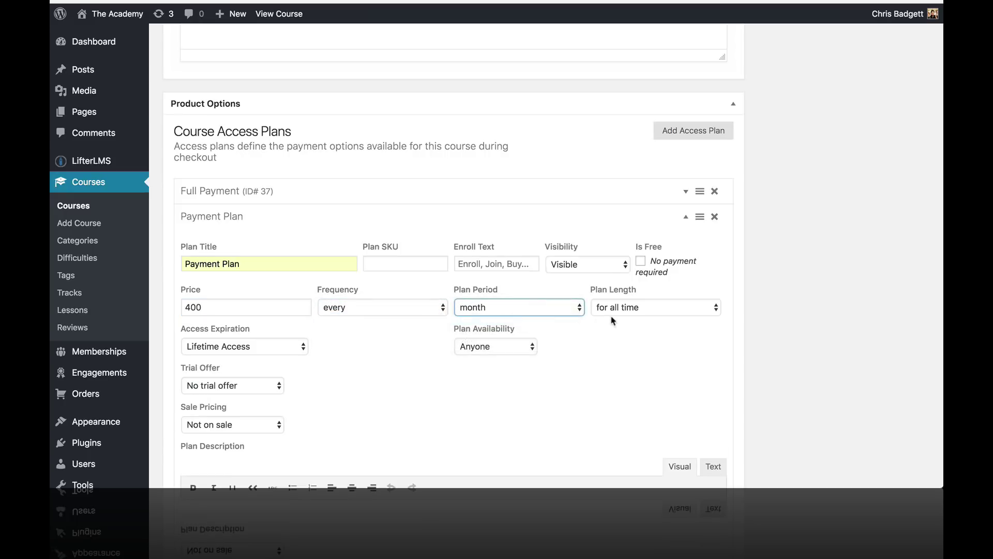
left_click(639, 310)
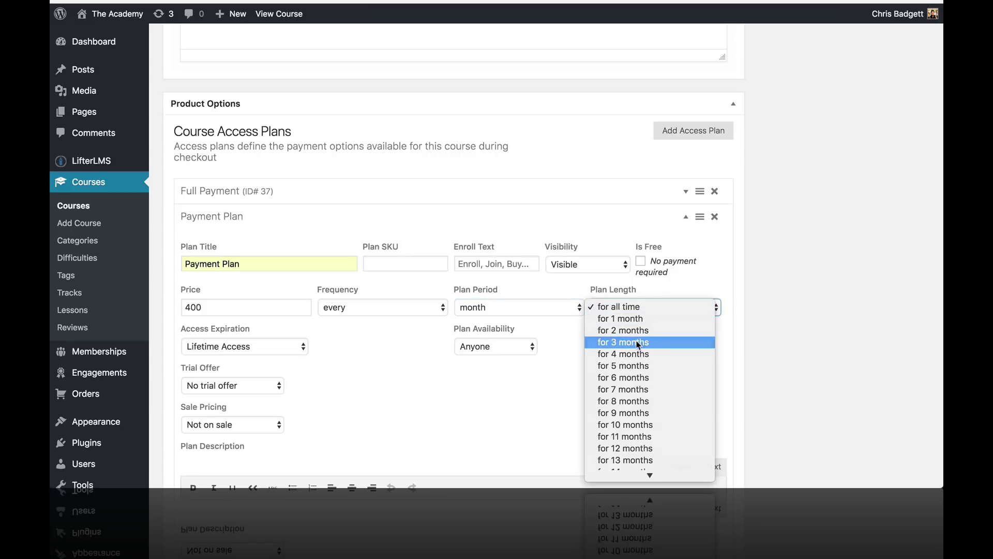
left_click(635, 344)
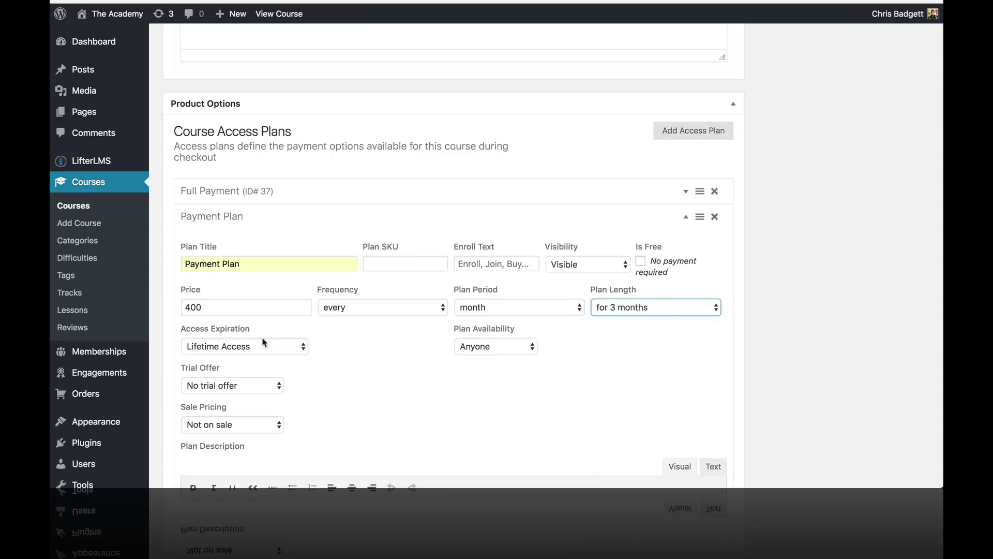
scroll(492, 432, "down", 10)
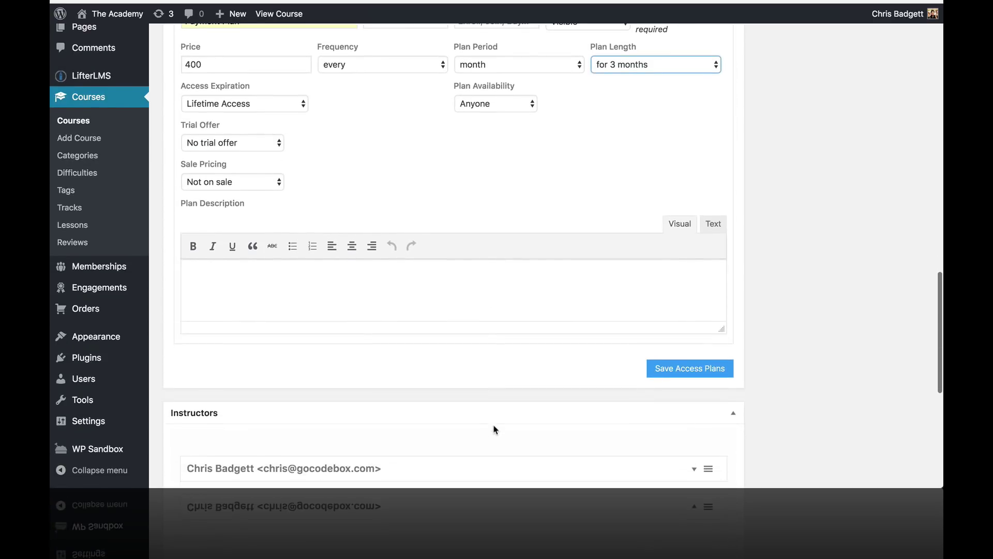
left_click(674, 371)
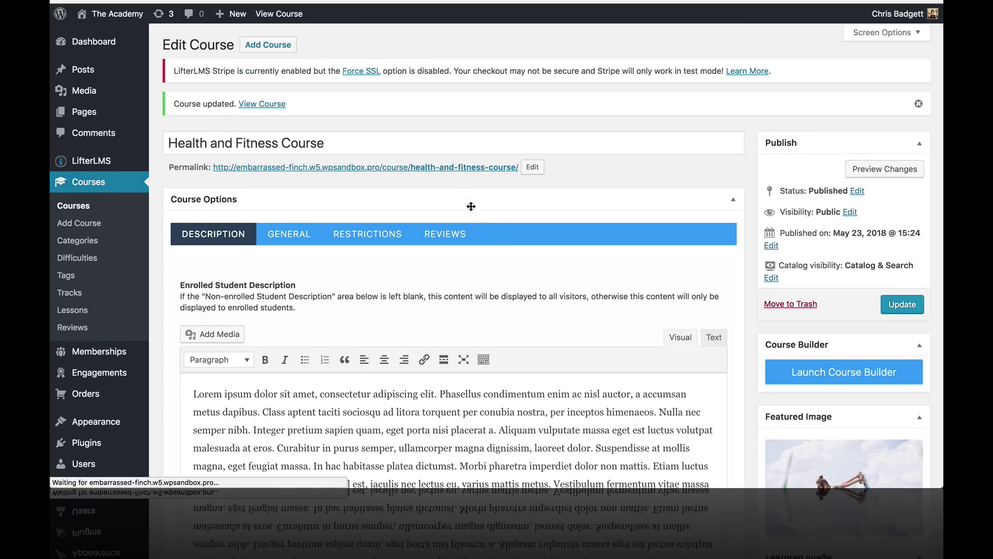
Step: Open the live course page and scroll to the pricing table showing both plans
left_click(431, 169)
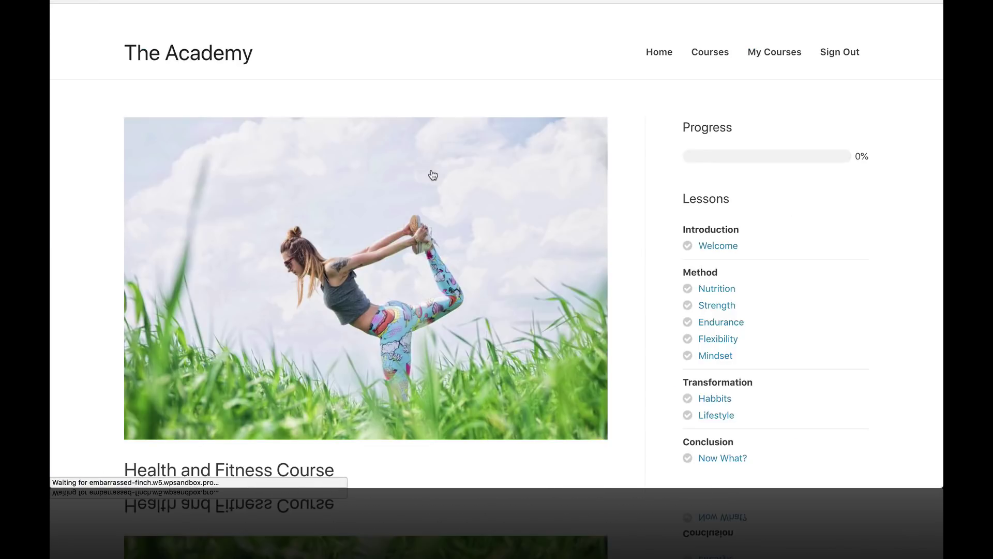
scroll(433, 175, "down", 9)
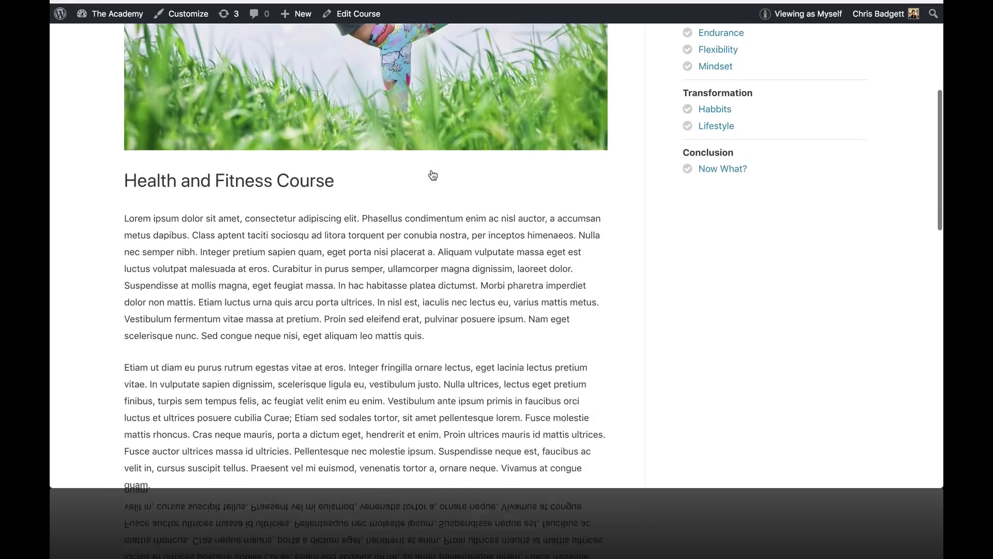
scroll(433, 175, "down", 6)
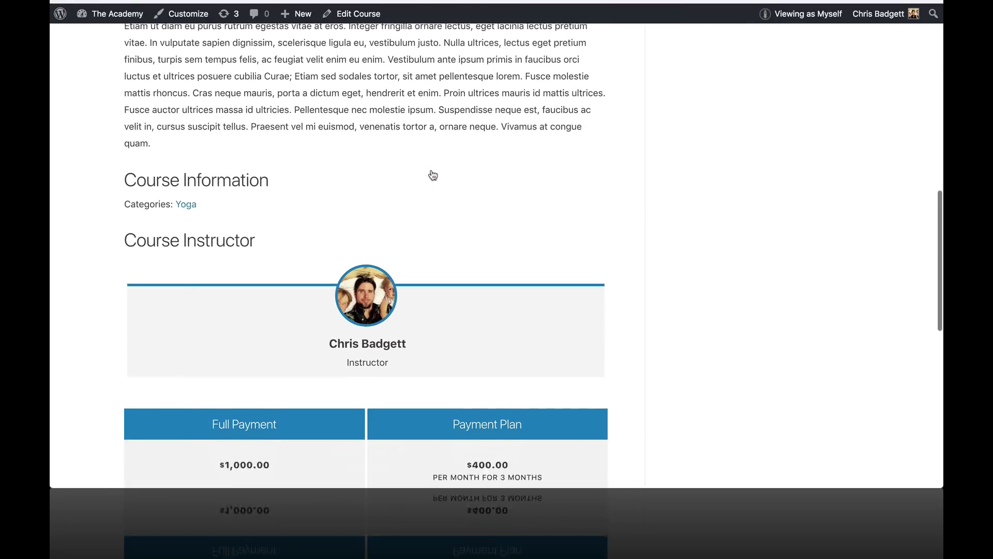
scroll(433, 175, "down", 3)
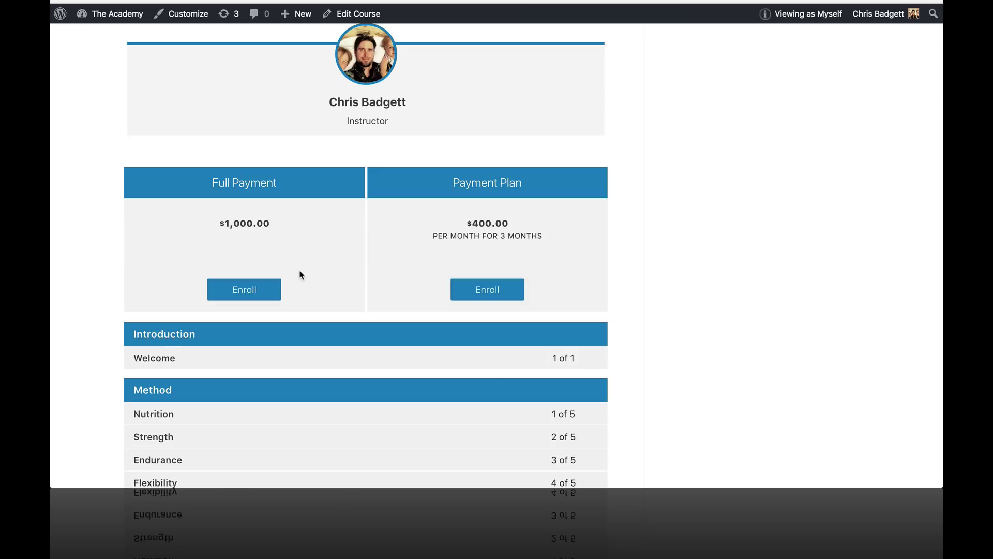
Step: Enroll under Full Payment and review the $1,000.00 purchase page
left_click(265, 292)
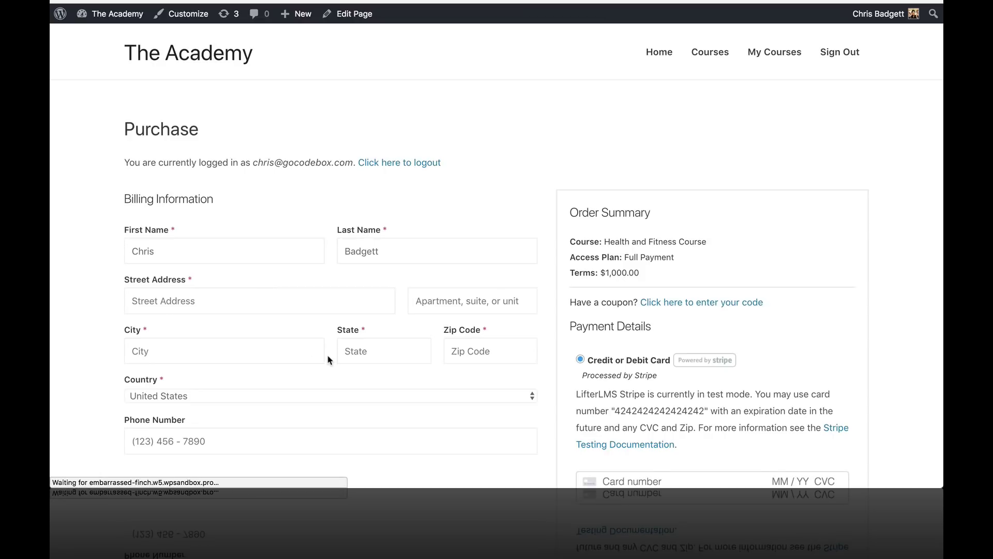
scroll(330, 360, "down", 2)
scroll(330, 361, "down", 1)
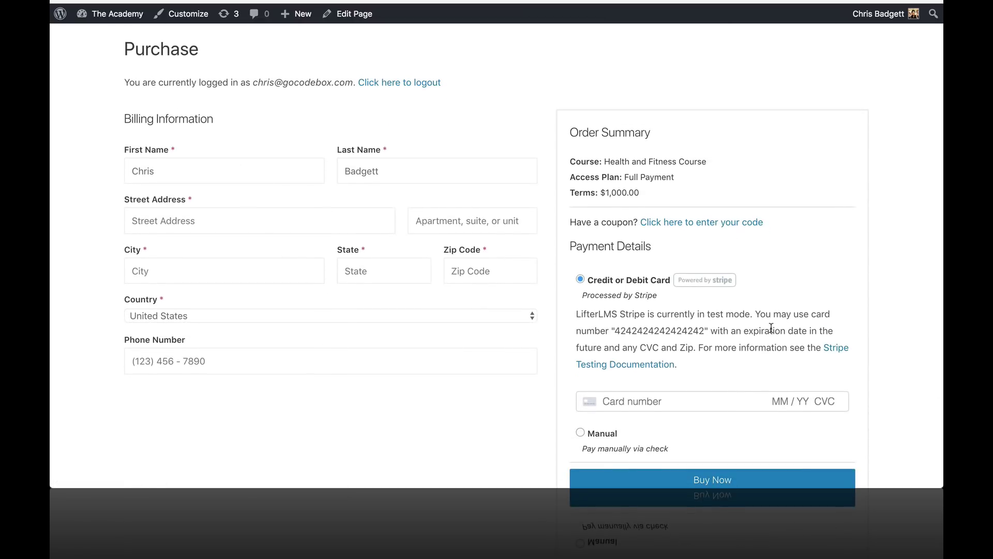
scroll(771, 328, "down", 1)
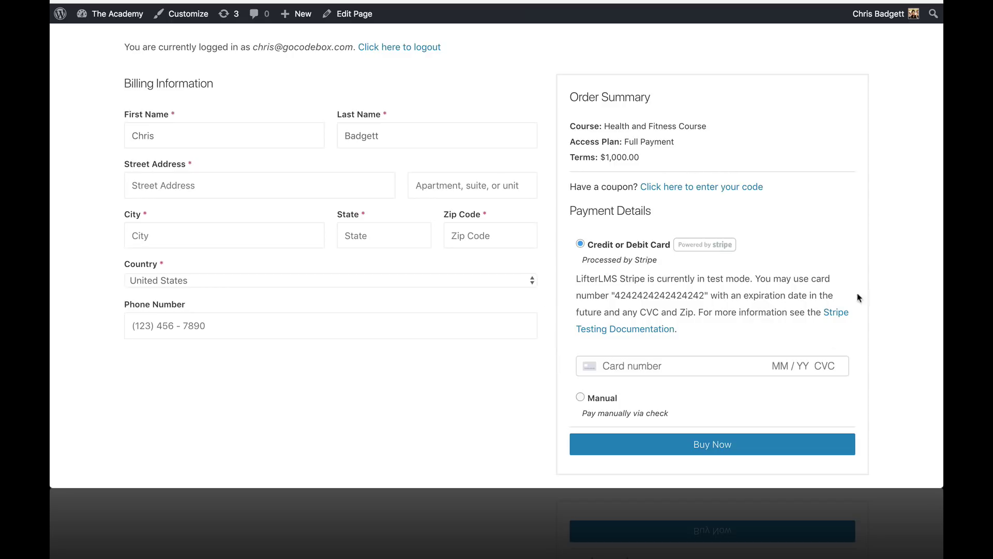
scroll(869, 259, "up", 3)
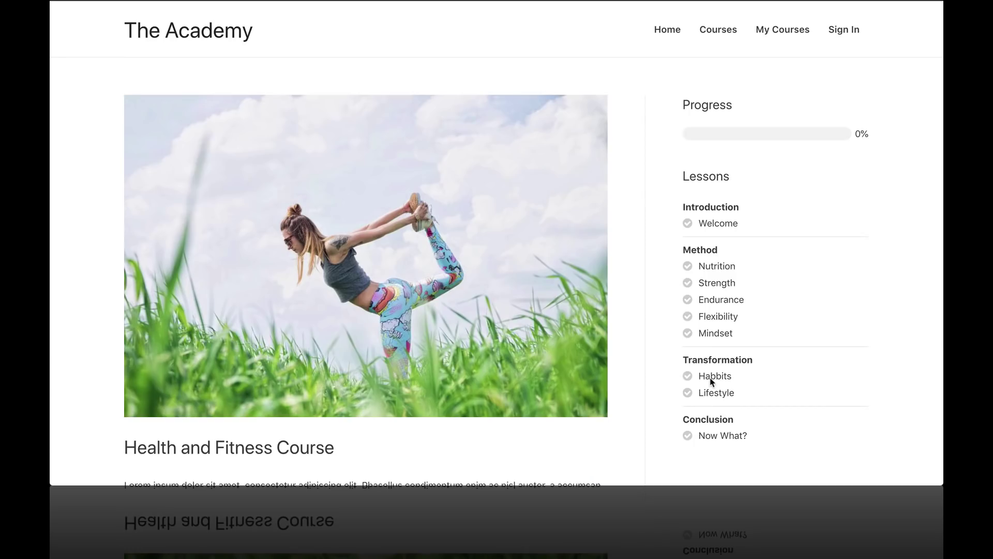
scroll(709, 382, "down", 3)
scroll(709, 382, "down", 5)
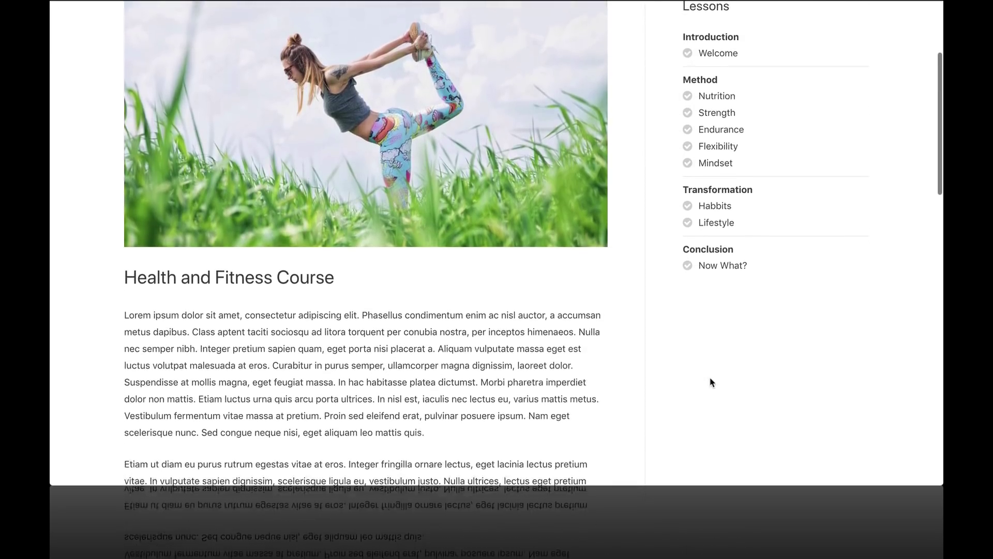
scroll(710, 382, "down", 6)
scroll(711, 382, "down", 1)
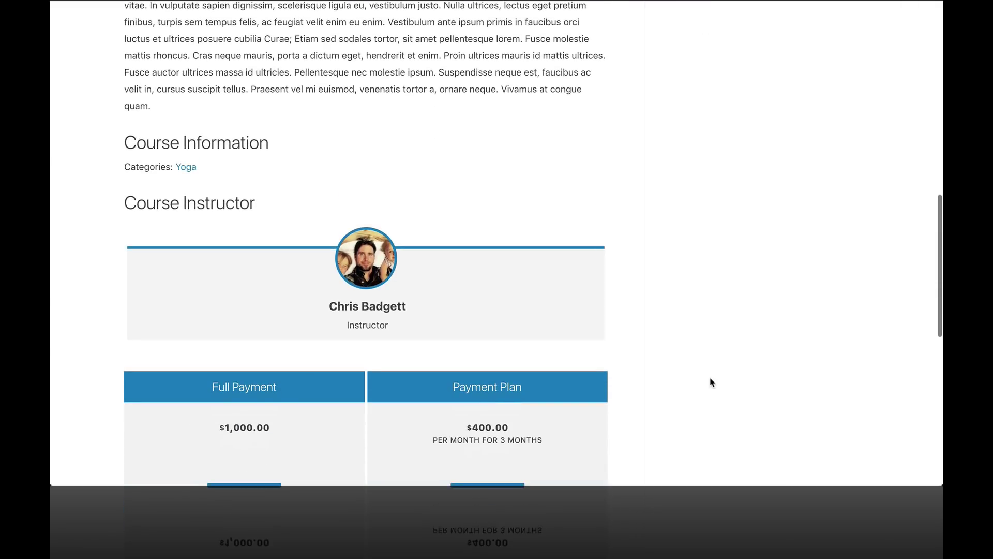
scroll(710, 382, "down", 5)
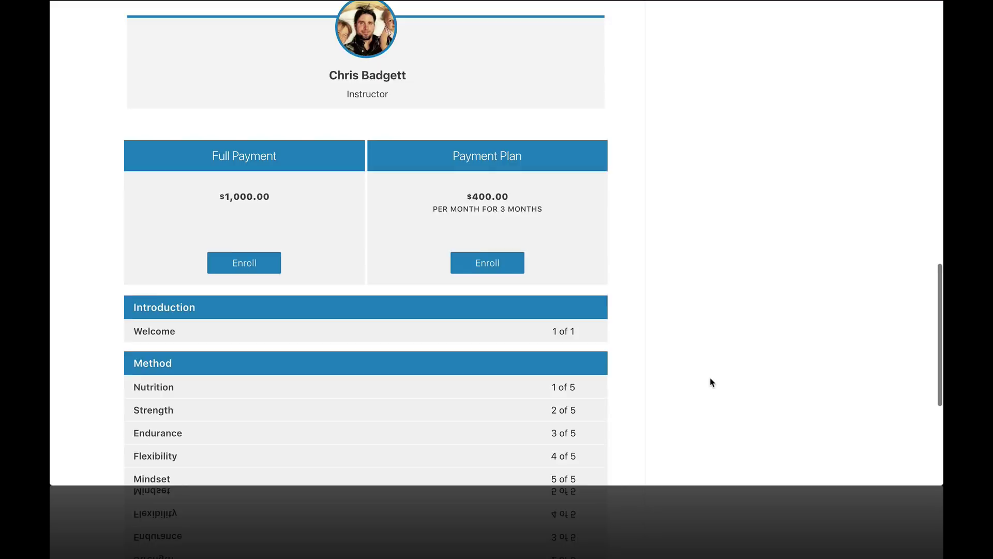
scroll(711, 382, "up", 3)
scroll(710, 383, "up", 13)
scroll(710, 383, "down", 11)
scroll(710, 383, "down", 8)
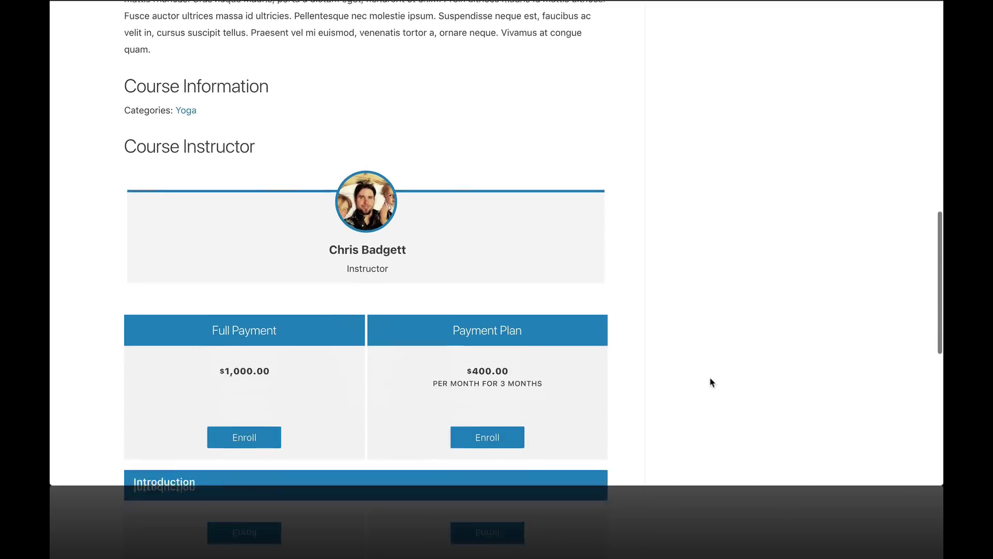
scroll(710, 382, "down", 1)
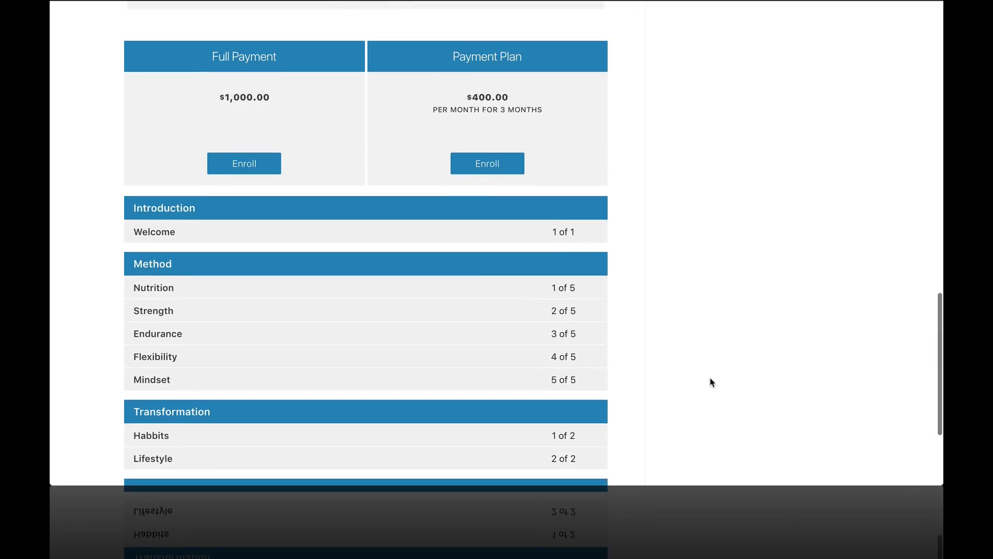
left_click(225, 168)
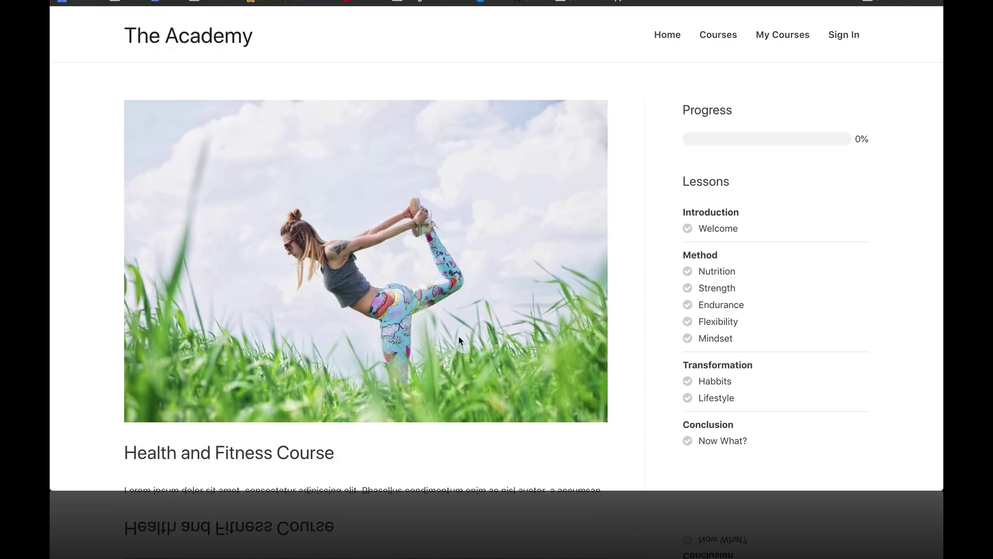
scroll(459, 340, "down", 4)
scroll(460, 340, "up", 2)
scroll(460, 340, "up", 3)
scroll(459, 340, "down", 4)
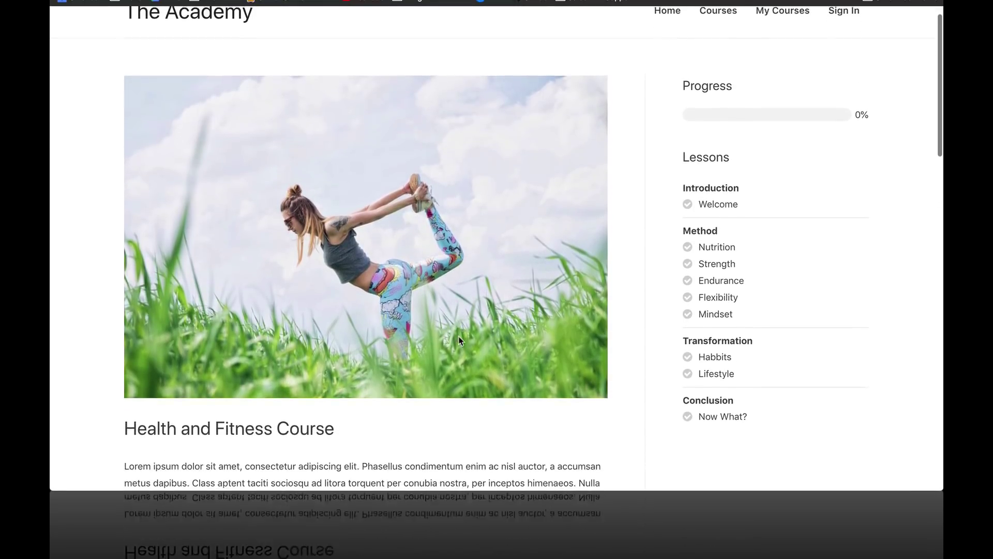
scroll(459, 341, "down", 6)
scroll(459, 340, "down", 7)
scroll(459, 340, "down", 1)
scroll(381, 480, "down", 2)
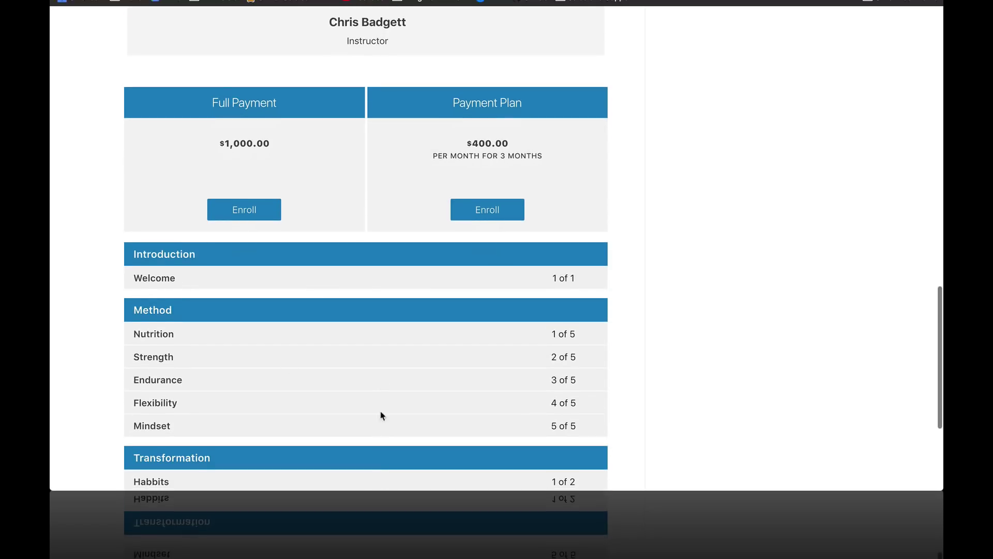
mouse_move(488, 345)
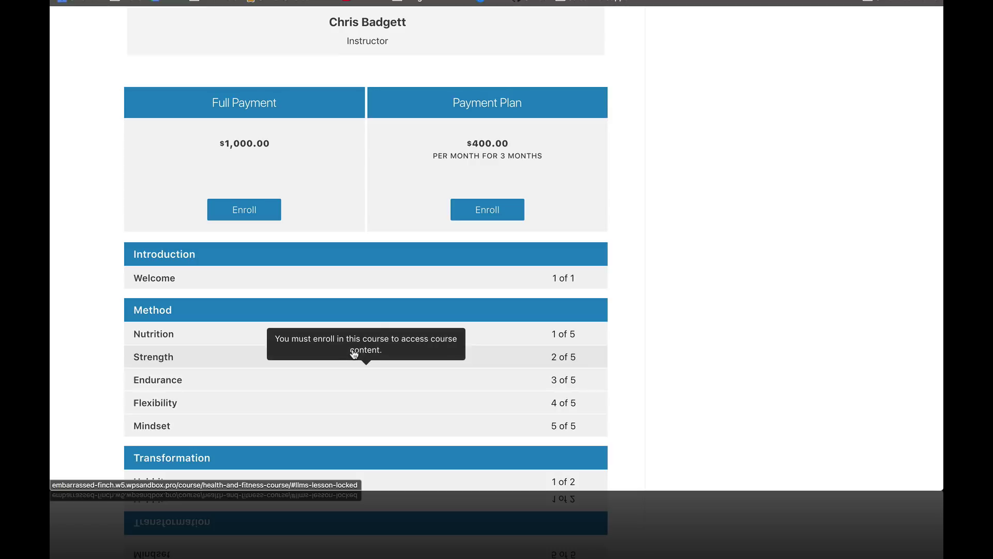
left_click(359, 388)
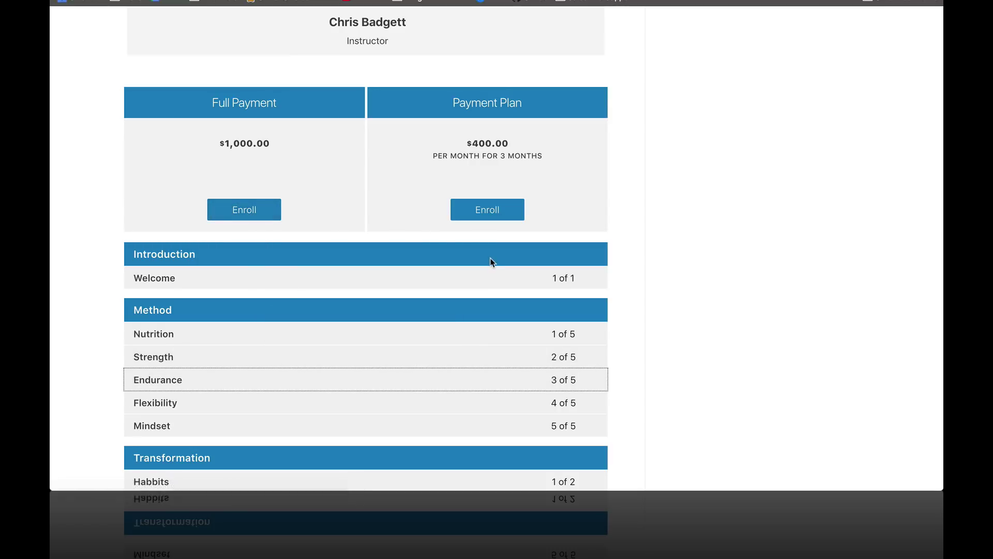
scroll(439, 340, "up", 5)
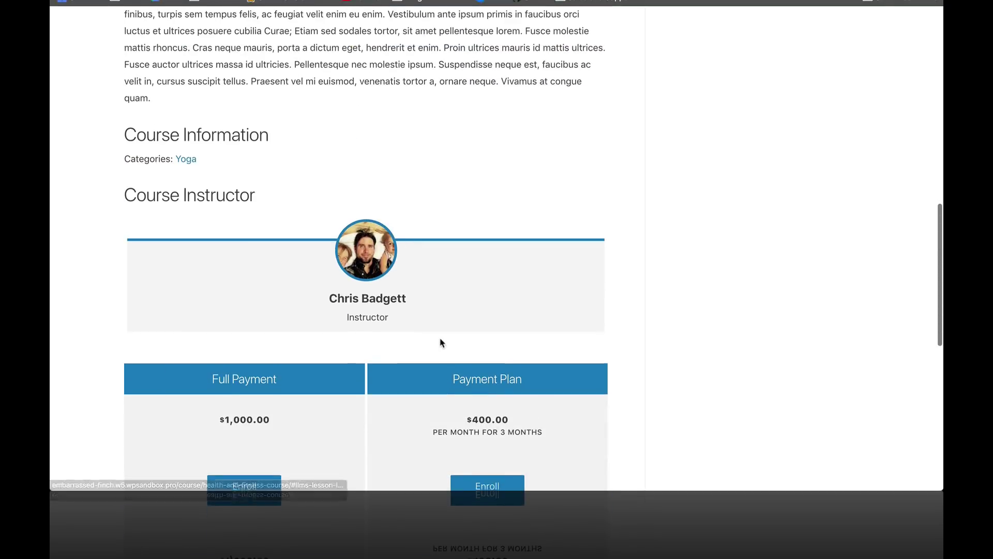
scroll(441, 338, "down", 2)
scroll(440, 338, "down", 5)
scroll(439, 342, "up", 10)
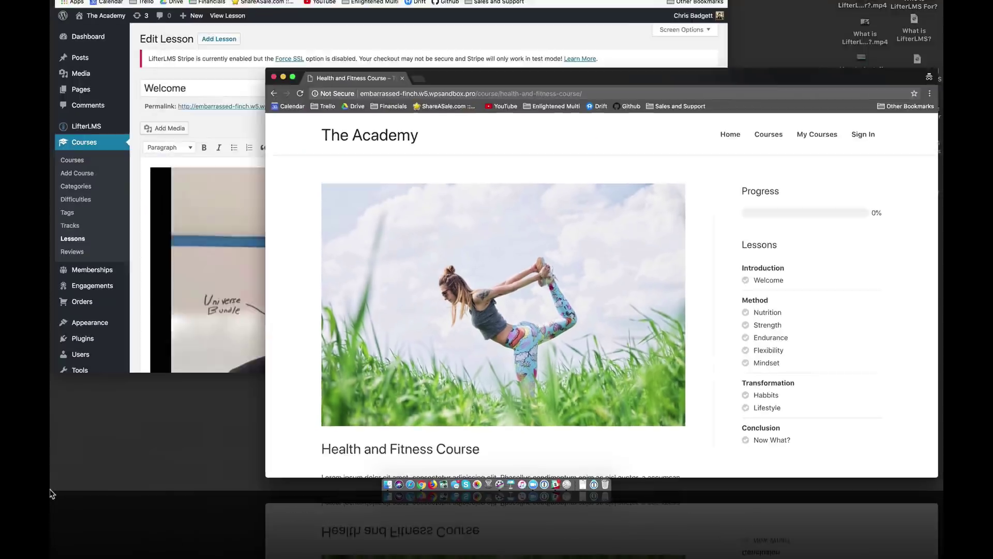
Step: From the admin window, visit the site's Courses list and open Health and Fitness Course's Welcome lesson
key("ctrl+Up")
left_click(107, 33)
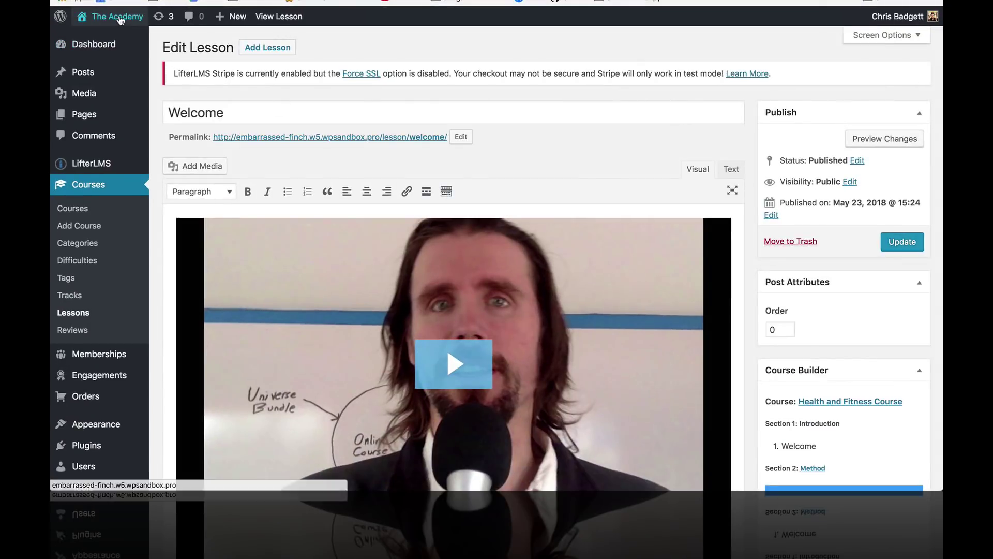
left_click(121, 40)
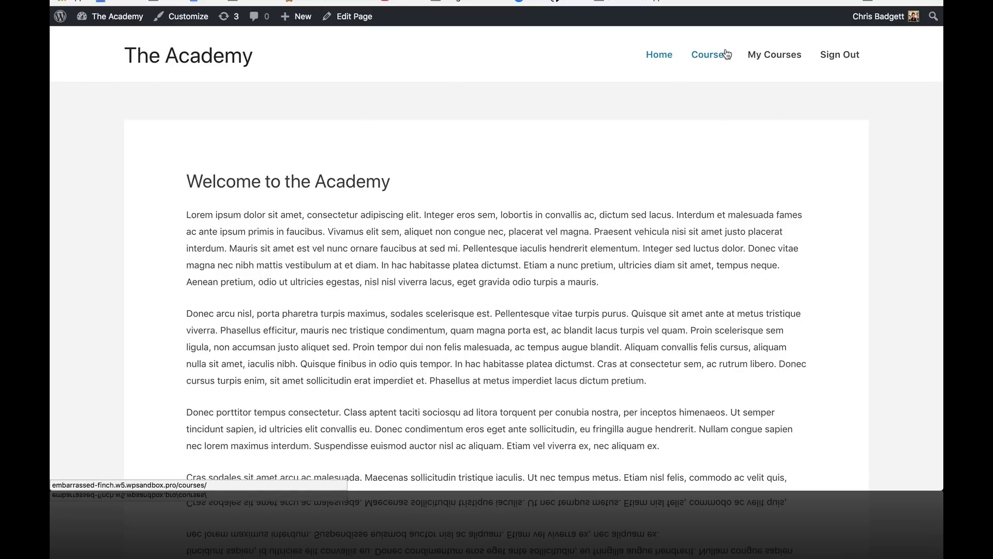
left_click(727, 54)
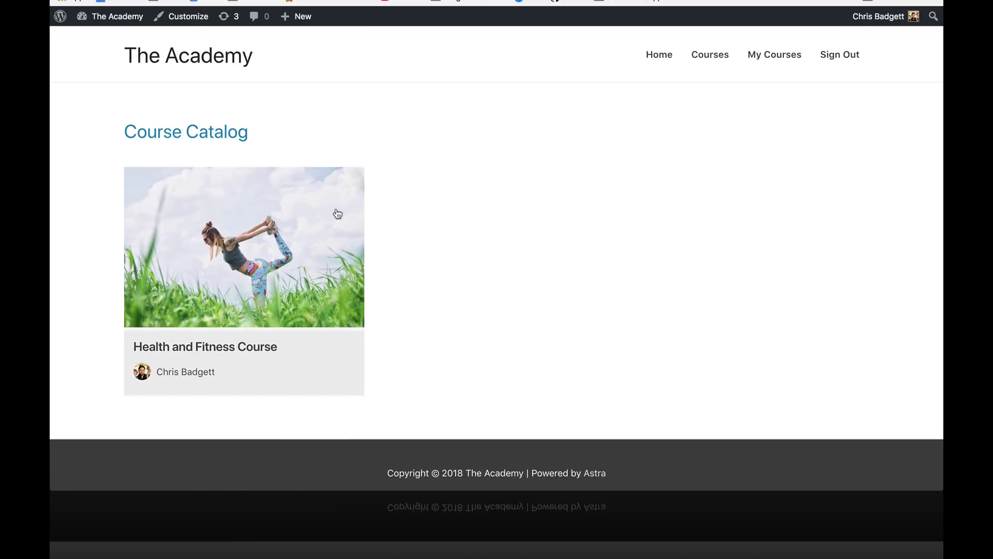
left_click(318, 247)
scroll(485, 279, "down", 3)
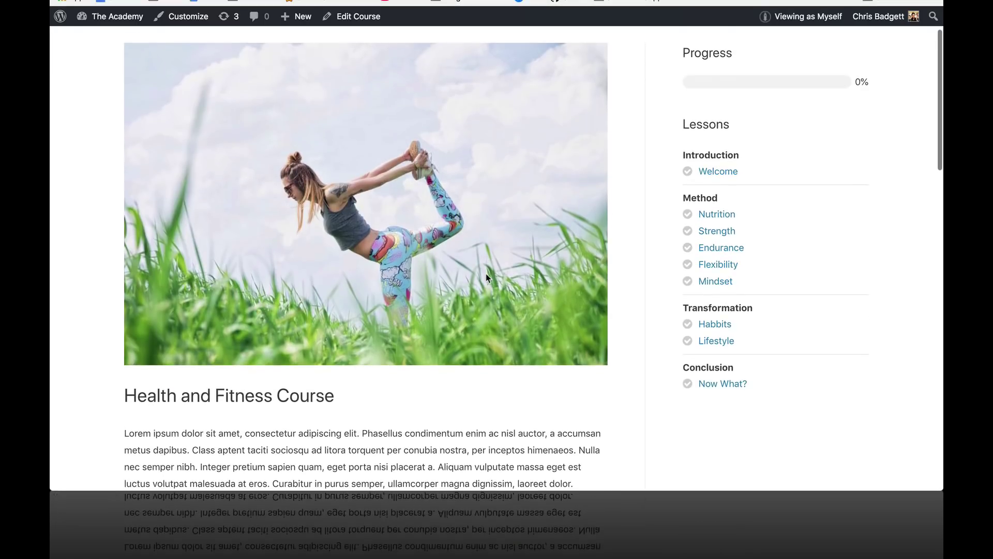
left_click(714, 178)
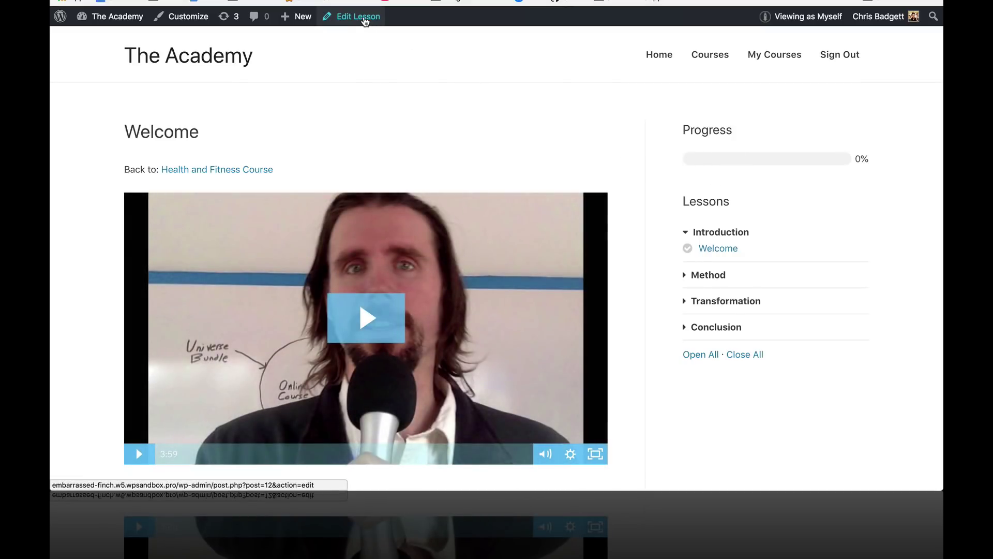
Step: Switch on Free Lesson in the Welcome lesson's General settings and update the lesson
left_click(365, 18)
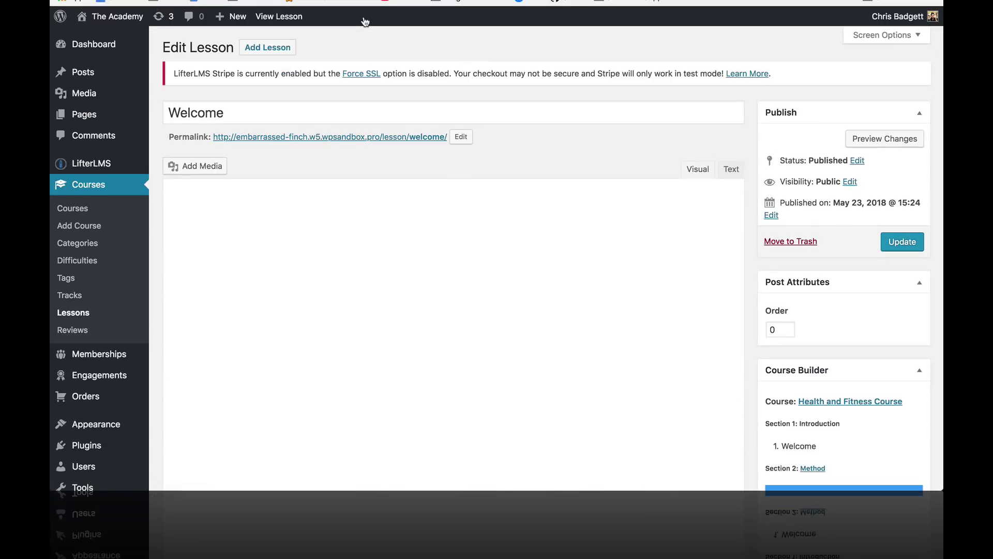
scroll(548, 282, "down", 5)
scroll(548, 282, "down", 5)
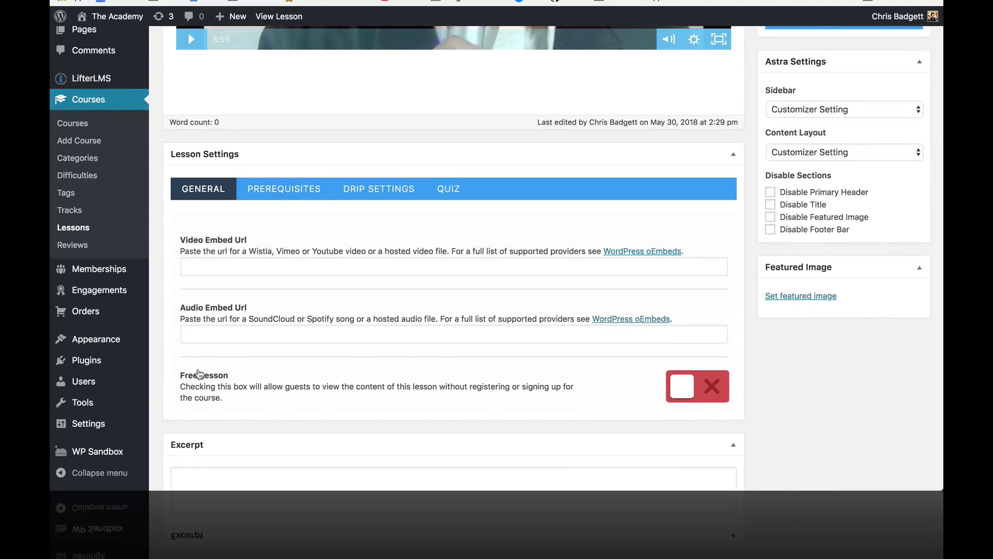
left_click(689, 392)
scroll(797, 389, "up", 10)
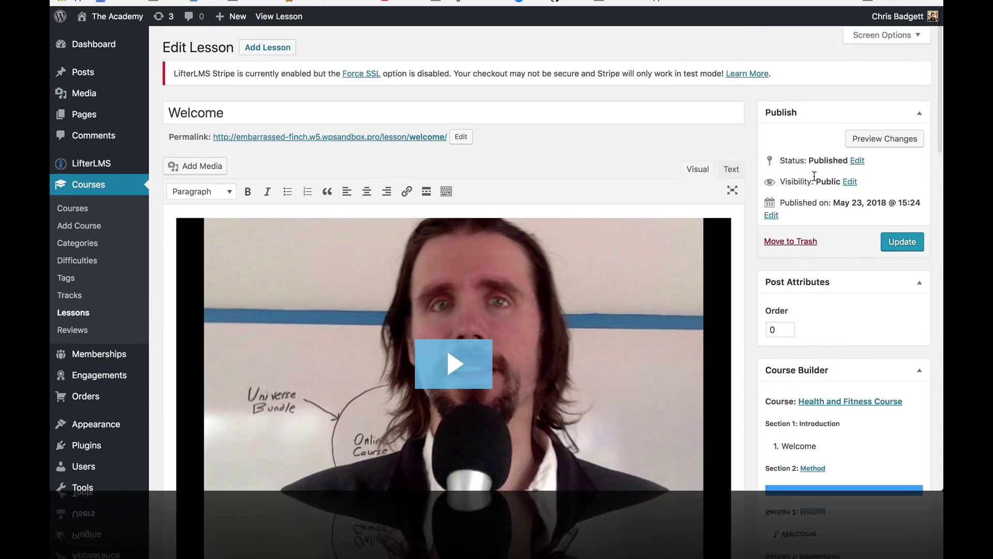
left_click(913, 245)
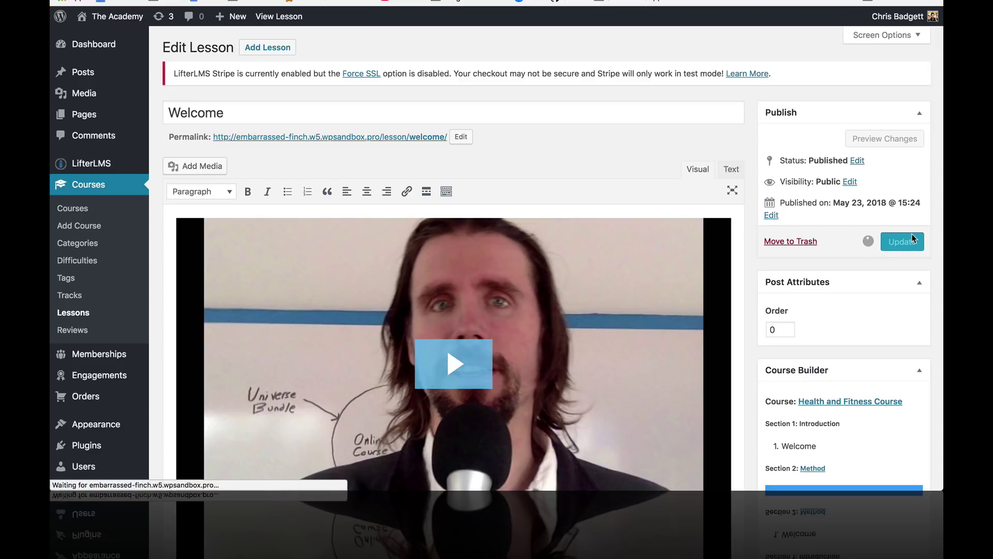
Step: In the logged-out window, check the lesson list for Welcome's FREE badge
key("ctrl+Up")
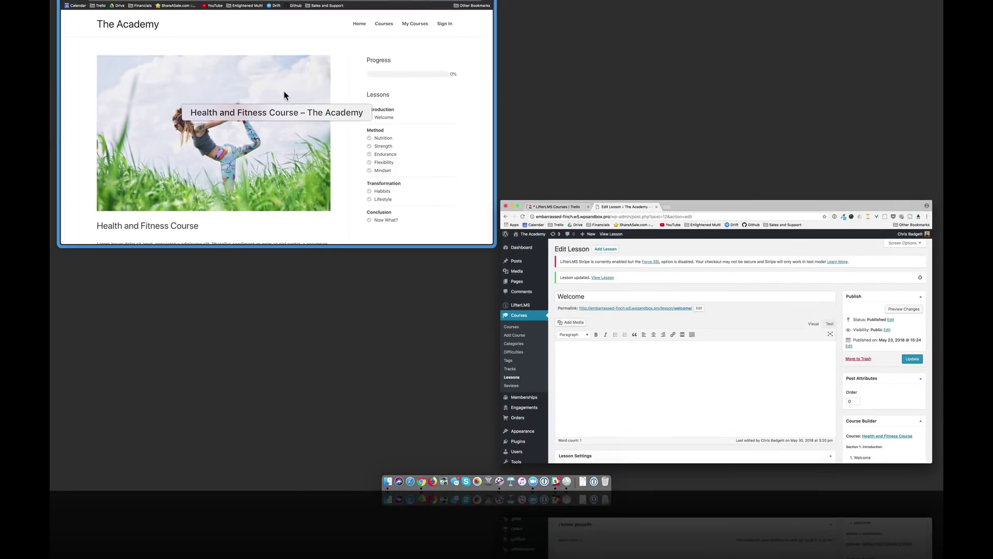
left_click(290, 101)
scroll(439, 242, "down", 10)
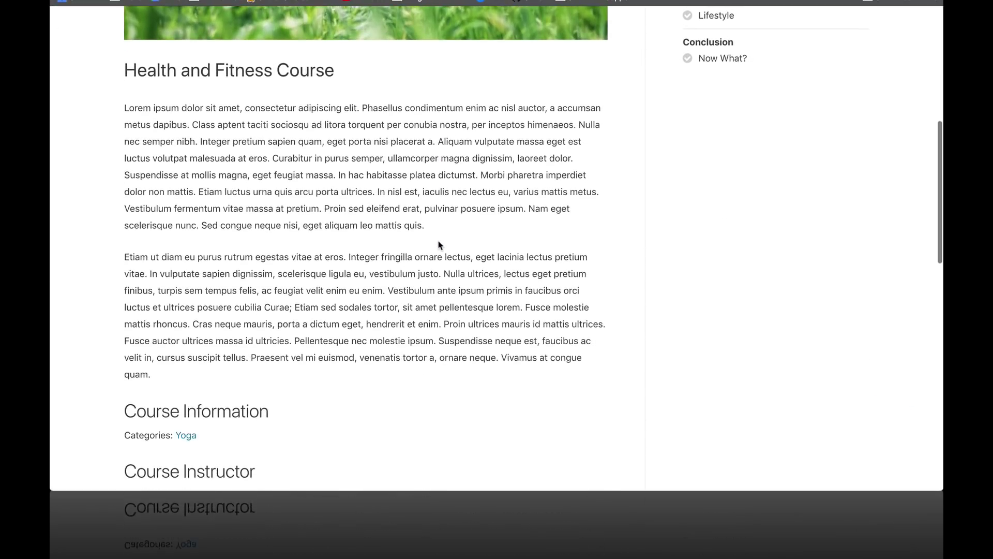
scroll(439, 245, "down", 3)
scroll(438, 244, "up", 15)
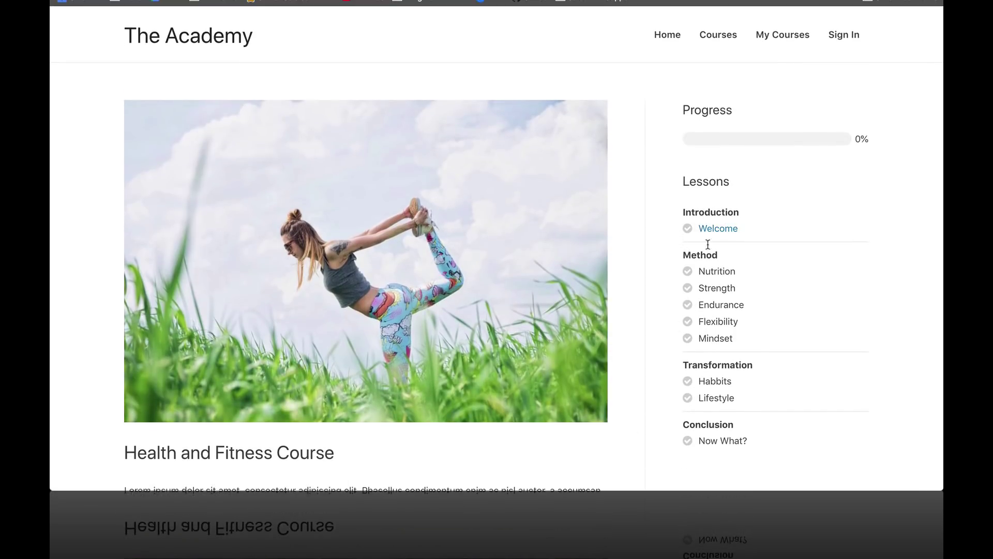
scroll(565, 364, "down", 12)
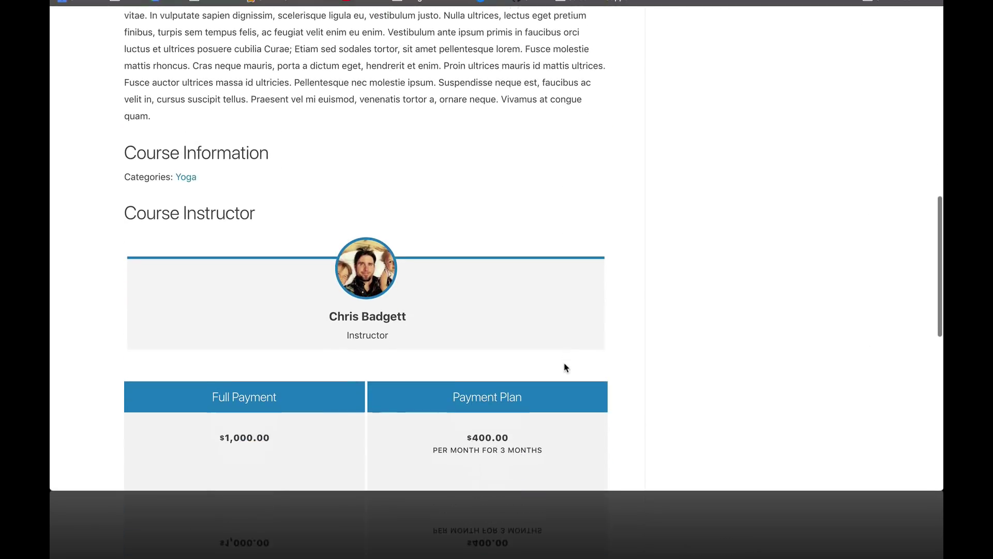
scroll(672, 300, "up", 15)
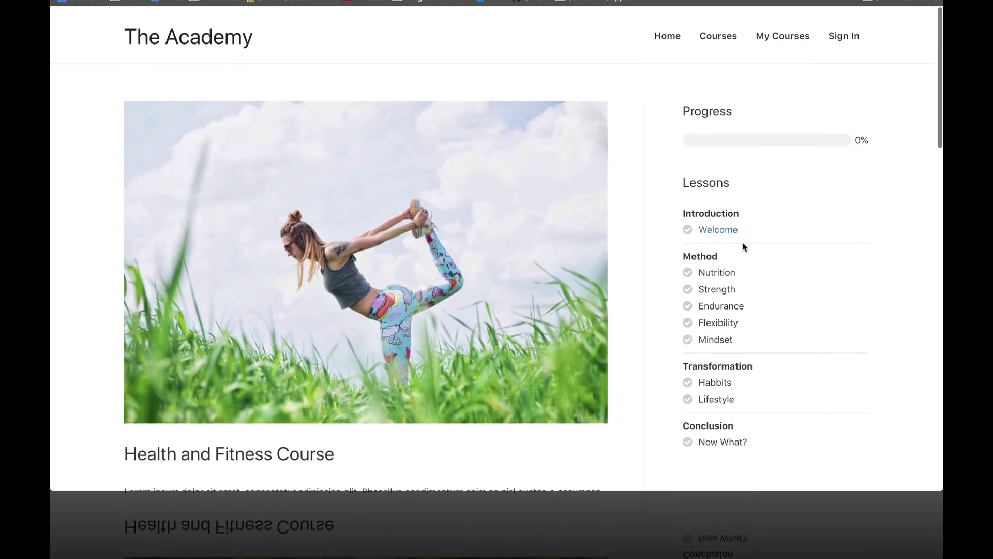
Step: Open the free Welcome lesson as a guest and view its video
left_click(727, 230)
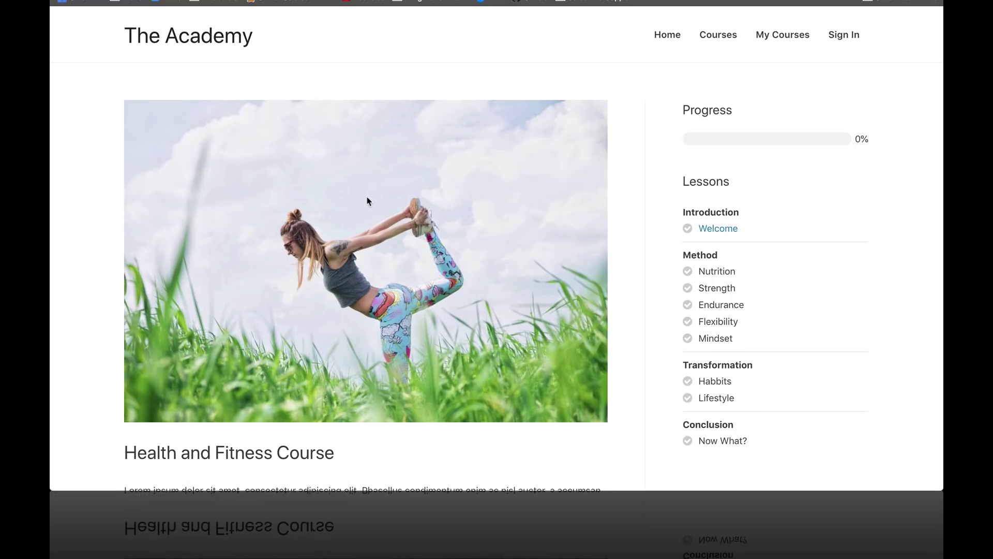
scroll(368, 203, "down", 10)
scroll(368, 201, "down", 7)
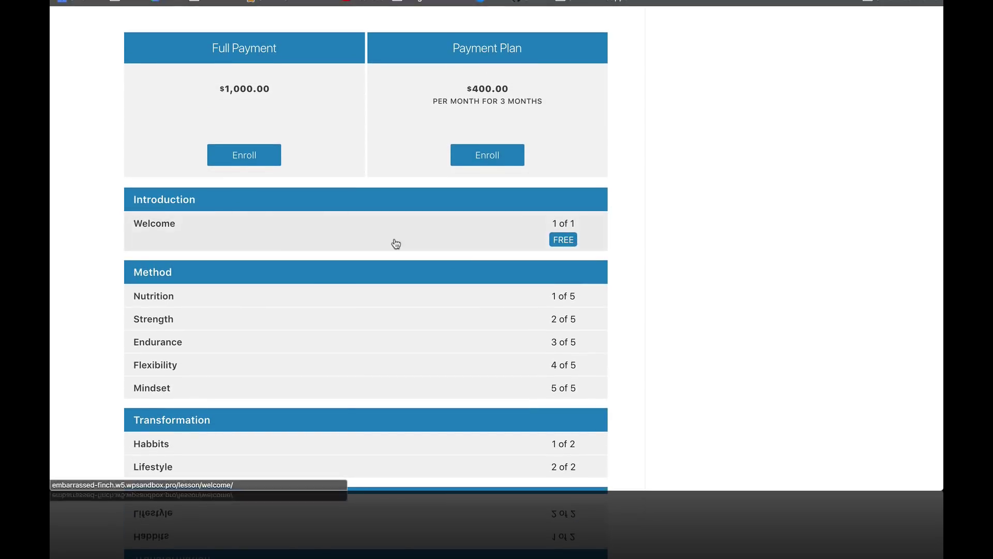
left_click(281, 241)
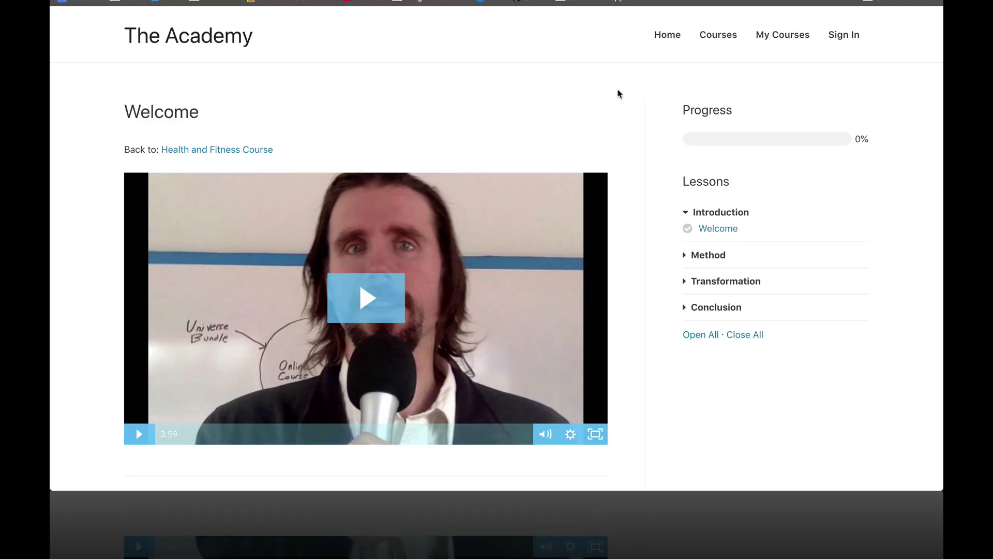
scroll(645, 144, "down", 2)
scroll(645, 144, "up", 2)
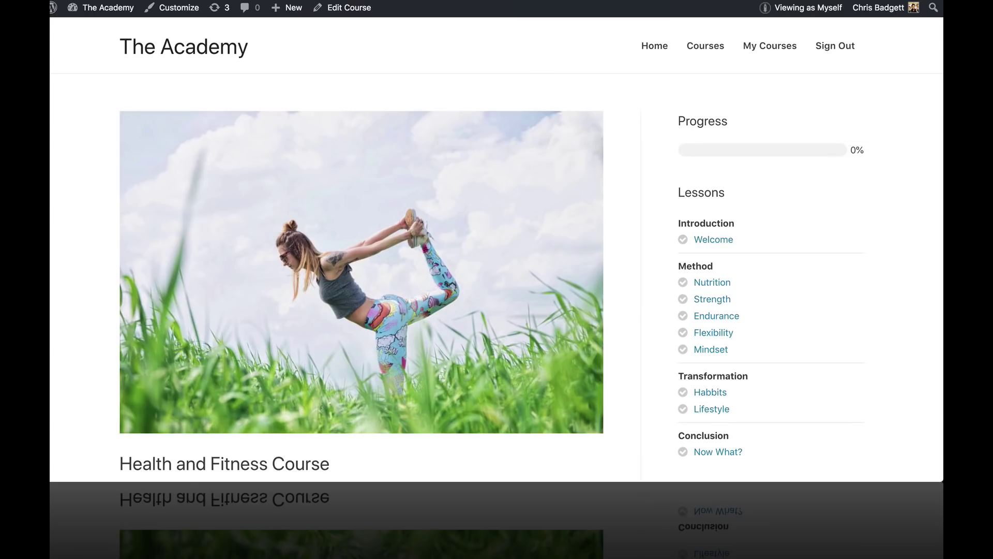
scroll(448, 356, "down", 5)
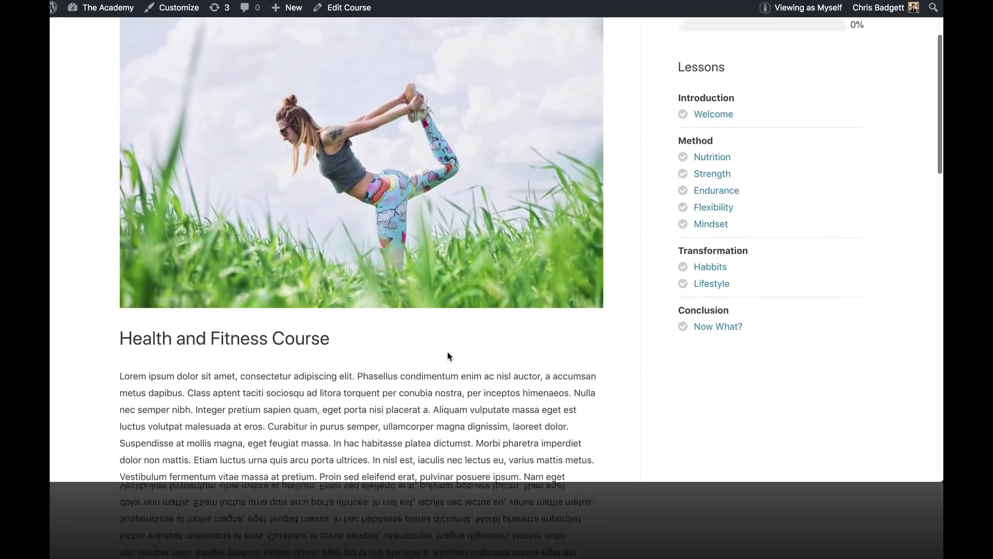
scroll(448, 356, "down", 2)
scroll(448, 356, "up", 3)
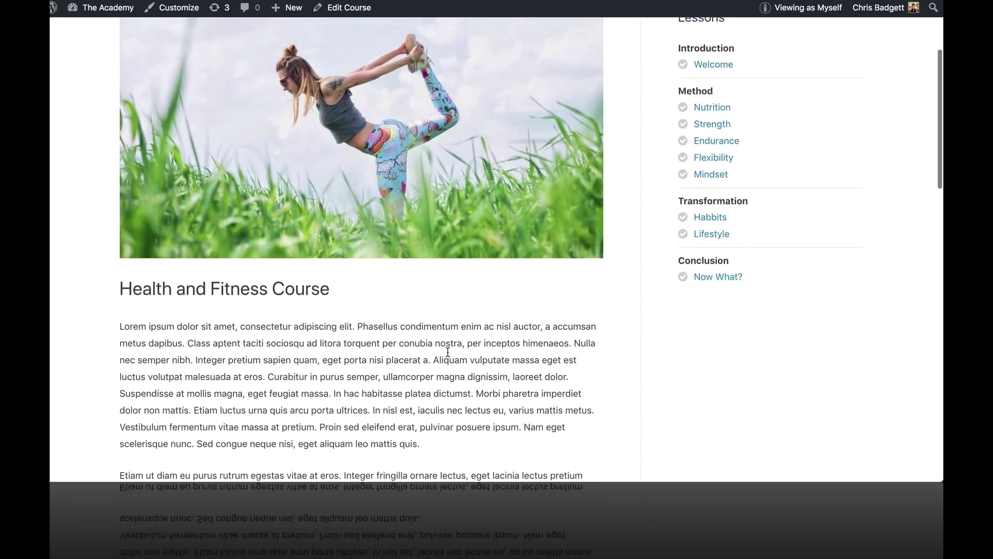
scroll(448, 356, "up", 5)
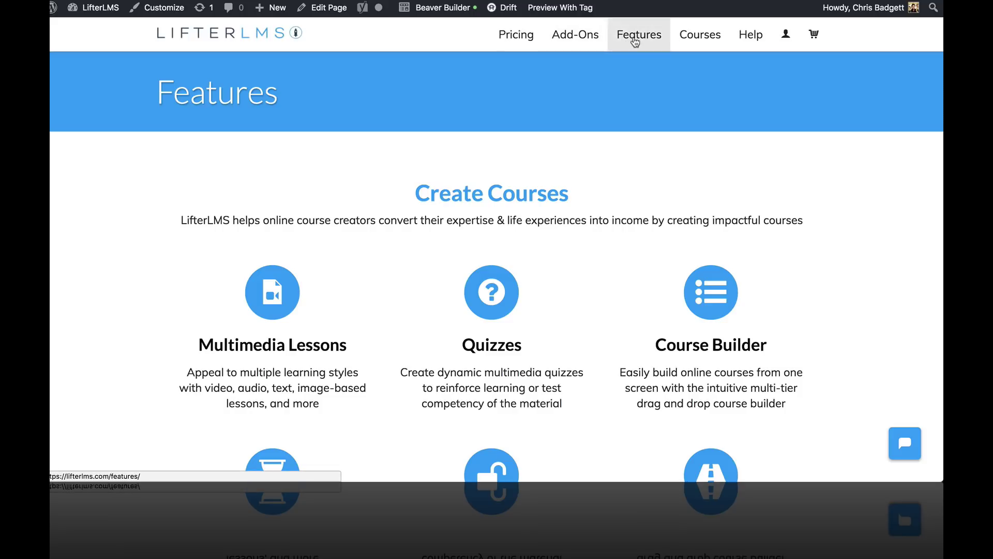
Step: Scroll through the Features list covering multimedia lessons, quizzes and the course builder
scroll(614, 364, "down", 2)
scroll(615, 363, "down", 9)
scroll(615, 363, "down", 5)
scroll(614, 363, "down", 3)
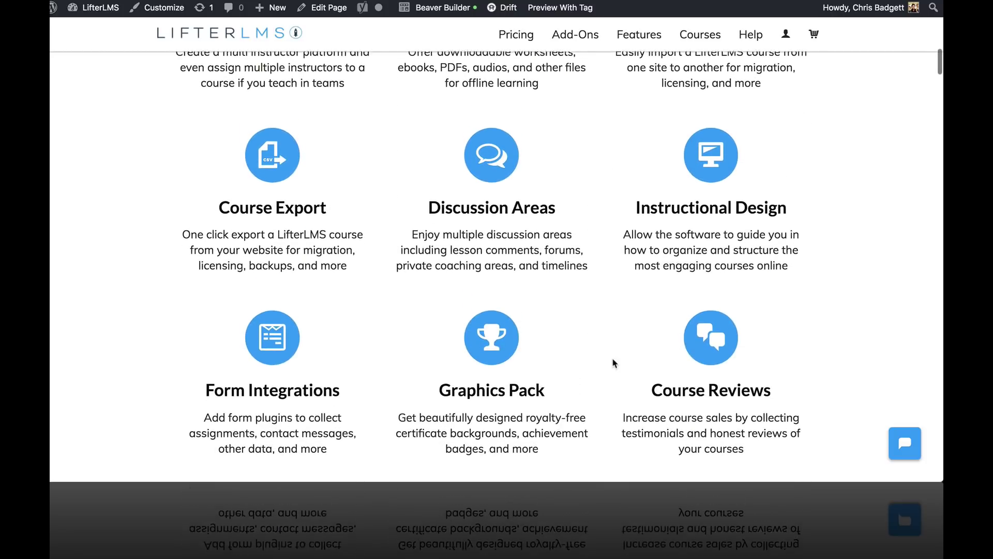
scroll(615, 364, "up", 1)
scroll(614, 363, "up", 15)
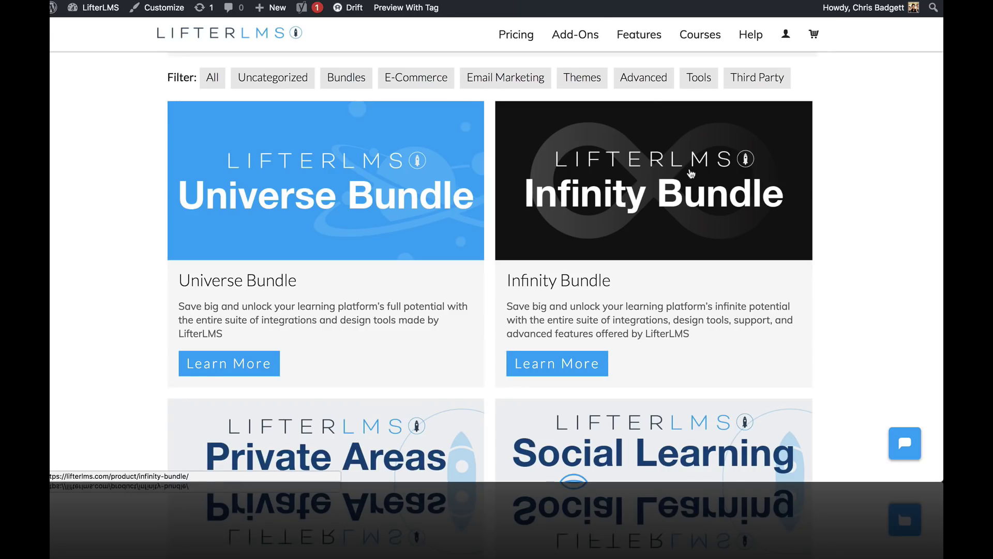
Step: Browse the add-on cards such as Private Areas, Assignments, PayPal and Stripe, then return to top
scroll(690, 171, "up", 4)
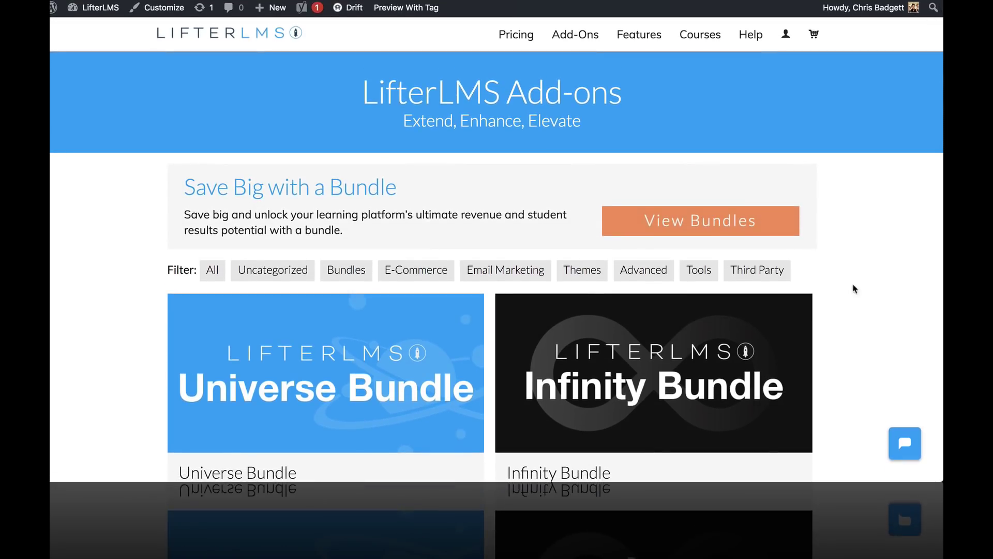
scroll(852, 287, "down", 2)
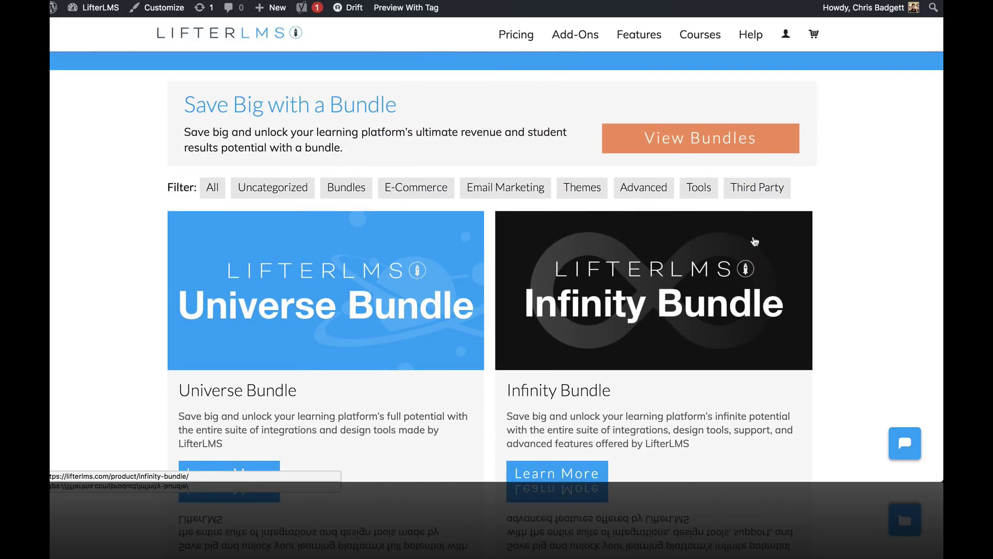
scroll(487, 251, "down", 7)
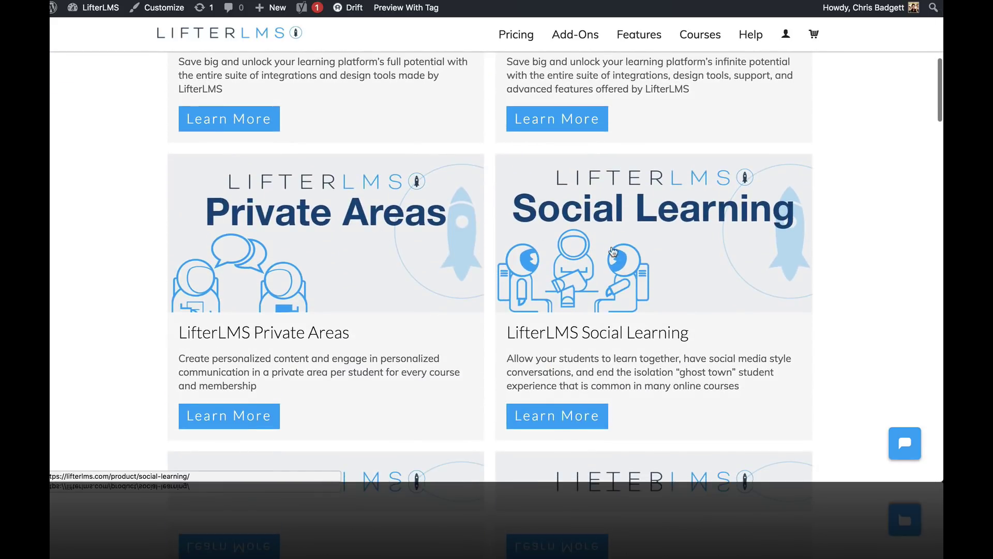
scroll(705, 310, "down", 3)
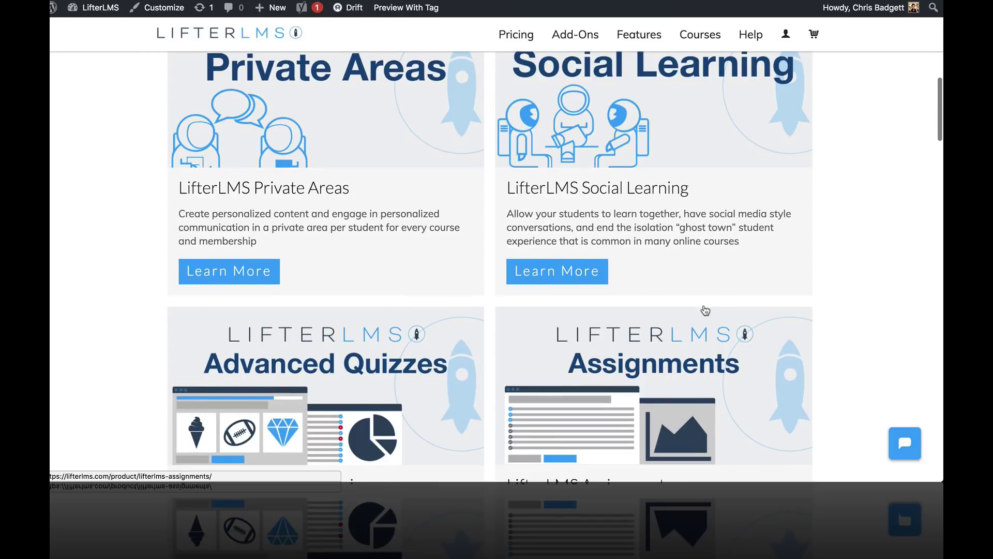
scroll(705, 310, "down", 6)
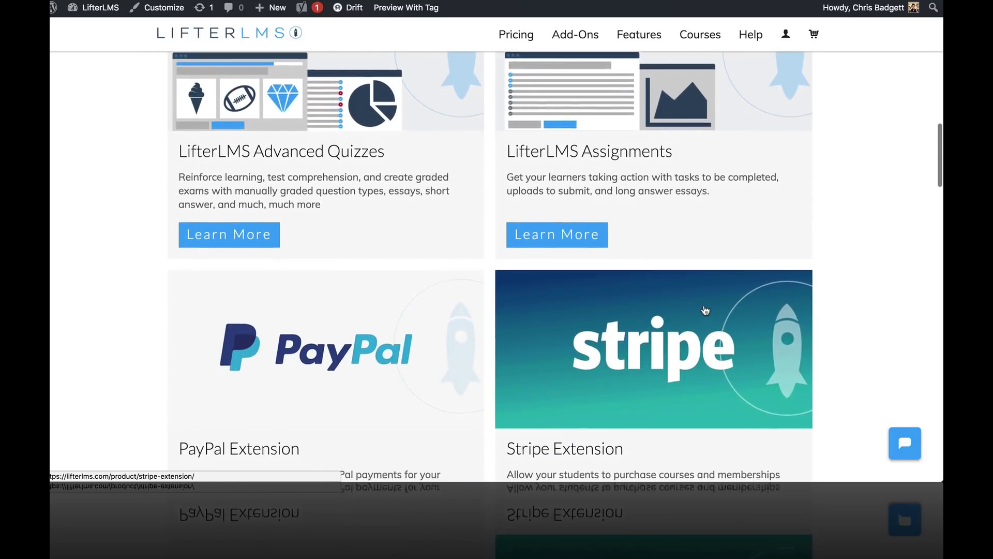
scroll(705, 311, "down", 3)
scroll(705, 310, "up", 8)
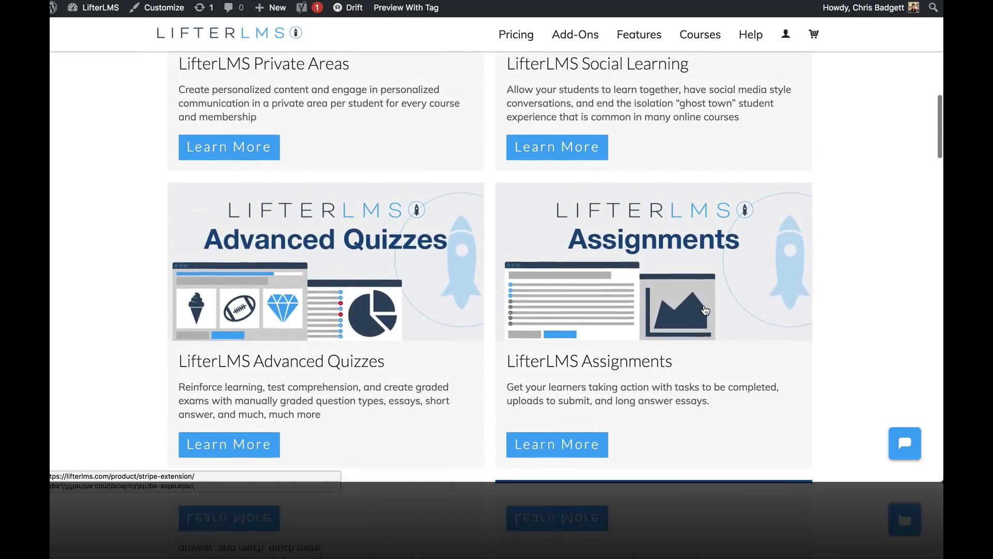
scroll(705, 310, "up", 12)
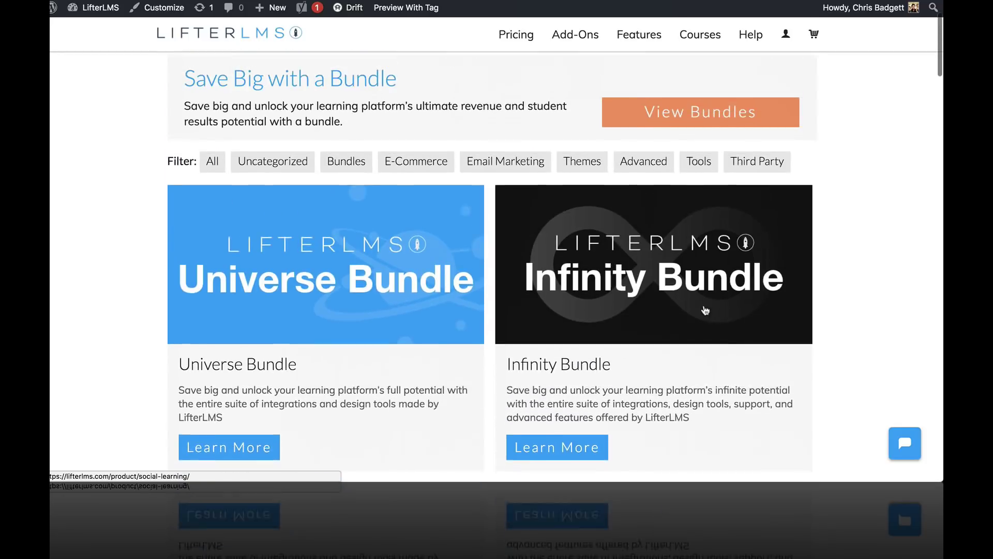
scroll(705, 311, "up", 2)
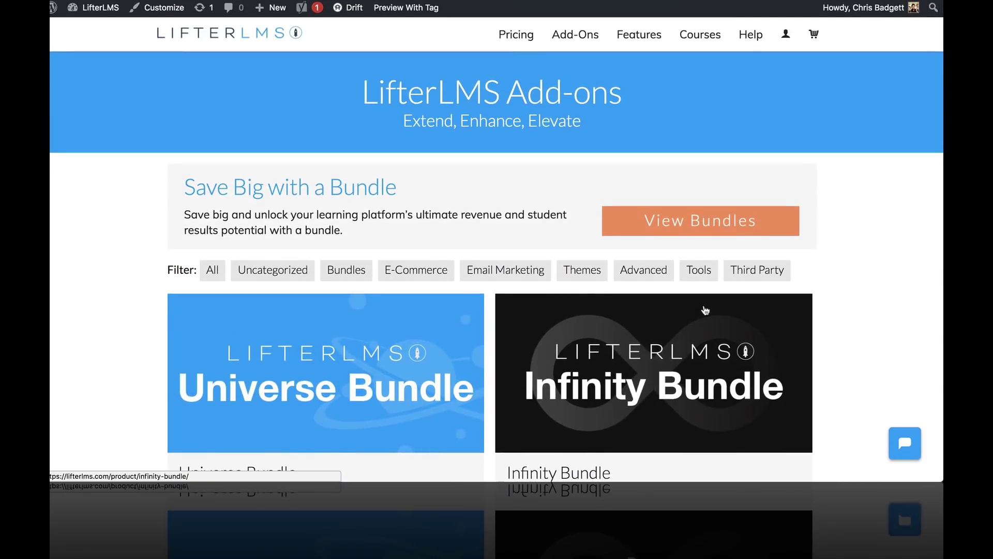